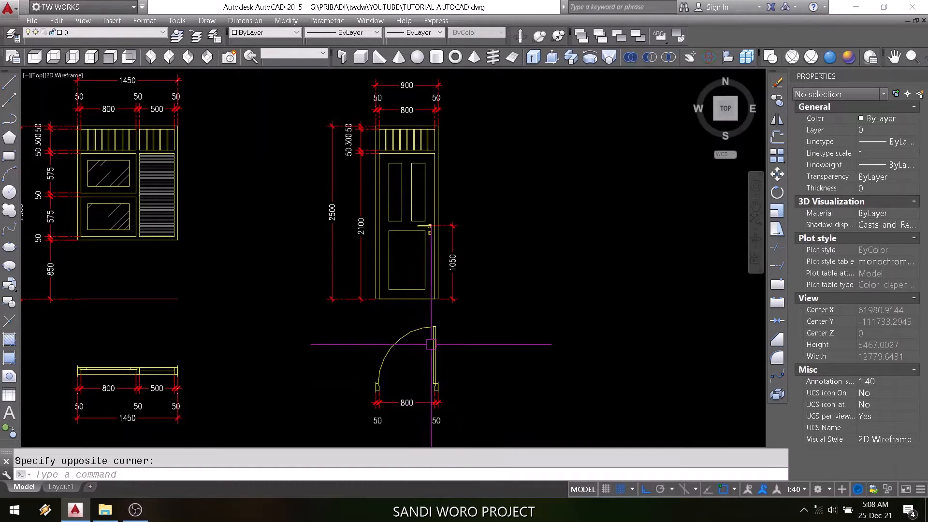
Draw a 50 by 100 rectangle for the door jamb in the empty area right of the existing door plan
{"action": "middle_click_drag", "start_coordinate": [448, 334], "coordinate": [324, 334]}
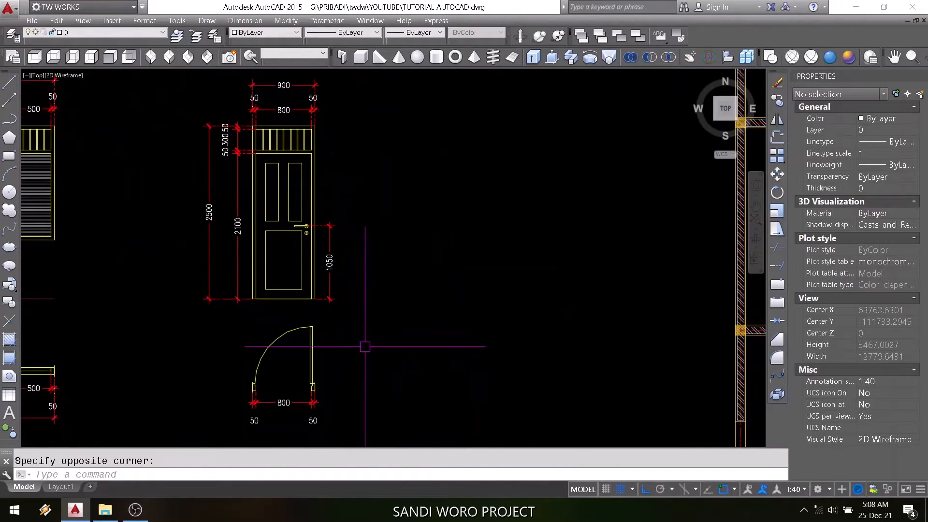
{"action": "middle_click_drag", "start_coordinate": [363, 373], "coordinate": [410, 275]}
{"action": "scroll", "coordinate": [265, 308], "scroll_direction": "up", "scroll_amount": 2}
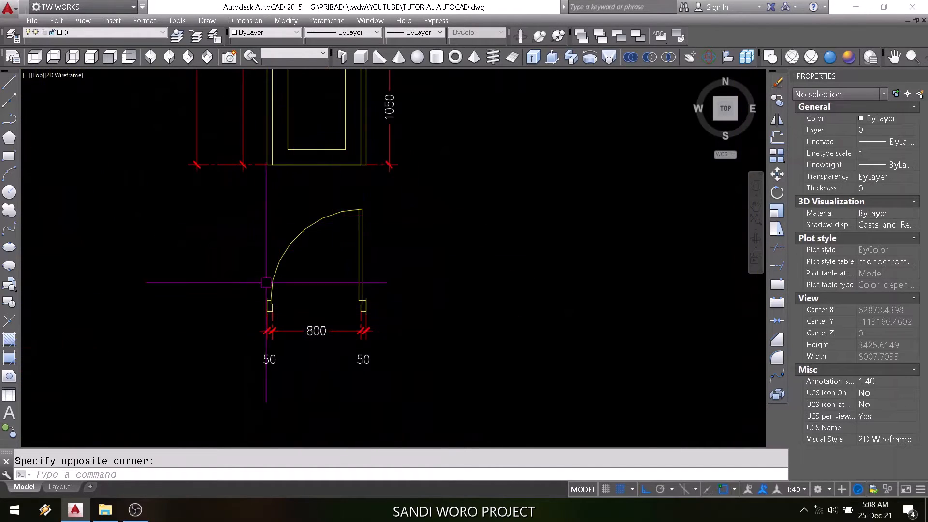
{"action": "scroll", "coordinate": [410, 328], "scroll_direction": "up", "scroll_amount": 2}
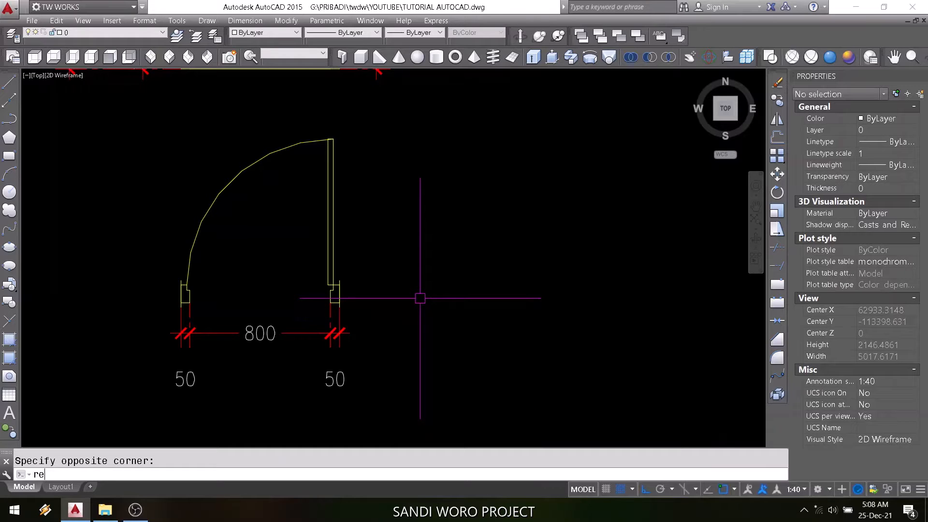
{"action": "type", "text": "c"}
{"action": "key", "text": "Return"}
{"action": "left_click", "coordinate": [444, 283]}
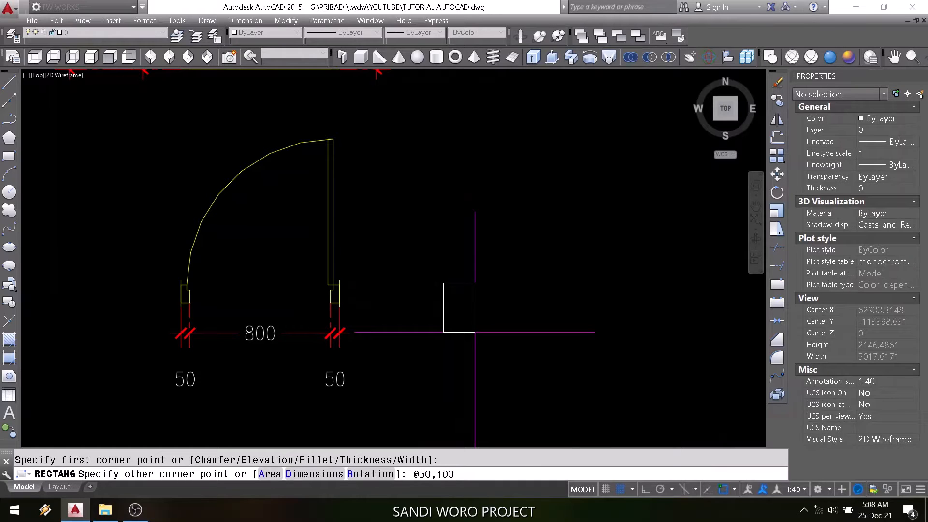
{"action": "key", "text": "Return"}
Draw a 15 by 30 rectangle beside the jamb rectangle's upper-right corner for the rebate
{"action": "scroll", "coordinate": [466, 284], "scroll_direction": "up", "scroll_amount": 5}
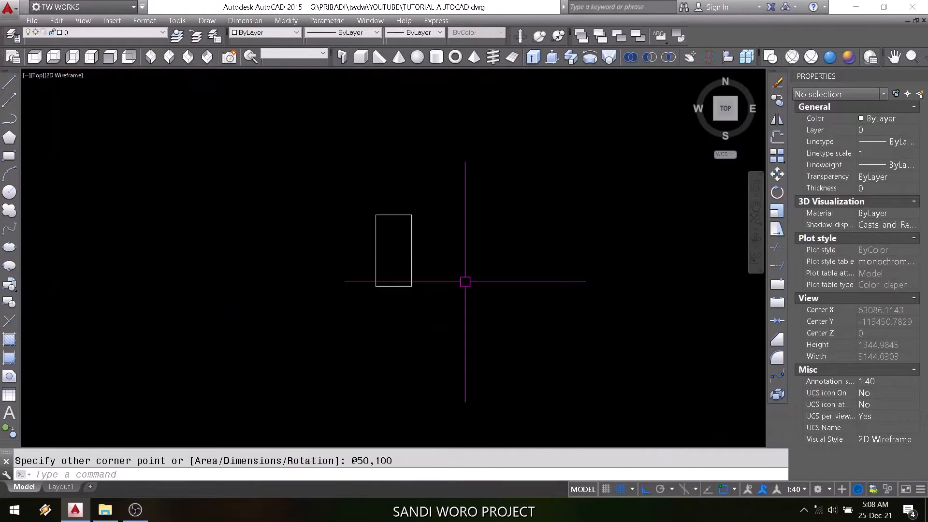
{"action": "scroll", "coordinate": [400, 220], "scroll_direction": "up", "scroll_amount": 3}
{"action": "middle_click_drag", "start_coordinate": [408, 222], "coordinate": [367, 260]}
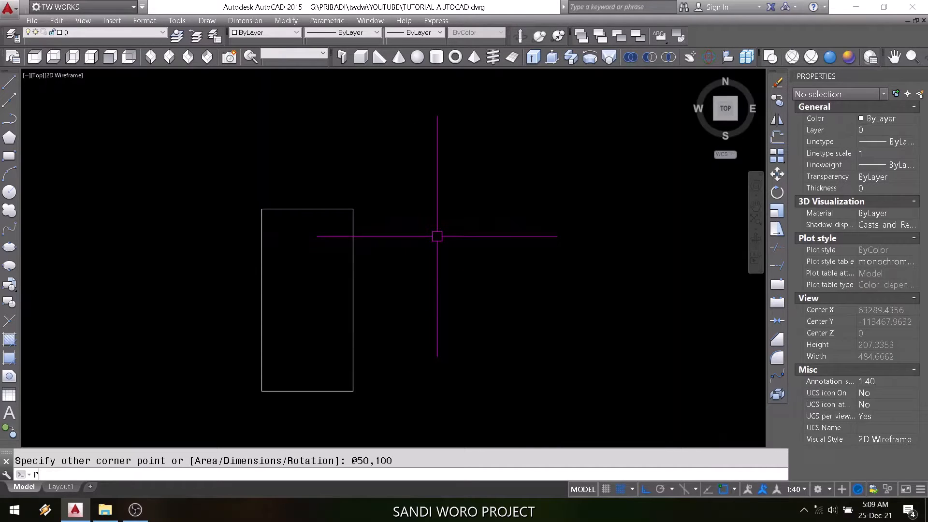
{"action": "type", "text": "ec"}
{"action": "key", "text": "Return"}
{"action": "left_click", "coordinate": [381, 237]}
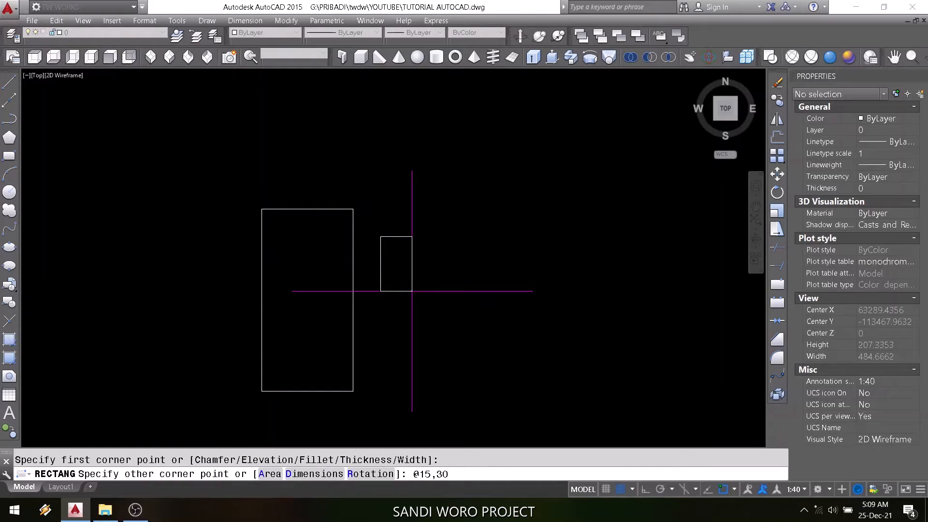
{"action": "key", "text": "Return"}
Move the small rectangle by its upper-right corner onto the upper-right corner of the jamb rectangle
{"action": "type", "text": "m"}
{"action": "key", "text": "Return"}
{"action": "left_click", "coordinate": [451, 158]}
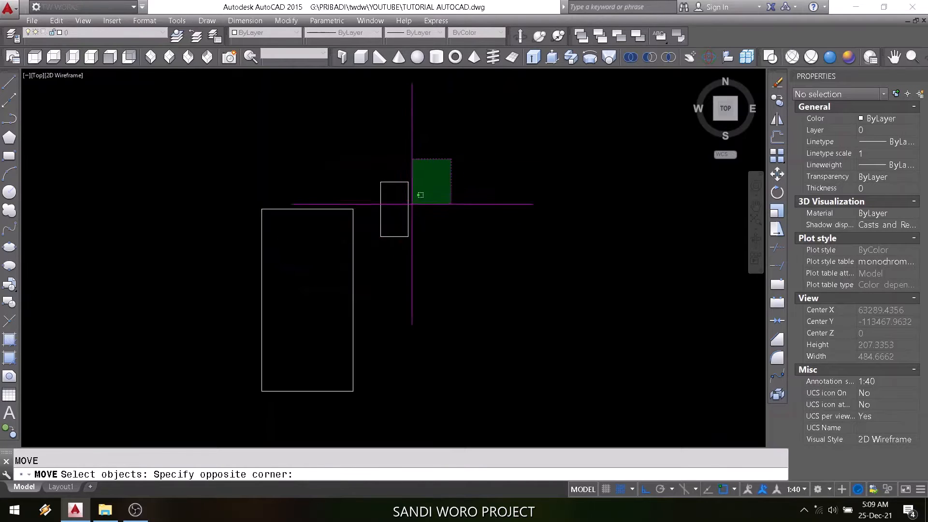
{"action": "left_click", "coordinate": [412, 204]}
{"action": "key", "text": "Return"}
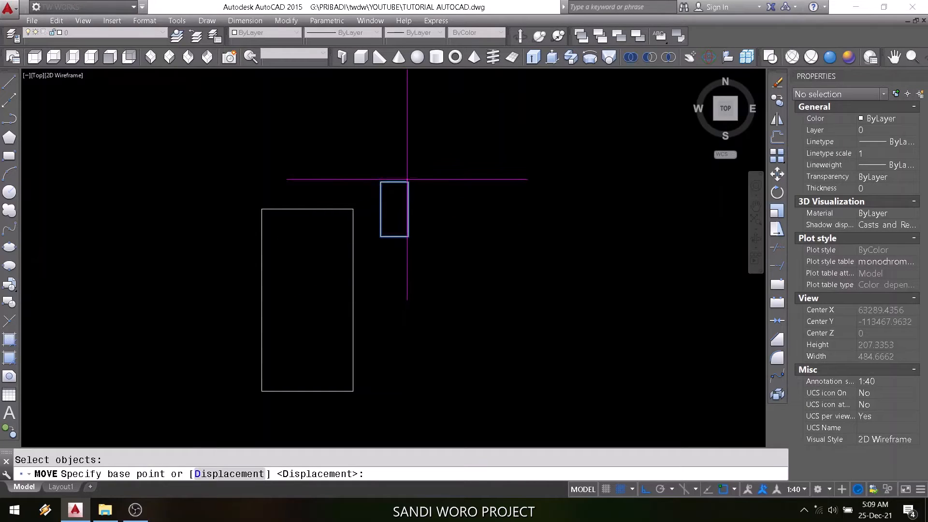
{"action": "left_click", "coordinate": [408, 181]}
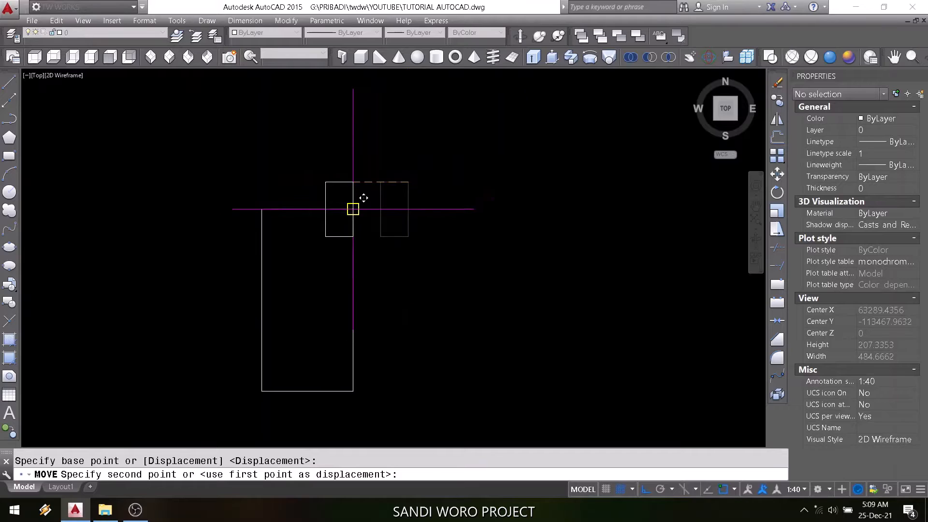
{"action": "left_click", "coordinate": [353, 209]}
Create a polyline boundary from the area of the jamb rectangle outside the small corner rectangle
{"action": "middle_click_drag", "start_coordinate": [375, 236], "coordinate": [419, 201]}
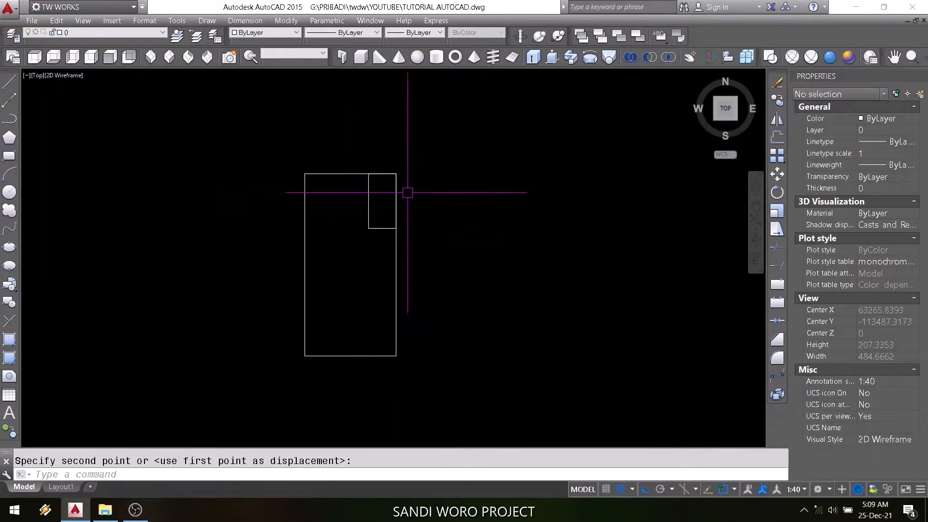
{"action": "left_click", "coordinate": [207, 21]}
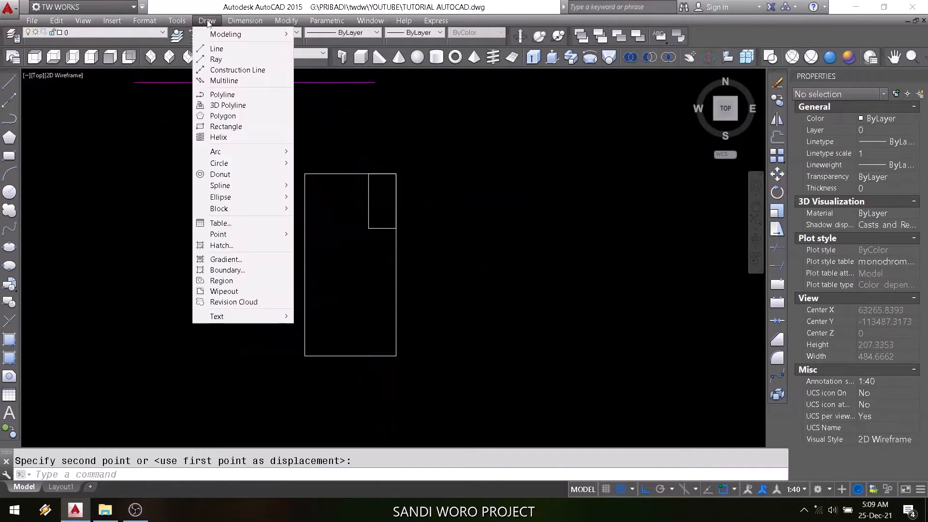
{"action": "left_click", "coordinate": [227, 270]}
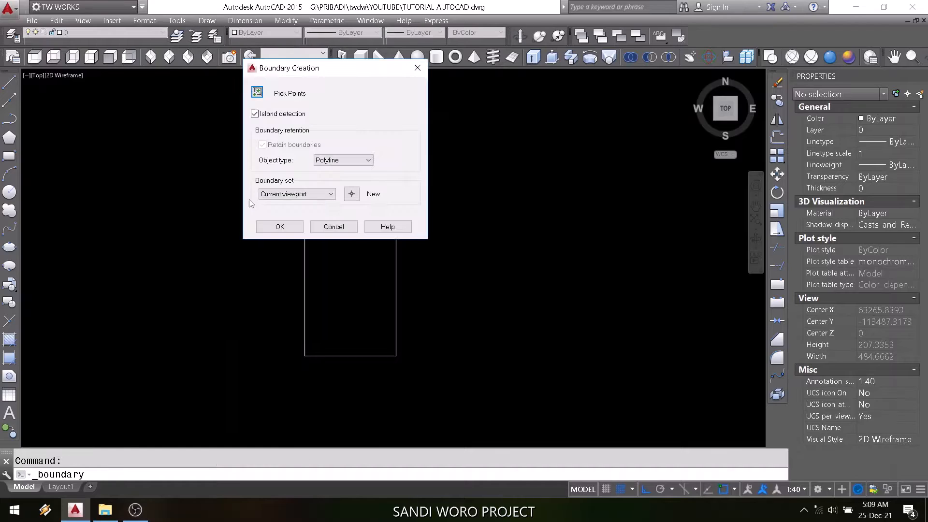
{"action": "left_click", "coordinate": [257, 93]}
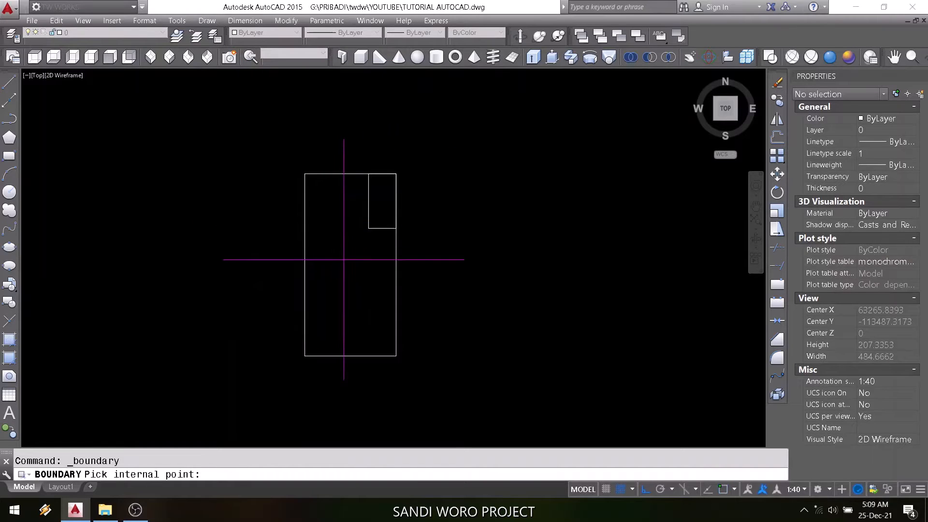
{"action": "key", "text": "Return"}
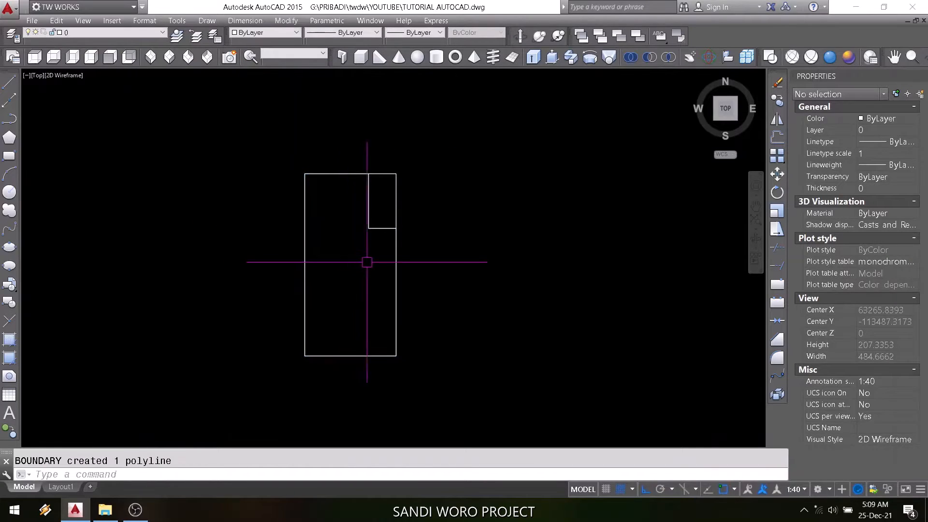
Erase the two original rectangles, leaving only the notched jamb outline
{"action": "type", "text": "e"}
{"action": "key", "text": "Return"}
{"action": "left_click", "coordinate": [405, 160]}
{"action": "left_click", "coordinate": [380, 183]}
{"action": "key", "text": "Return"}
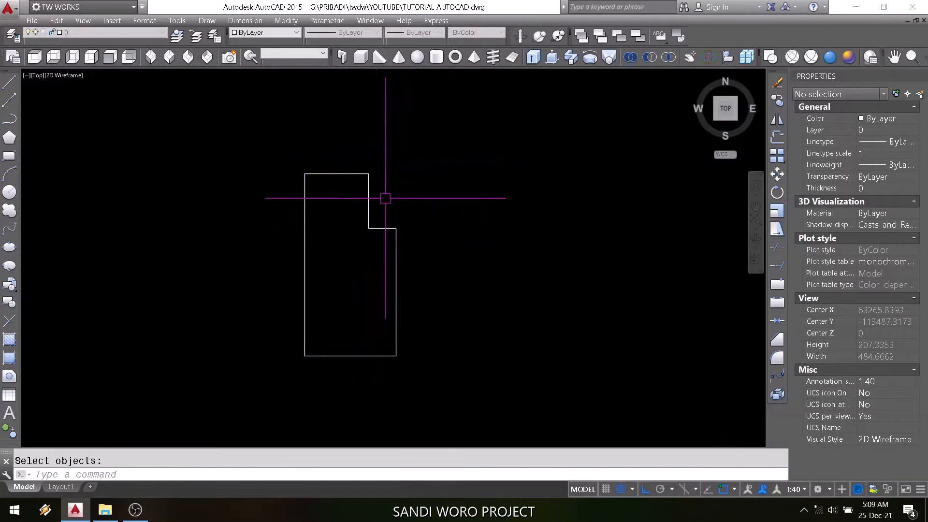
Mirror the notched jamb profile about a vertical line through its right edge, keeping the original
{"action": "mouse_move", "coordinate": [433, 268]}
{"action": "middle_mouse_down"}
{"action": "mouse_move", "coordinate": [381, 270]}
{"action": "mouse_move", "coordinate": [358, 297]}
{"action": "mouse_move", "coordinate": [344, 292]}
{"action": "middle_mouse_up"}
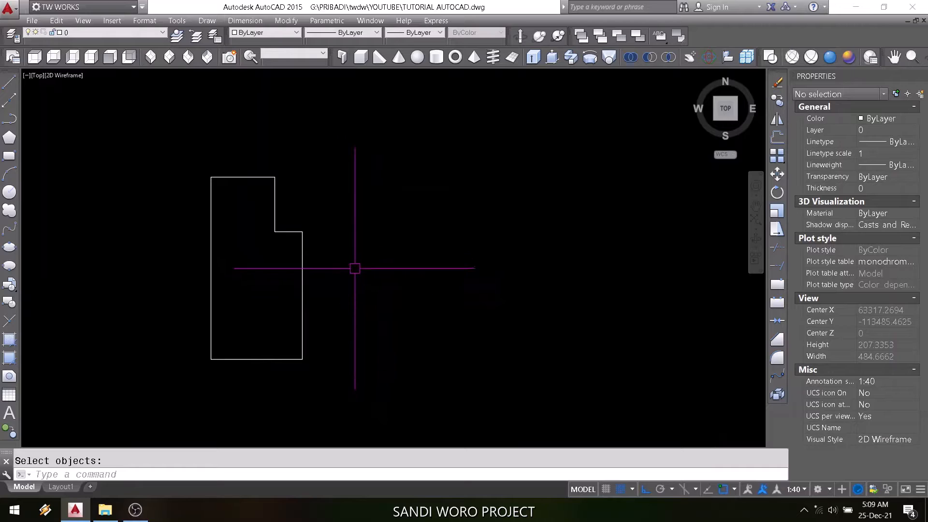
{"action": "type", "text": "mi"}
{"action": "key", "text": "Return"}
{"action": "left_click", "coordinate": [338, 198]}
{"action": "left_click", "coordinate": [273, 232]}
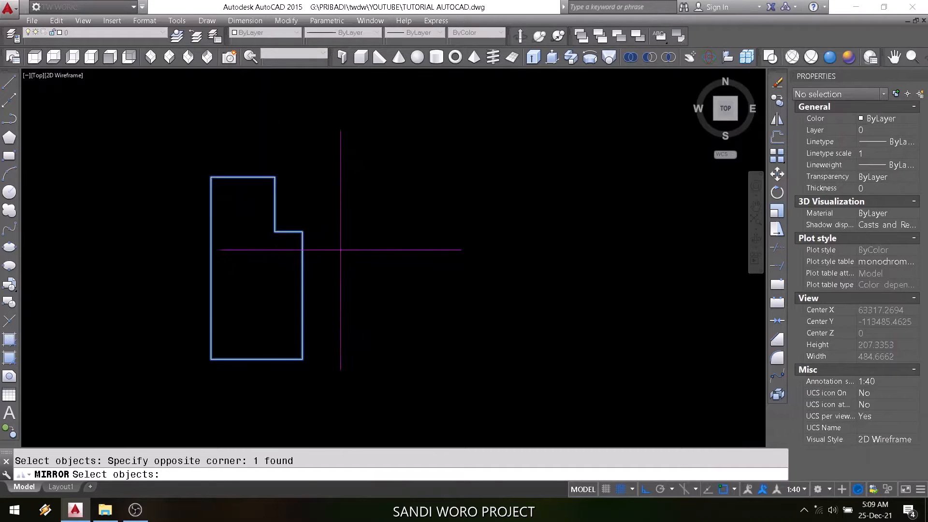
{"action": "key", "text": "Return"}
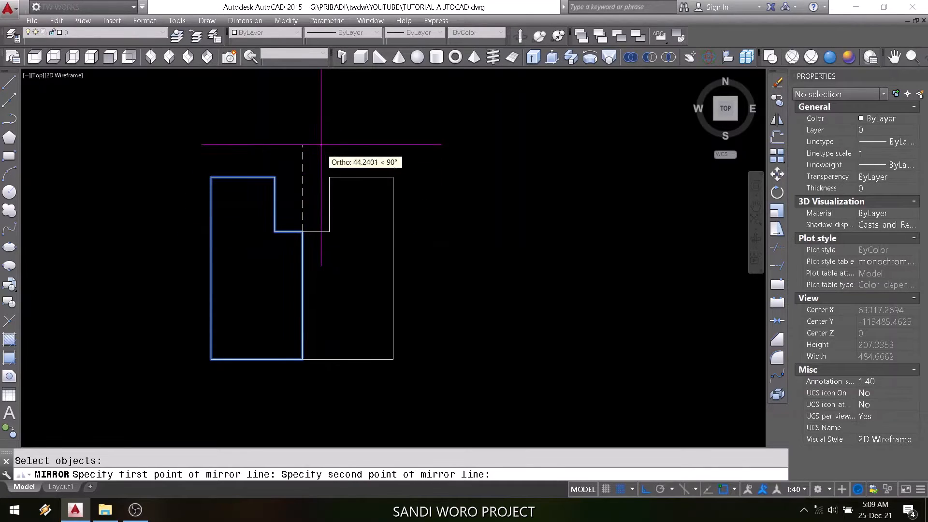
{"action": "left_click", "coordinate": [320, 141]}
{"action": "key", "text": "Return"}
Move the mirrored jamb profile 800 horizontally to the right
{"action": "scroll", "coordinate": [363, 245], "scroll_direction": "down", "scroll_amount": 2}
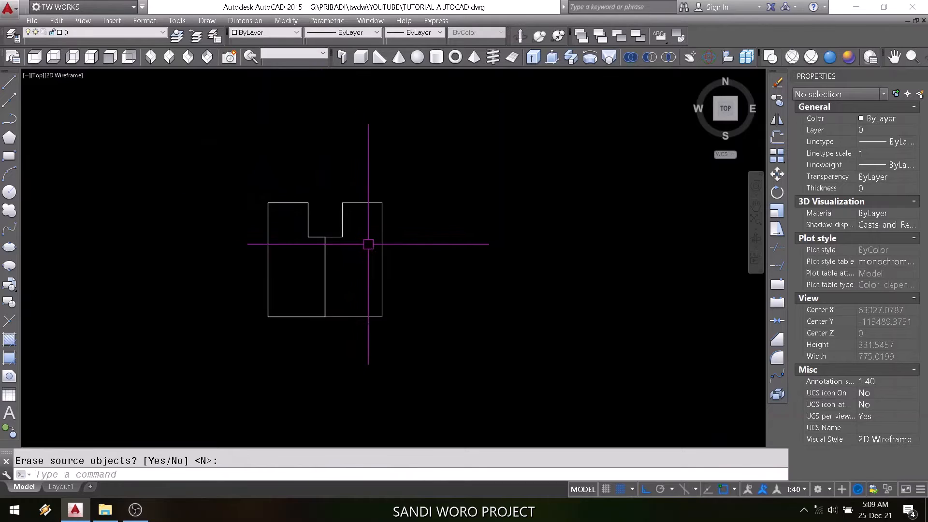
{"action": "type", "text": "m"}
{"action": "key", "text": "Return"}
{"action": "left_click", "coordinate": [408, 257]}
{"action": "left_click", "coordinate": [377, 271]}
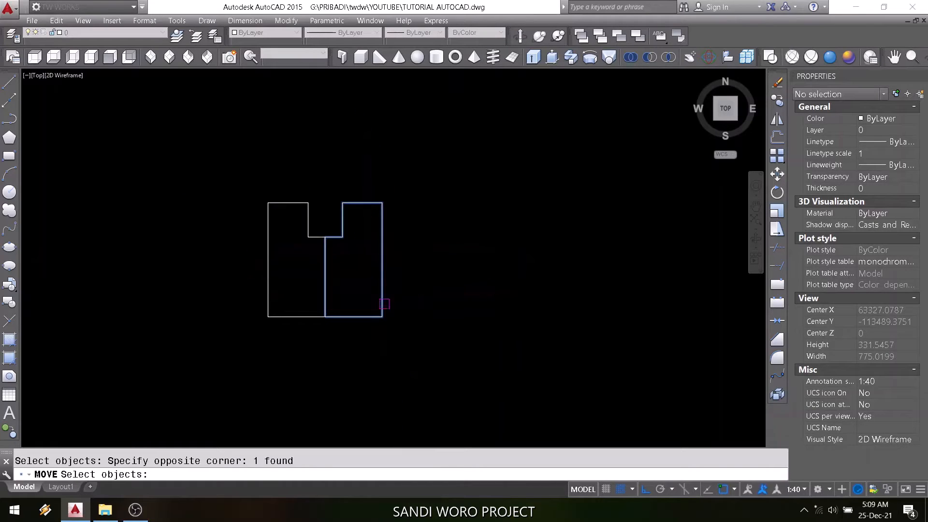
{"action": "key", "text": "Return"}
{"action": "left_click", "coordinate": [394, 306]}
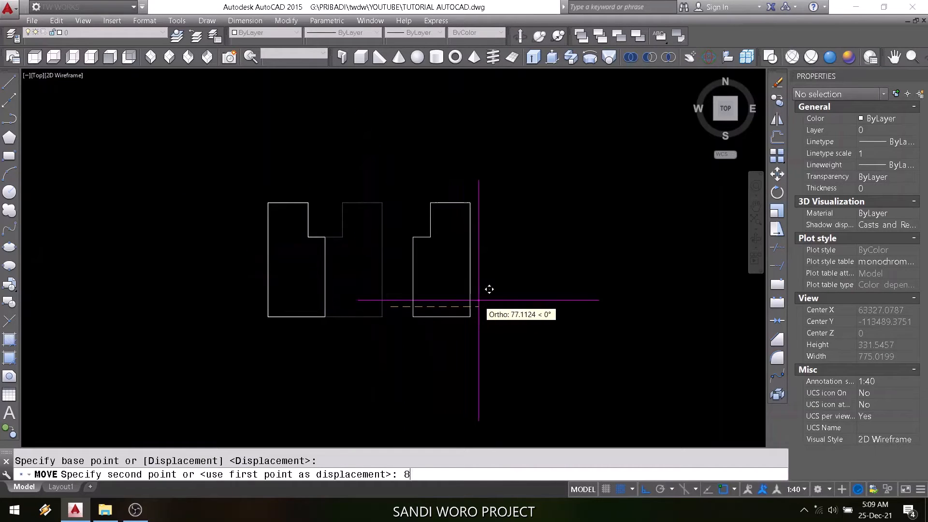
{"action": "type", "text": "800"}
{"action": "key", "text": "Return"}
Draw the door leaf as a rectangle from the left jamb's upper notch corner to the right jamb's inner notch corner
{"action": "scroll", "coordinate": [362, 301], "scroll_direction": "down", "scroll_amount": 3}
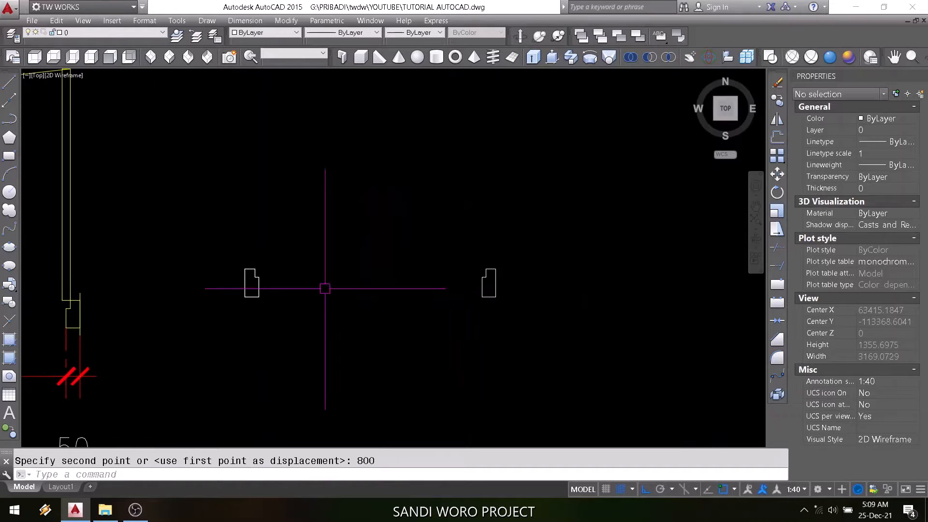
{"action": "middle_click_drag", "start_coordinate": [321, 287], "coordinate": [282, 285]}
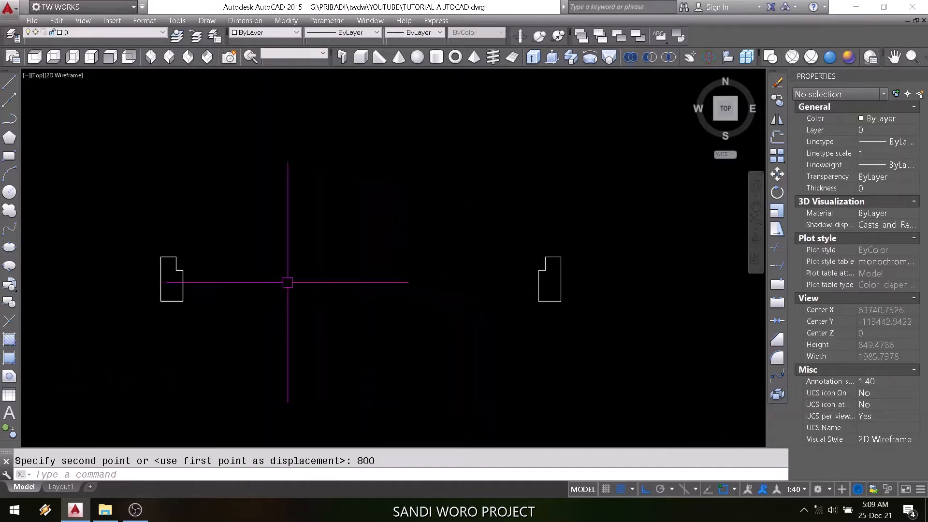
{"action": "type", "text": "rec"}
{"action": "key", "text": "Return"}
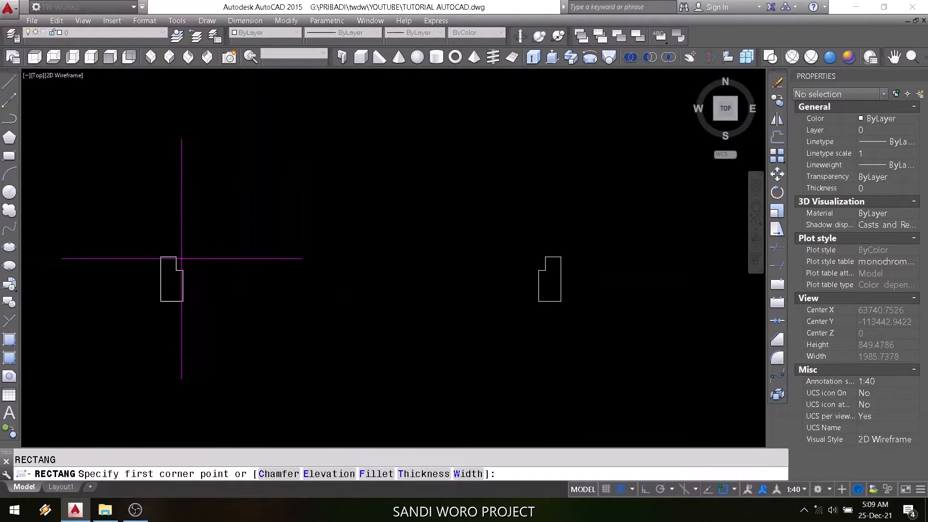
{"action": "left_click", "coordinate": [177, 258]}
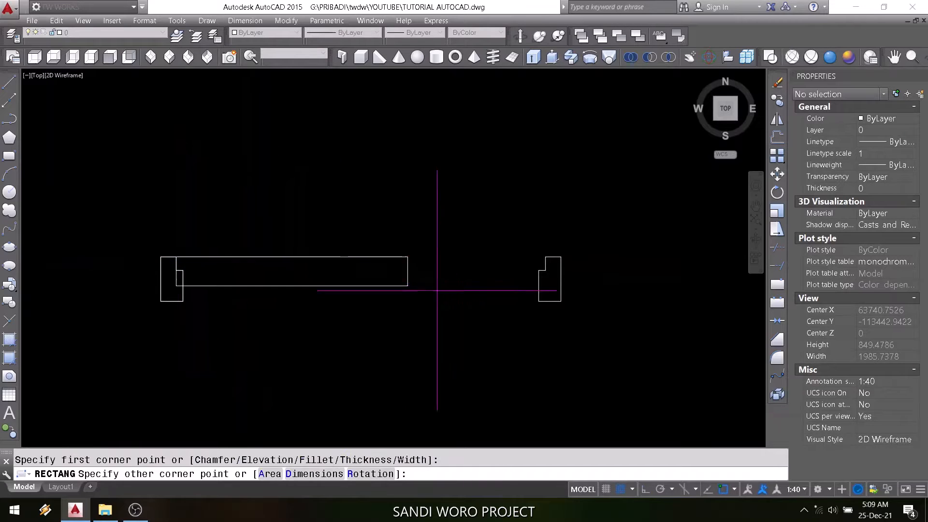
{"action": "scroll", "coordinate": [543, 270], "scroll_direction": "up", "scroll_amount": 4}
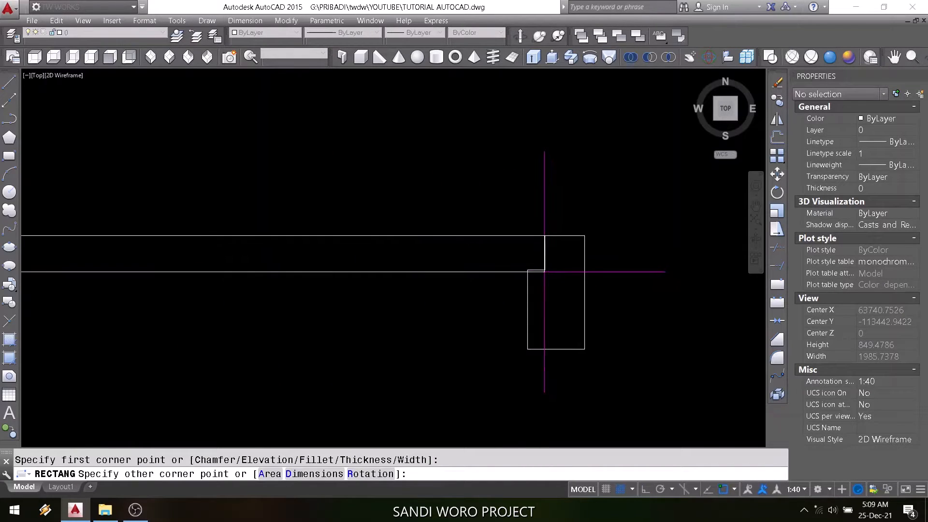
{"action": "left_click", "coordinate": [544, 270]}
Rotate the door leaf by -90 degrees about its upper-right corner at the right jamb
{"action": "scroll", "coordinate": [433, 296], "scroll_direction": "down", "scroll_amount": 4}
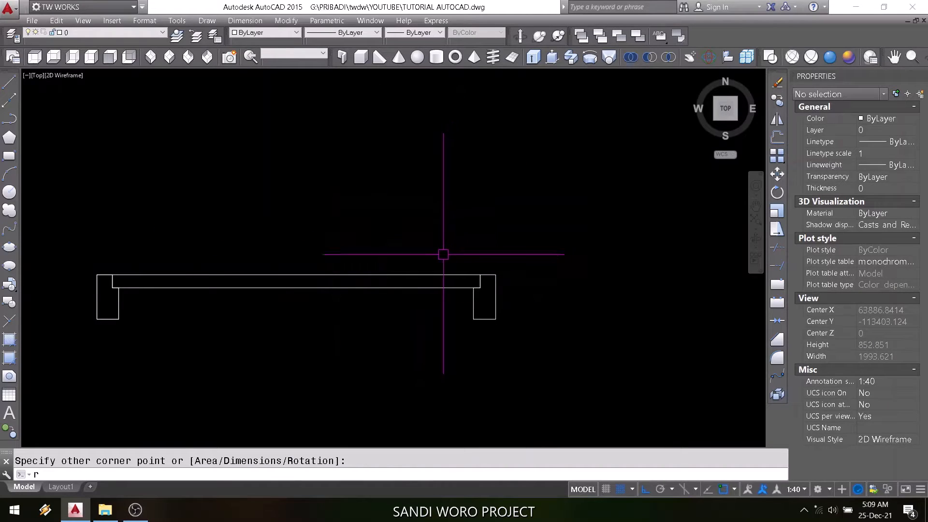
{"action": "type", "text": "ro"}
{"action": "key", "text": "Return"}
{"action": "left_click", "coordinate": [377, 276]}
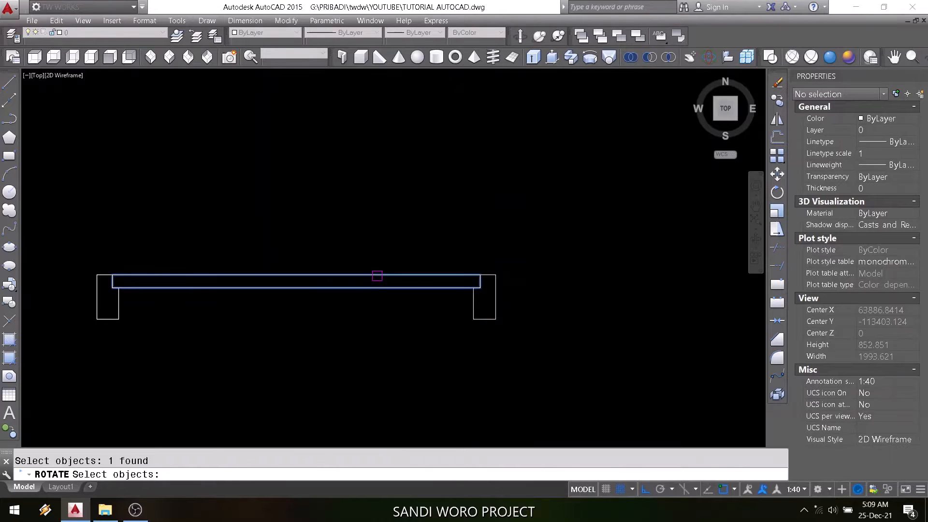
{"action": "key", "text": "Return"}
{"action": "scroll", "coordinate": [498, 283], "scroll_direction": "up", "scroll_amount": 4}
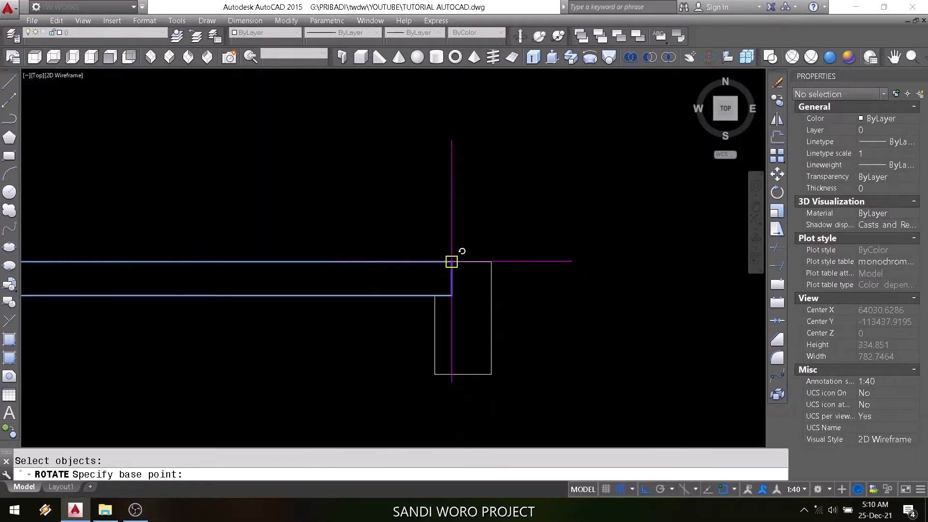
{"action": "left_click", "coordinate": [452, 261]}
{"action": "type", "text": "-9"}
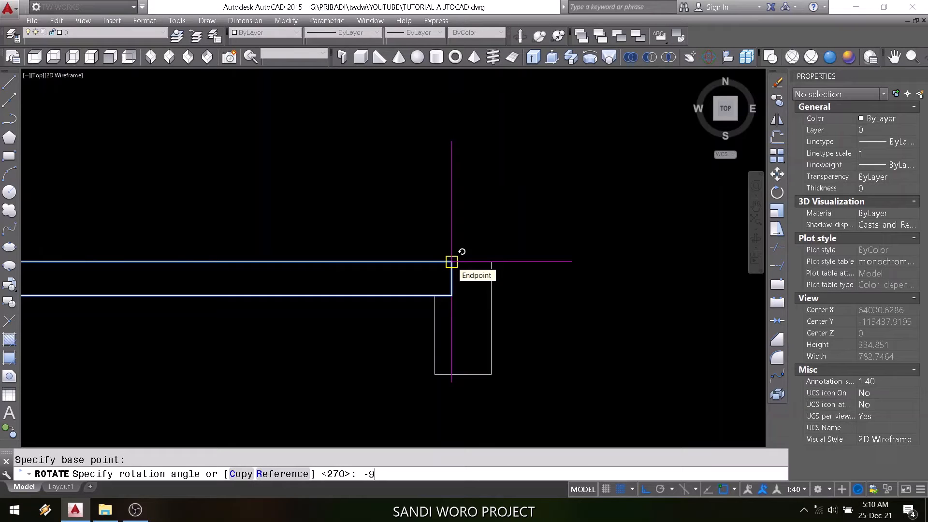
{"action": "type", "text": "0"}
{"action": "key", "text": "Return"}
{"action": "scroll", "coordinate": [457, 307], "scroll_direction": "down", "scroll_amount": 6}
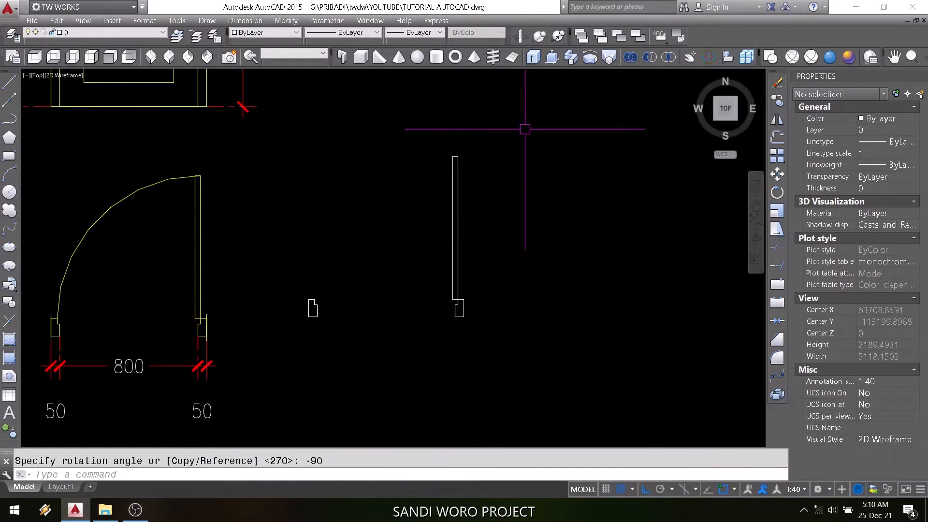
{"action": "scroll", "coordinate": [413, 239], "scroll_direction": "up", "scroll_amount": 2}
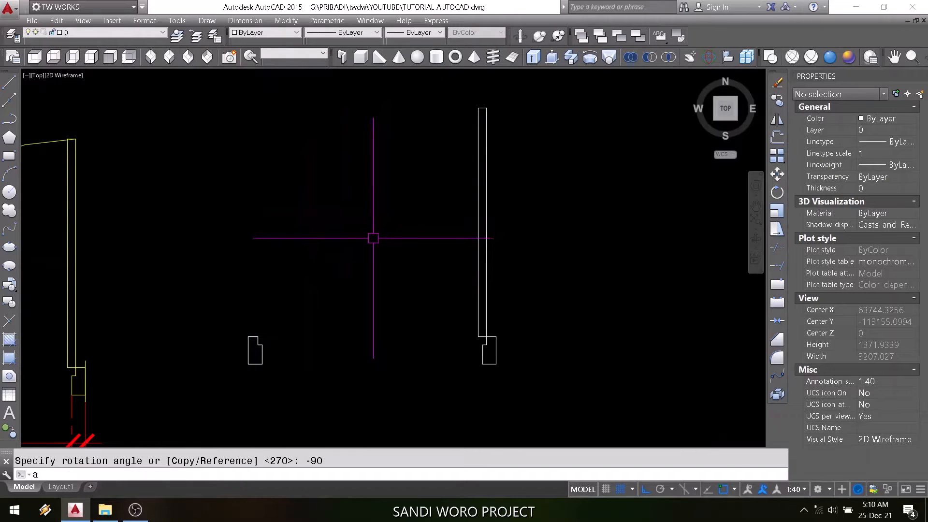
{"action": "key", "text": "Return"}
{"action": "scroll", "coordinate": [486, 357], "scroll_direction": "up", "scroll_amount": 3}
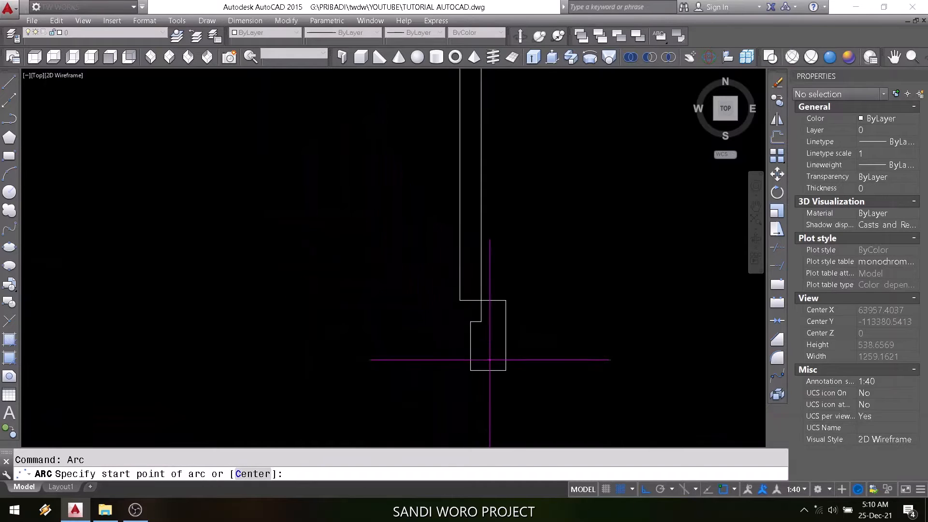
{"action": "type", "text": "c"}
{"action": "key", "text": "Return"}
{"action": "scroll", "coordinate": [486, 310], "scroll_direction": "up", "scroll_amount": 4}
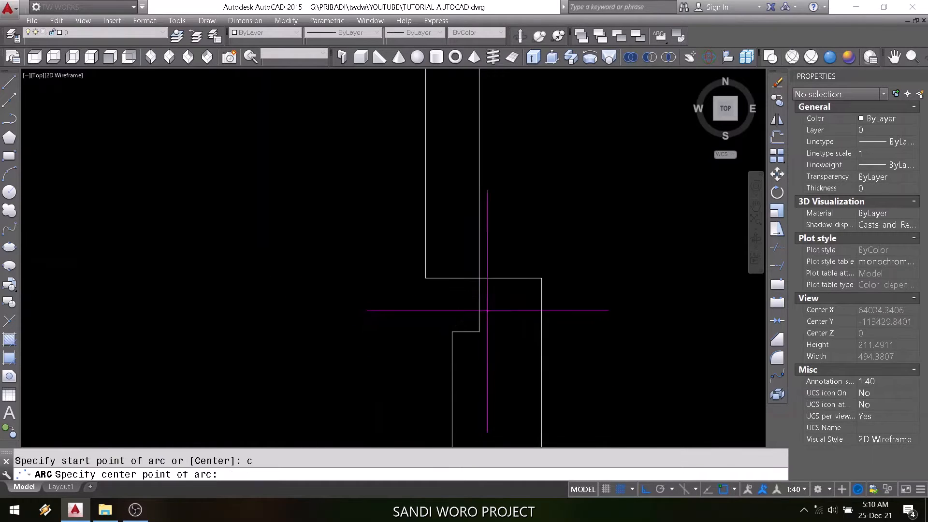
{"action": "left_click", "coordinate": [479, 278]}
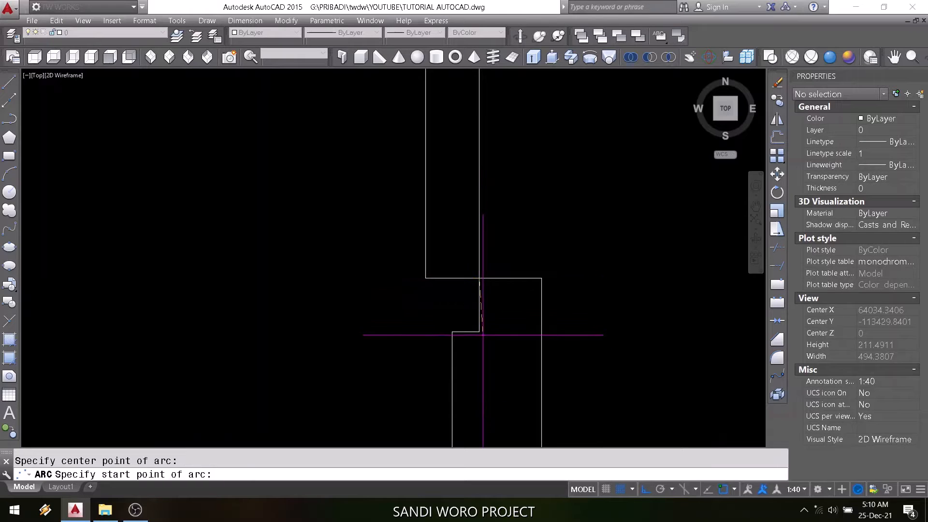
{"action": "scroll", "coordinate": [483, 325], "scroll_direction": "down", "scroll_amount": 8}
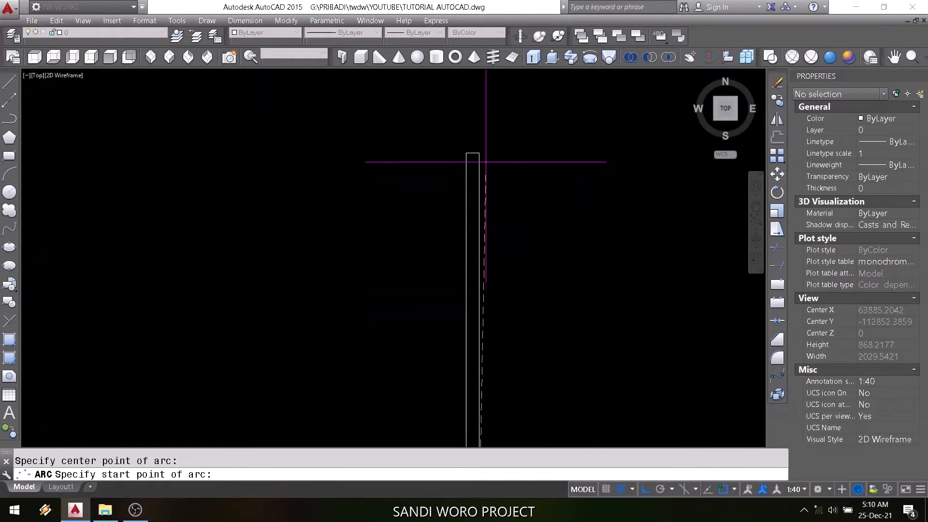
{"action": "left_click", "coordinate": [479, 154]}
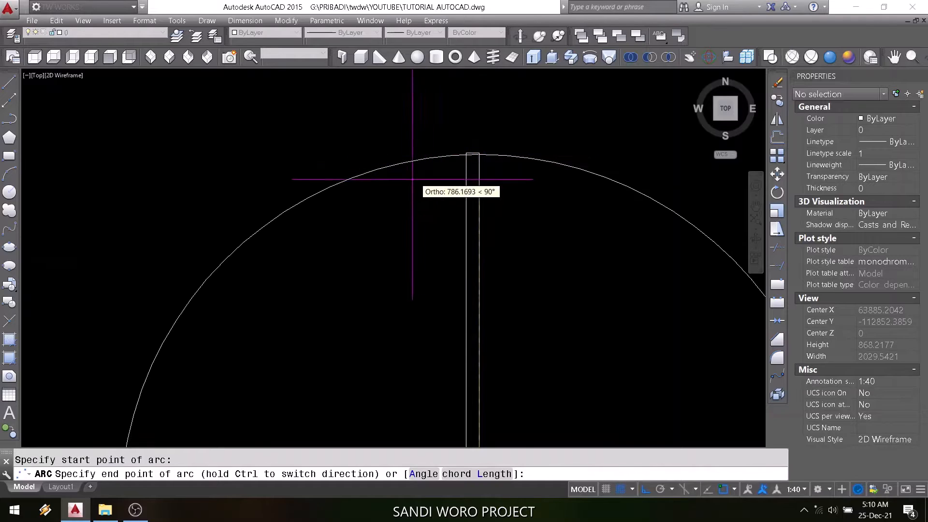
{"action": "scroll", "coordinate": [466, 182], "scroll_direction": "down", "scroll_amount": 3}
{"action": "key", "text": "Escape"}
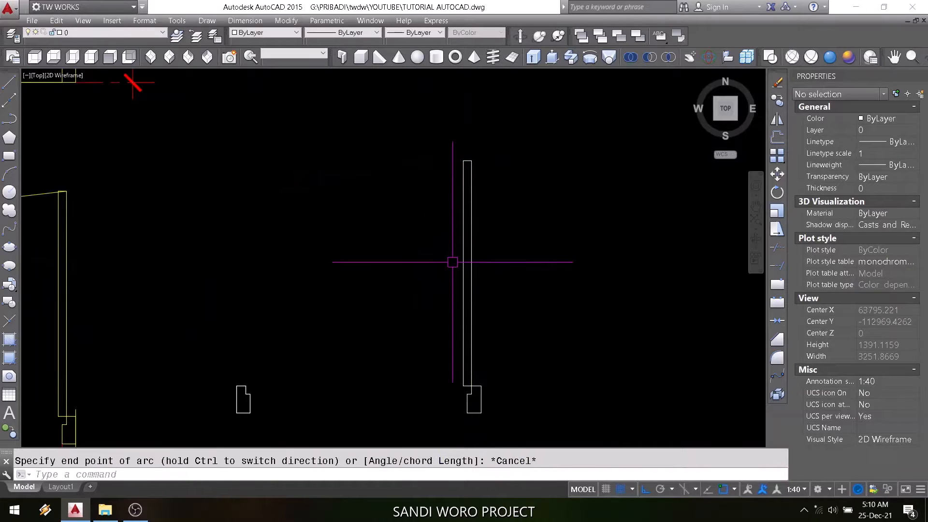
Draw the swing arc centred on the leaf's lower-right corner, from the leaf's top end to the left jamb's upper notch corner
{"action": "type", "text": "arc"}
{"action": "key", "text": "Return"}
{"action": "scroll", "coordinate": [473, 397], "scroll_direction": "up", "scroll_amount": 4}
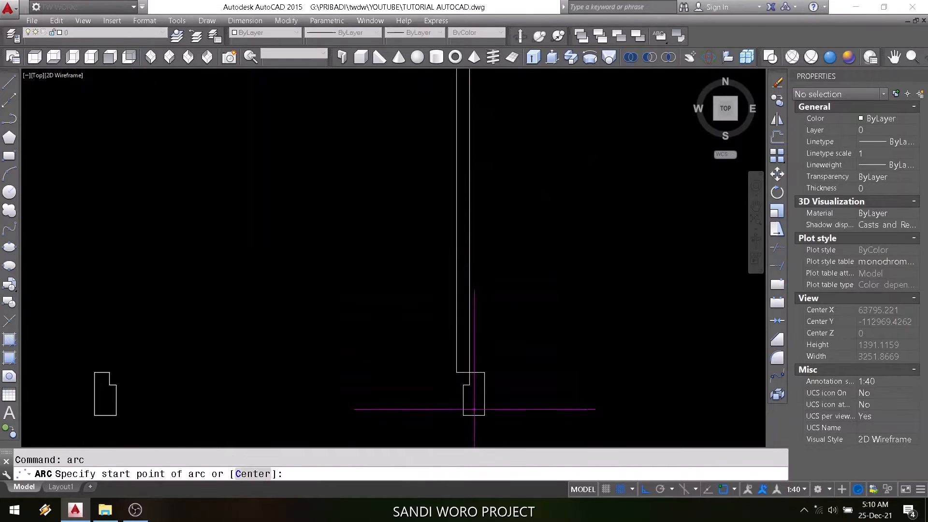
{"action": "type", "text": "c"}
{"action": "key", "text": "Return"}
{"action": "scroll", "coordinate": [477, 353], "scroll_direction": "up", "scroll_amount": 2}
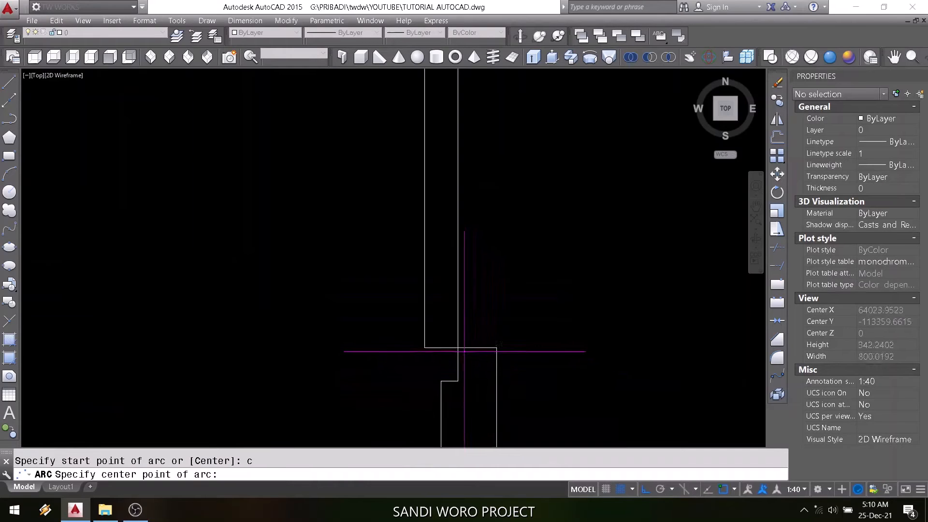
{"action": "left_click", "coordinate": [458, 348]}
{"action": "scroll", "coordinate": [473, 363], "scroll_direction": "down", "scroll_amount": 3}
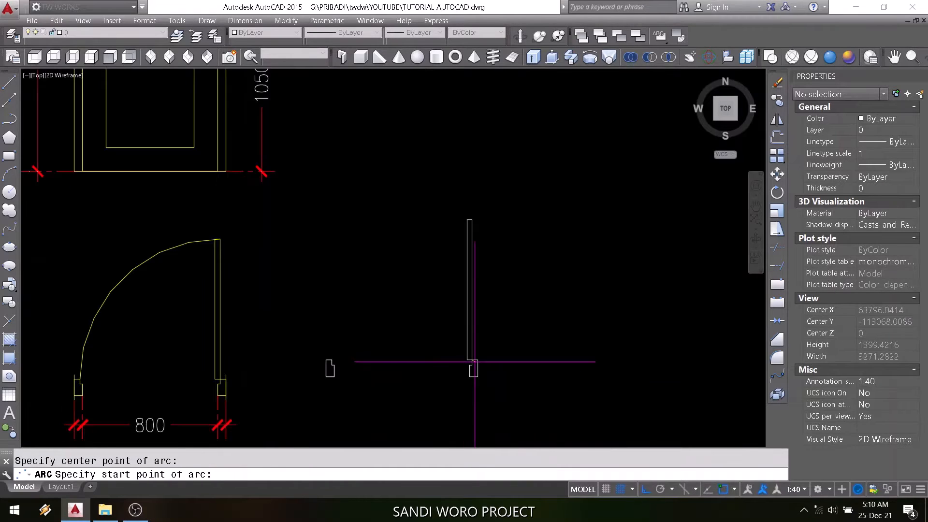
{"action": "scroll", "coordinate": [473, 362], "scroll_direction": "up", "scroll_amount": 3}
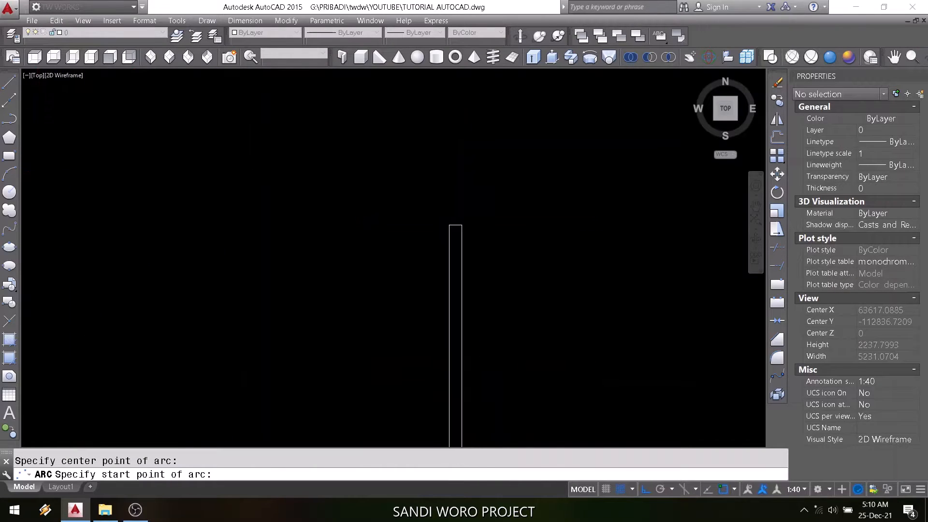
{"action": "left_click", "coordinate": [394, 239]}
{"action": "scroll", "coordinate": [427, 222], "scroll_direction": "down", "scroll_amount": 6}
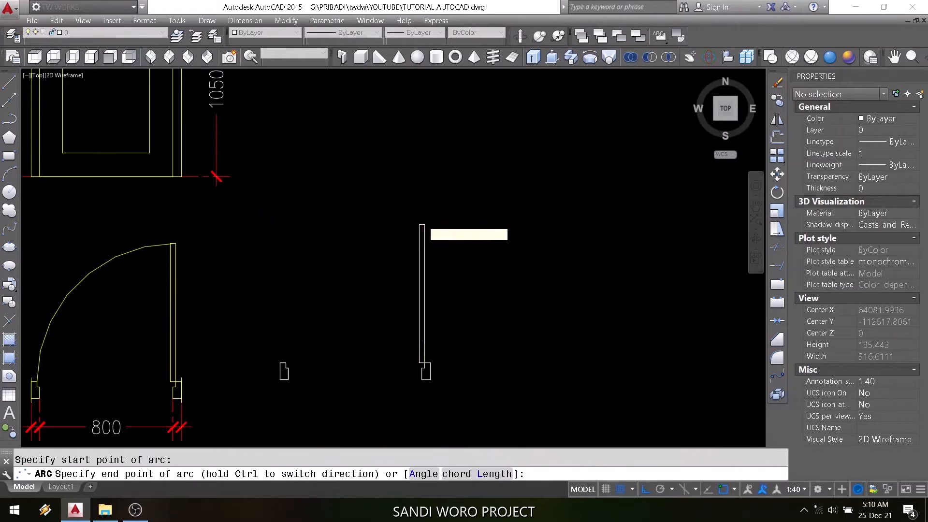
{"action": "scroll", "coordinate": [422, 222], "scroll_direction": "down", "scroll_amount": 2}
{"action": "left_click", "coordinate": [377, 274]}
{"action": "scroll", "coordinate": [379, 282], "scroll_direction": "up", "scroll_amount": 4}
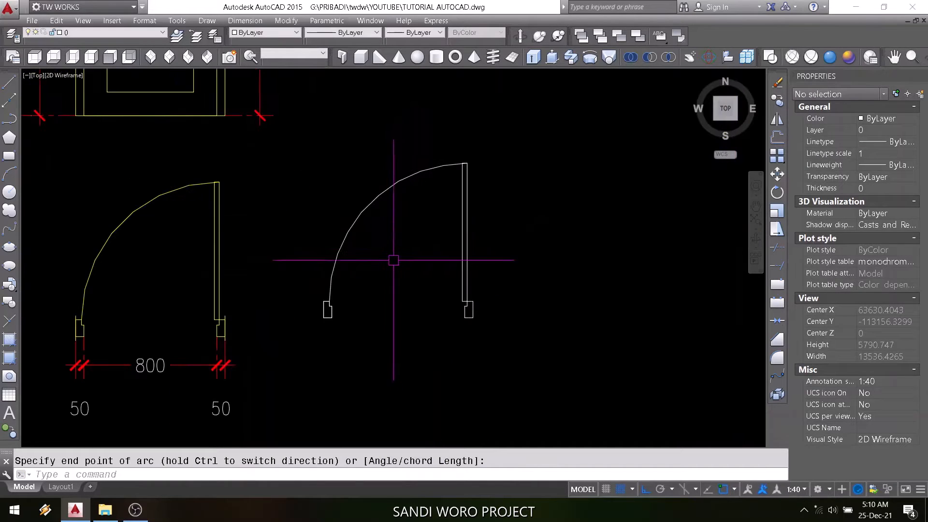
Draw a 150 long vertical line downwards in the free space left of the left jamb
{"action": "scroll", "coordinate": [360, 320], "scroll_direction": "up", "scroll_amount": 2}
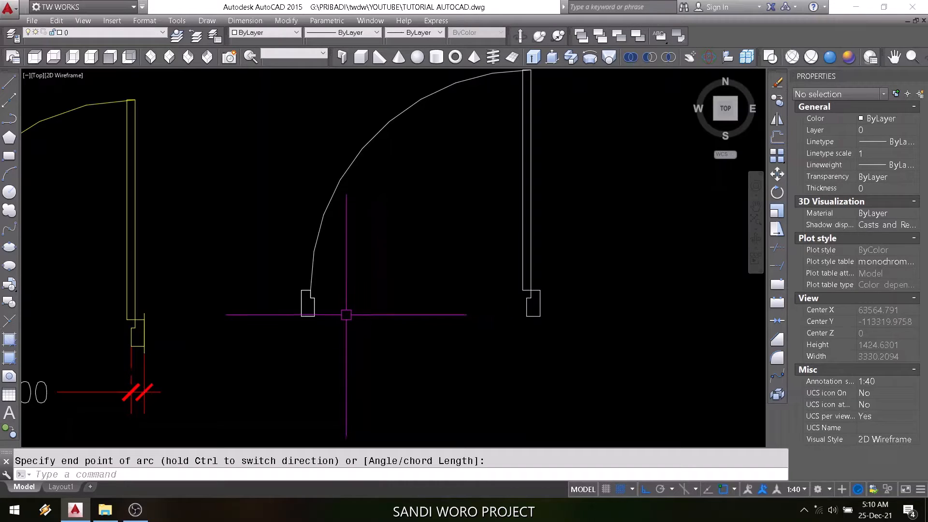
{"action": "key", "text": "Escape"}
{"action": "type", "text": "l"}
{"action": "key", "text": "Return"}
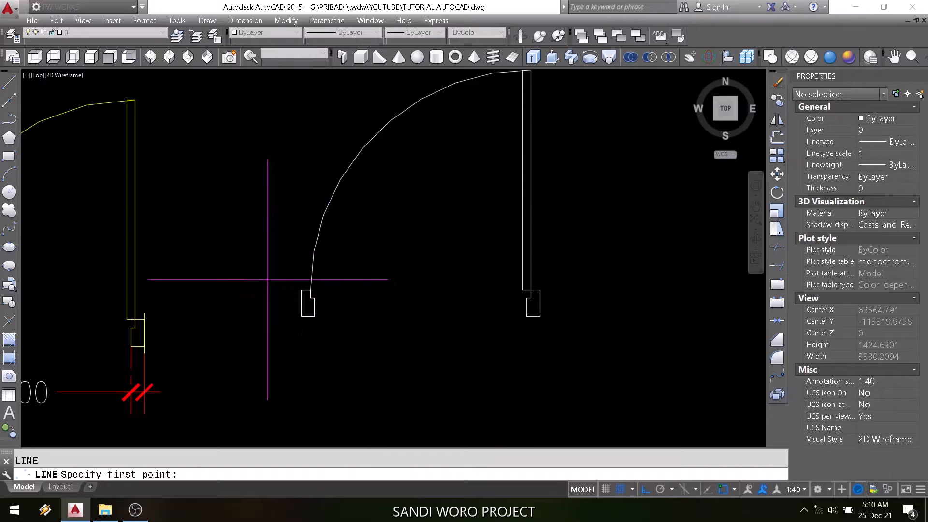
{"action": "left_click", "coordinate": [268, 280]}
{"action": "type", "text": "15"}
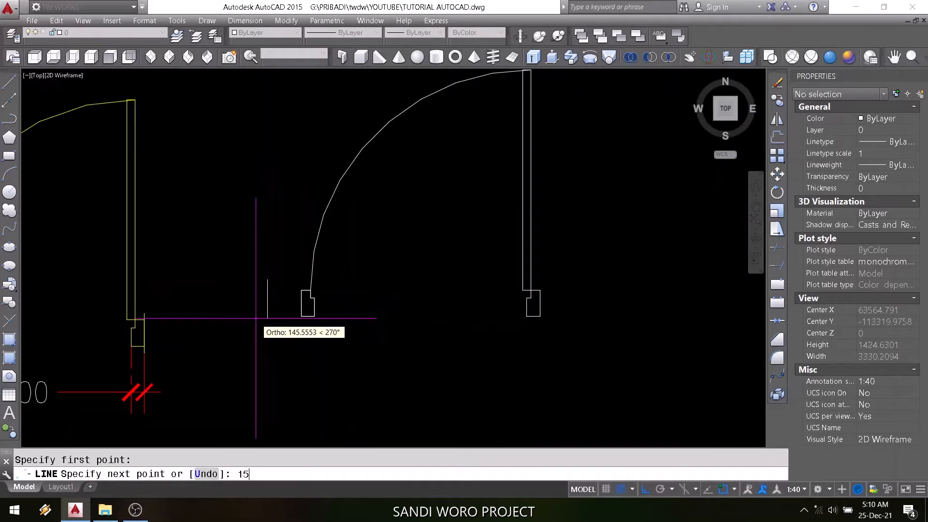
{"action": "type", "text": "0"}
{"action": "key", "text": "Return"}
{"action": "key", "text": "Return"}
Move the 150 line by its midpoint onto the midpoint of the left jamb's outer edge
{"action": "scroll", "coordinate": [301, 335], "scroll_direction": "up", "scroll_amount": 4}
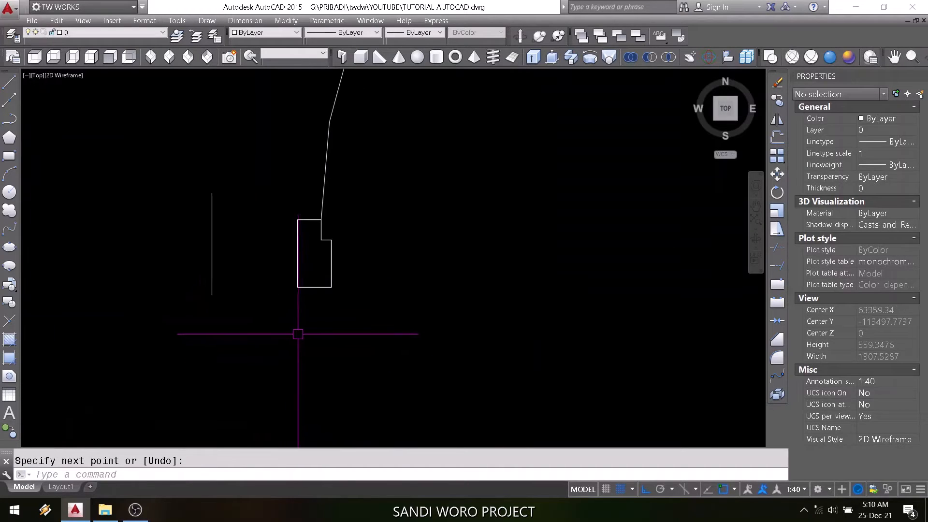
{"action": "type", "text": "m"}
{"action": "key", "text": "Return"}
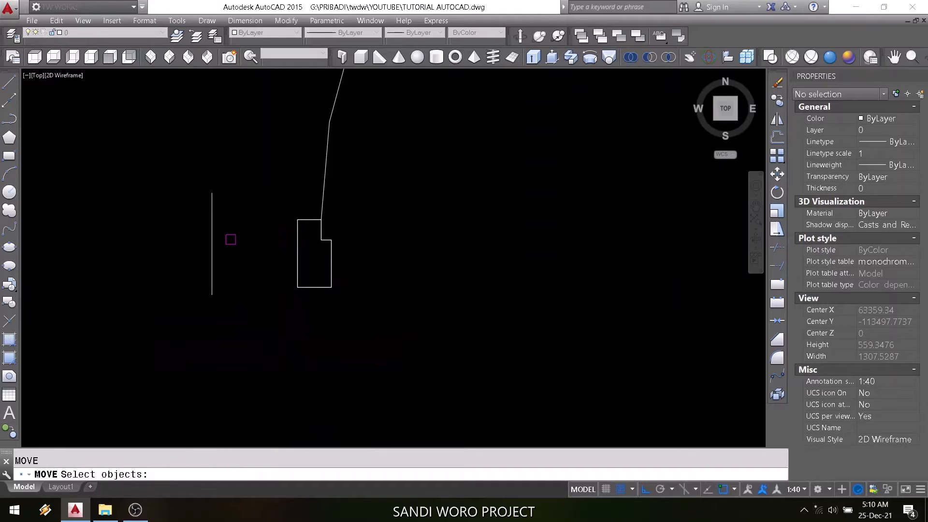
{"action": "left_click", "coordinate": [231, 225]}
{"action": "left_click", "coordinate": [173, 259]}
{"action": "key", "text": "Return"}
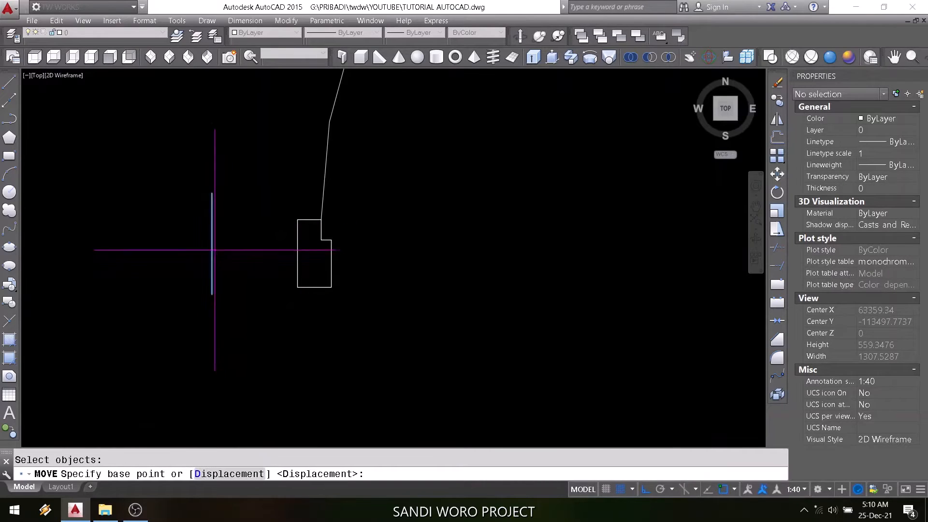
{"action": "left_click", "coordinate": [212, 244]}
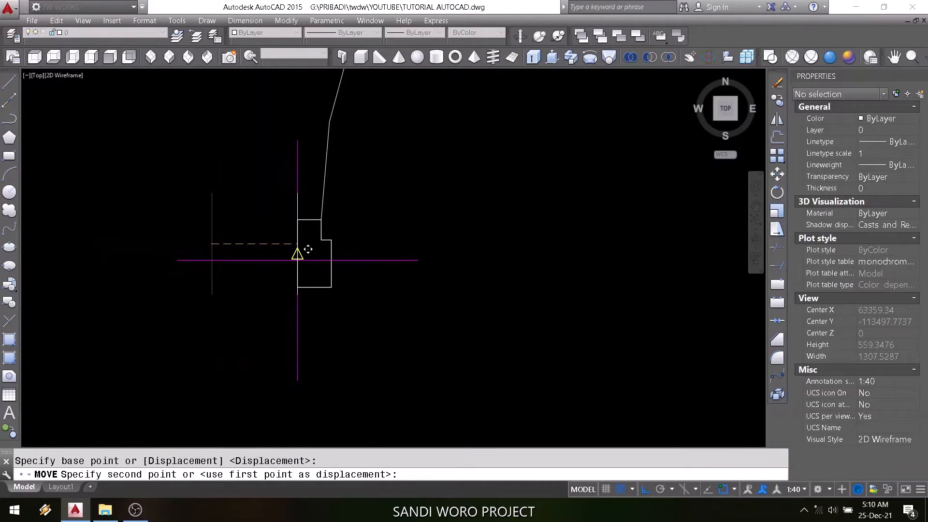
{"action": "left_click", "coordinate": [298, 254]}
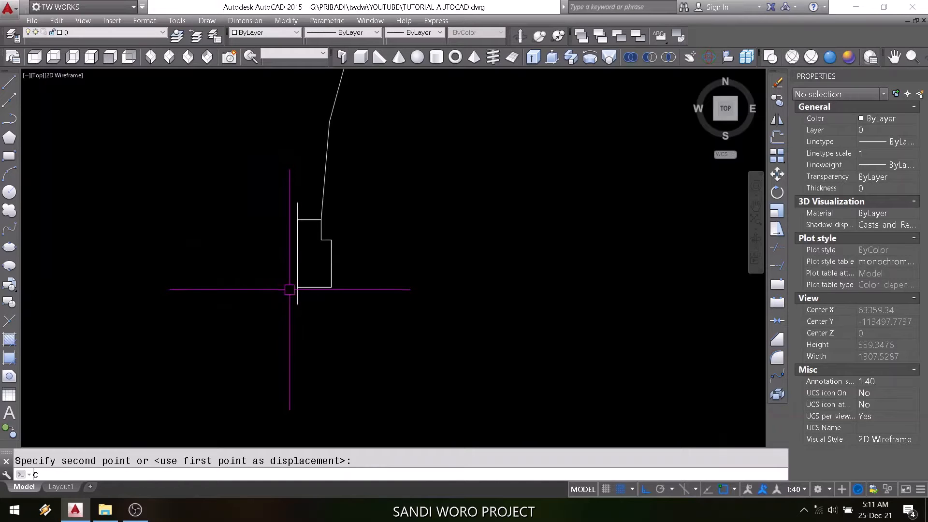
Copy the 150 line from the left jamb's outer edge midpoint to the right jamb's outer edge midpoint
{"action": "type", "text": "C"}
{"action": "key", "text": "Return"}
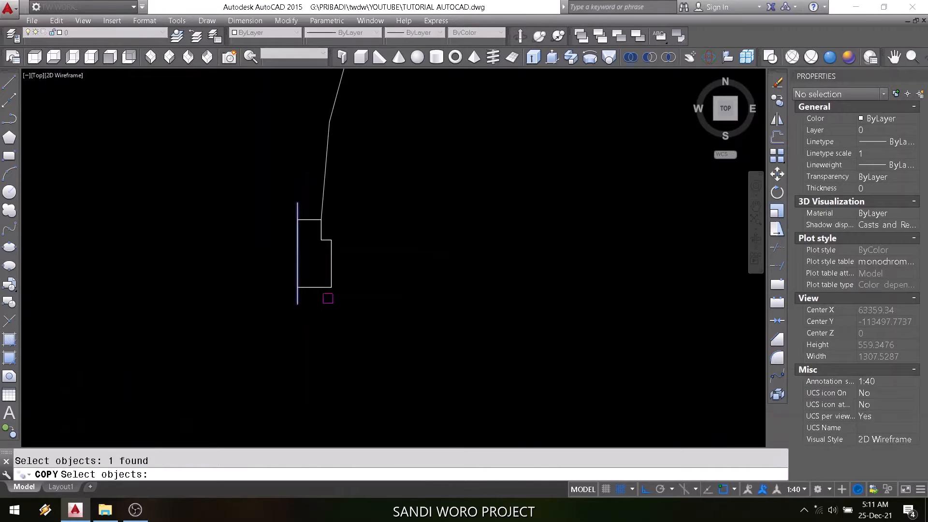
{"action": "key", "text": "Return"}
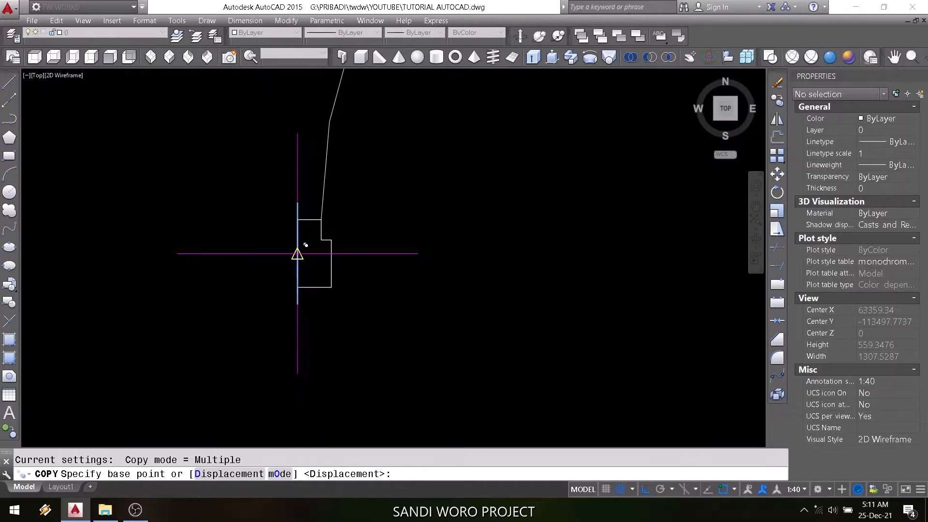
{"action": "left_click", "coordinate": [297, 253]}
{"action": "scroll", "coordinate": [298, 254], "scroll_direction": "down", "scroll_amount": 2}
{"action": "left_click", "coordinate": [675, 256]}
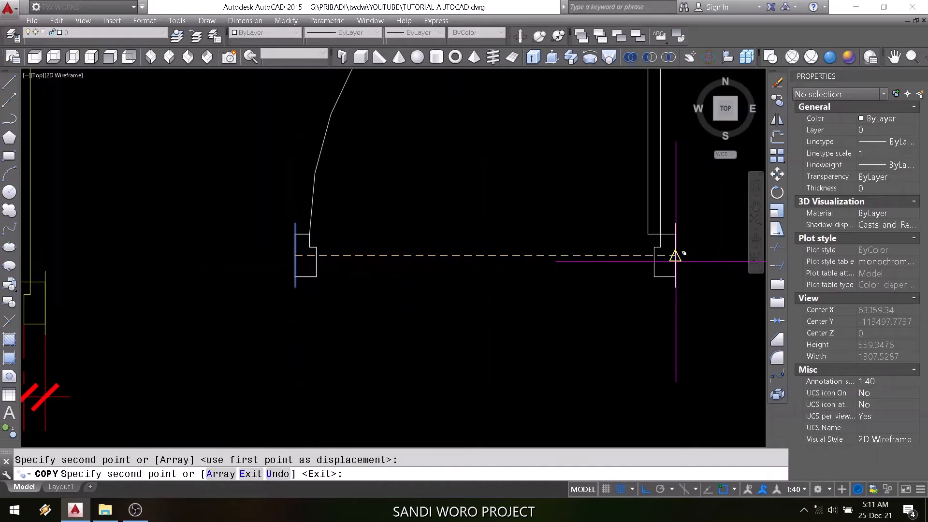
{"action": "key", "text": "Return"}
Examine the door plan and the walls and column junctions in the floor plan where doors can be placed
{"action": "scroll", "coordinate": [431, 284], "scroll_direction": "down", "scroll_amount": 2}
{"action": "middle_click_drag", "start_coordinate": [432, 285], "coordinate": [362, 321]}
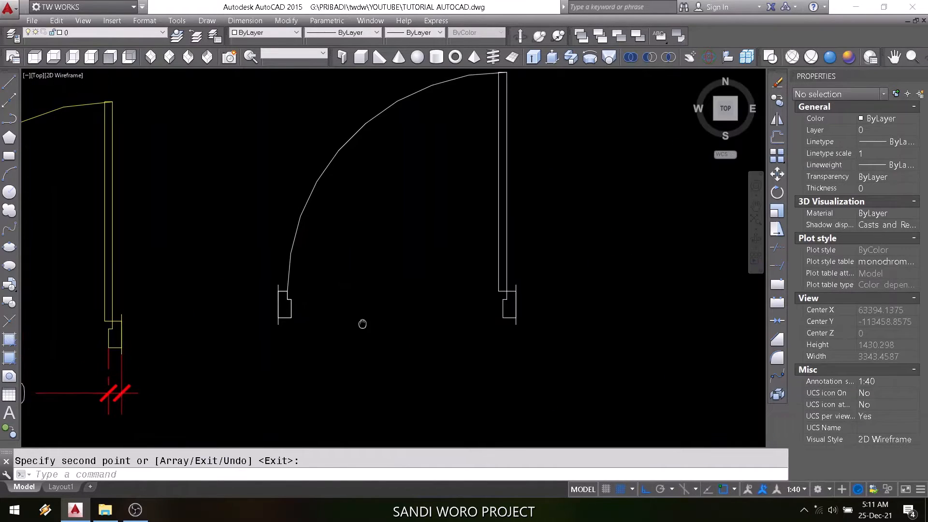
{"action": "scroll", "coordinate": [316, 321], "scroll_direction": "up", "scroll_amount": 2}
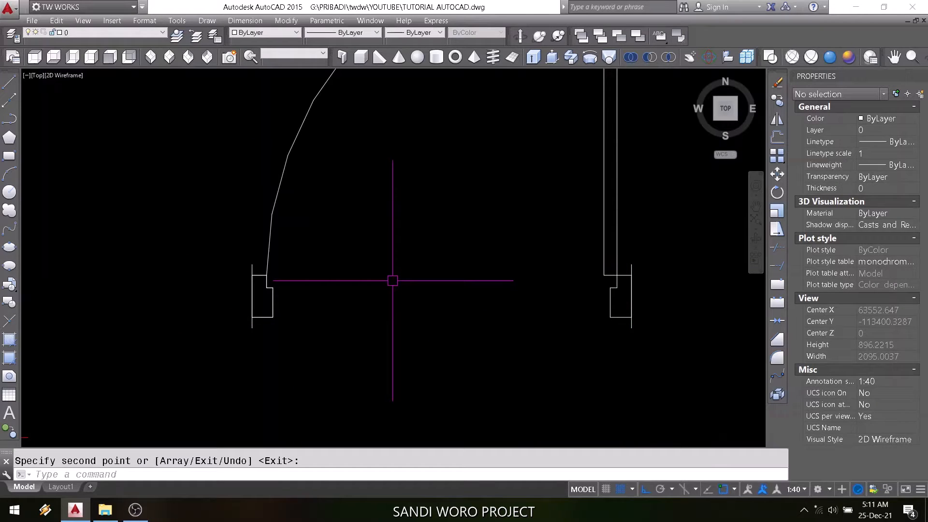
{"action": "scroll", "coordinate": [392, 280], "scroll_direction": "down", "scroll_amount": 10}
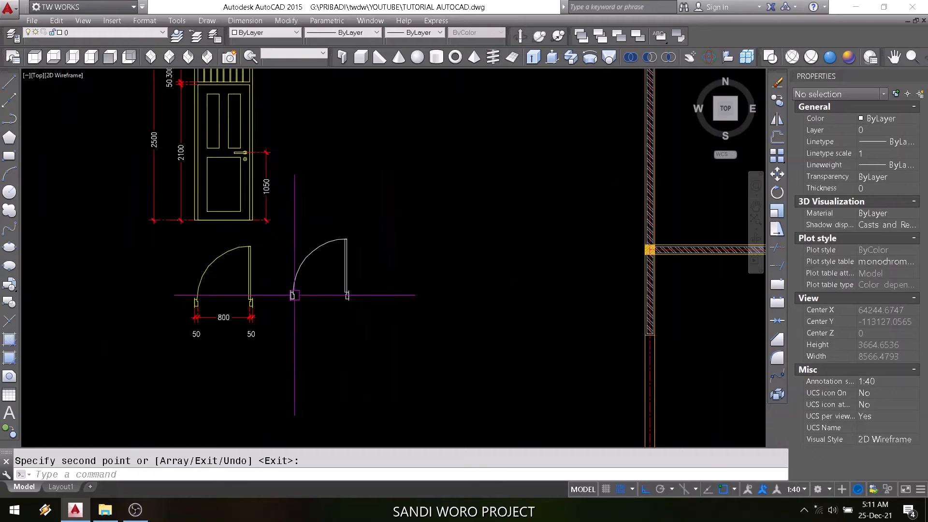
{"action": "scroll", "coordinate": [417, 269], "scroll_direction": "up", "scroll_amount": 5}
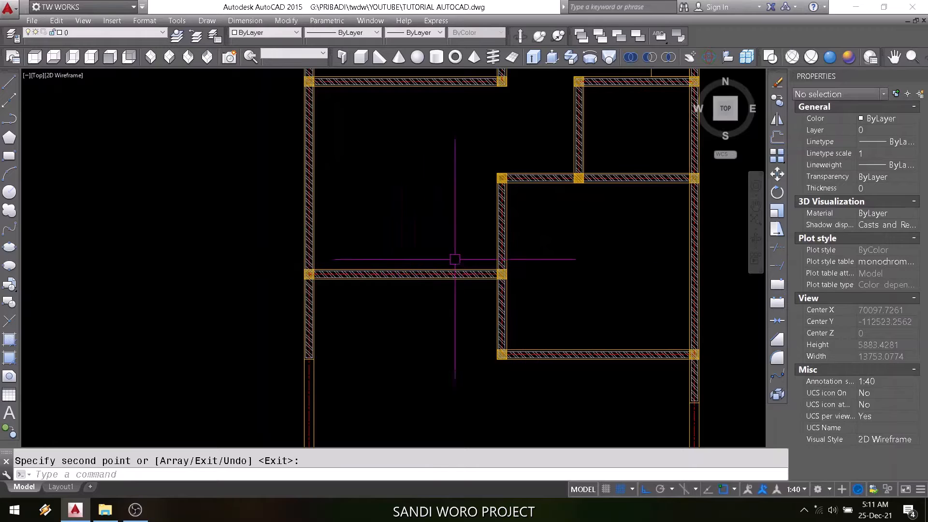
{"action": "middle_click_drag", "start_coordinate": [451, 259], "coordinate": [408, 330]}
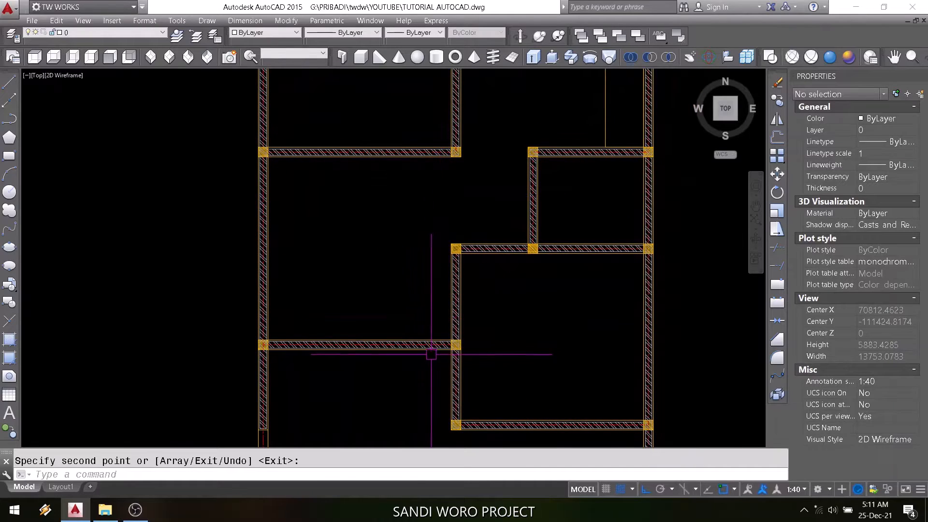
{"action": "scroll", "coordinate": [431, 353], "scroll_direction": "up", "scroll_amount": 2}
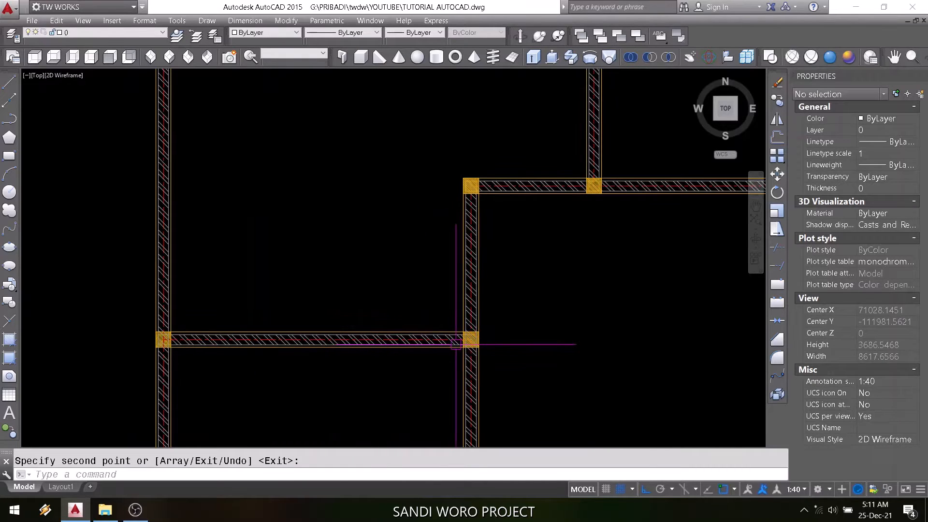
{"action": "scroll", "coordinate": [456, 344], "scroll_direction": "down", "scroll_amount": 6}
{"action": "scroll", "coordinate": [404, 308], "scroll_direction": "up", "scroll_amount": 6}
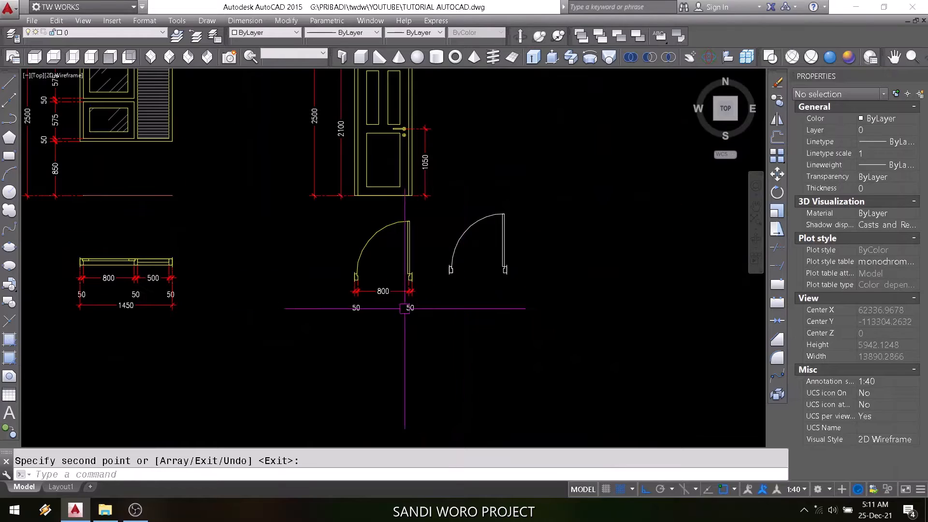
Draw a rectangle from the upper end of the left wall-end line to the lower end of the right wall-end line
{"action": "scroll", "coordinate": [515, 252], "scroll_direction": "up", "scroll_amount": 4}
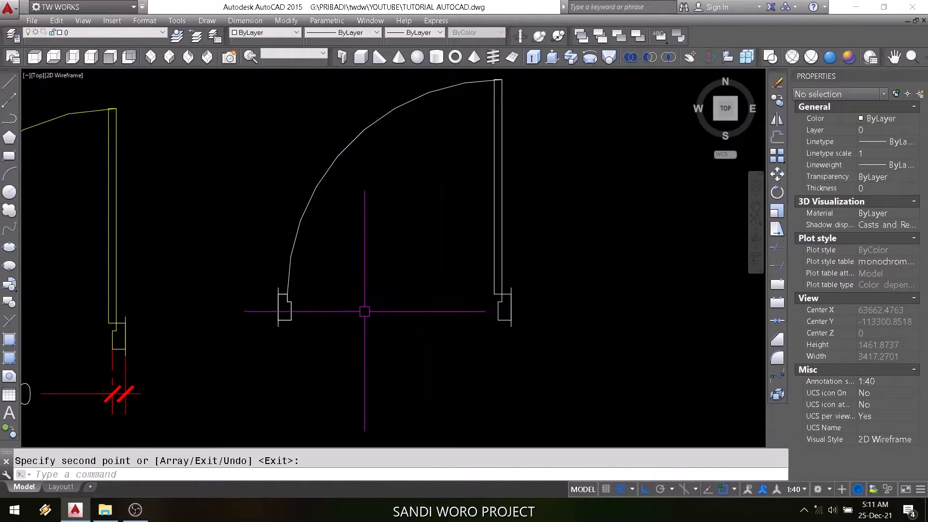
{"action": "type", "text": "rec"}
{"action": "key", "text": "Return"}
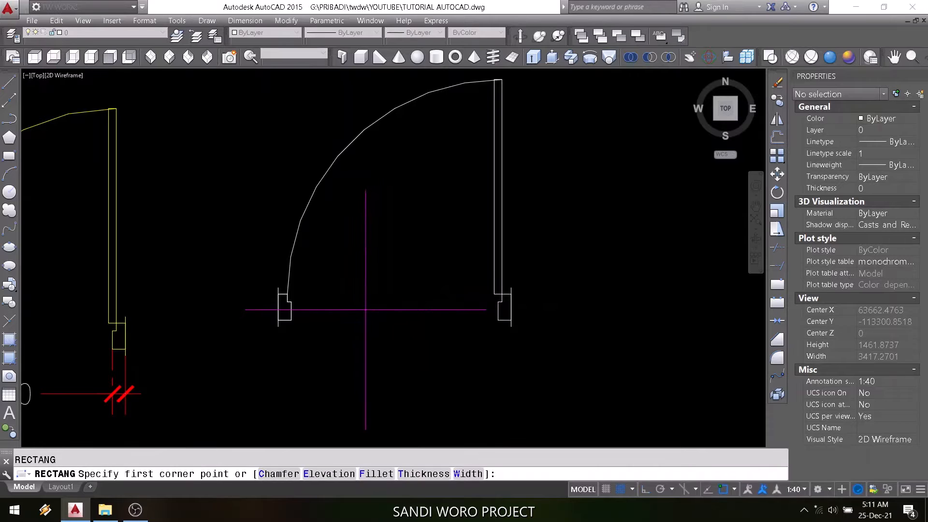
{"action": "left_click", "coordinate": [278, 288]}
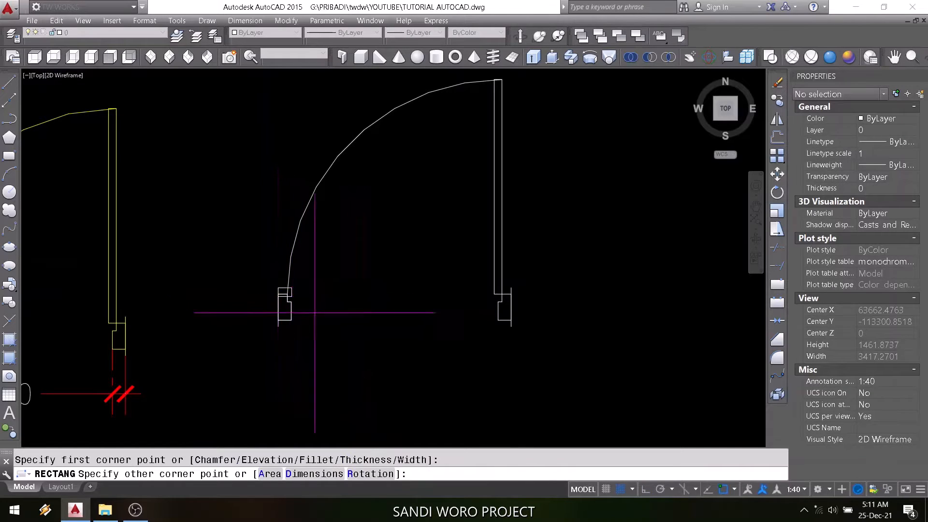
{"action": "left_click", "coordinate": [511, 326]}
Stretch the rectangle's upper edge 15 upwards and its lower edge 15 downwards
{"action": "scroll", "coordinate": [413, 284], "scroll_direction": "up", "scroll_amount": 2}
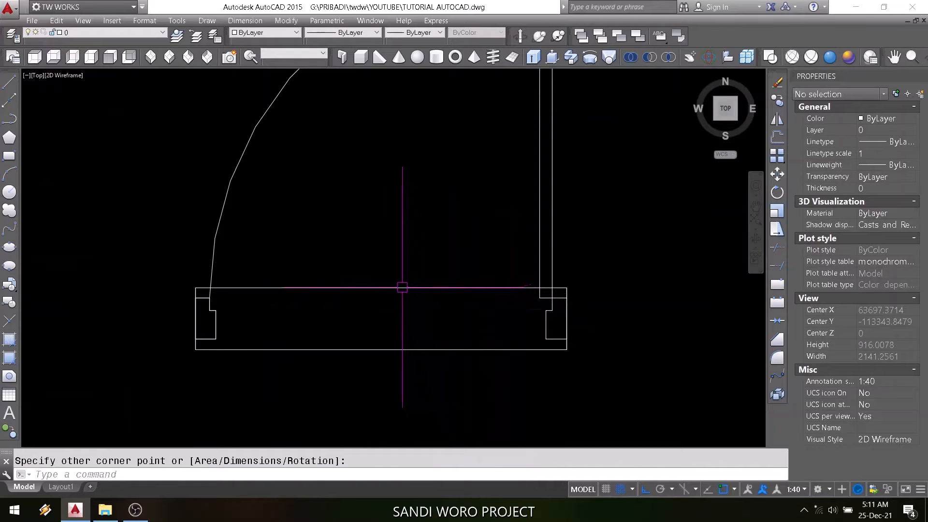
{"action": "left_click", "coordinate": [400, 287]}
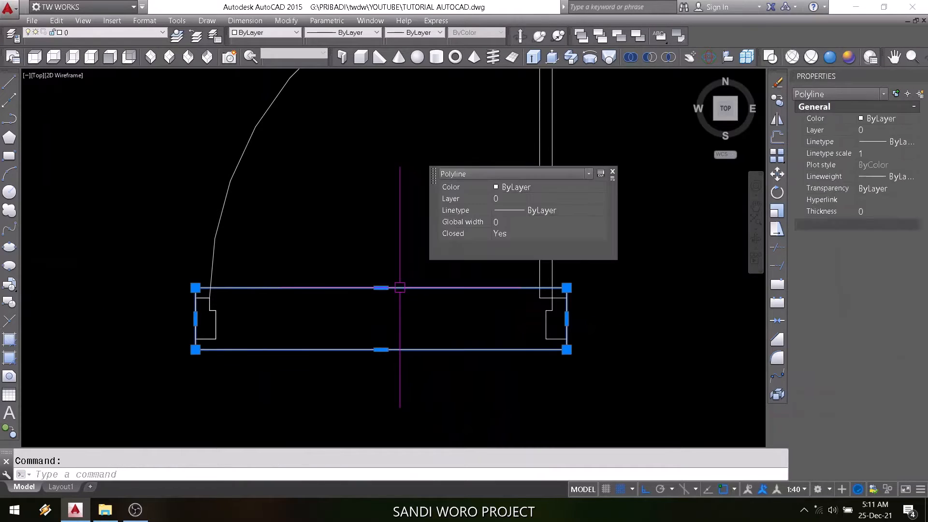
{"action": "left_click", "coordinate": [381, 288]}
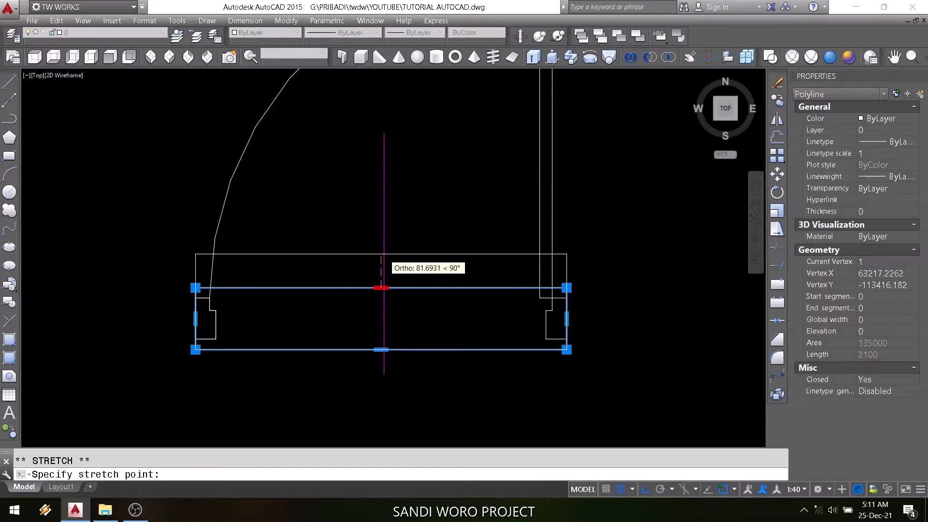
{"action": "right_click", "coordinate": [385, 259]}
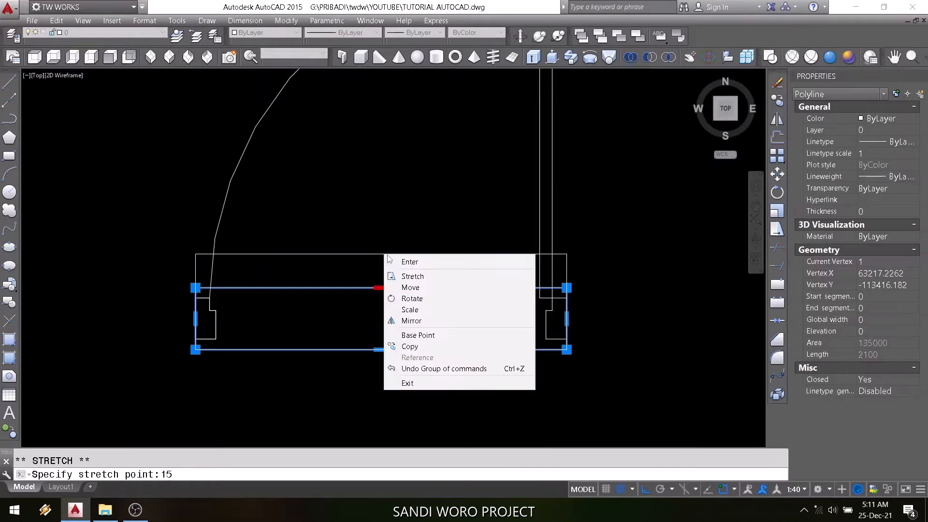
{"action": "left_click", "coordinate": [392, 261]}
{"action": "key", "text": "Escape"}
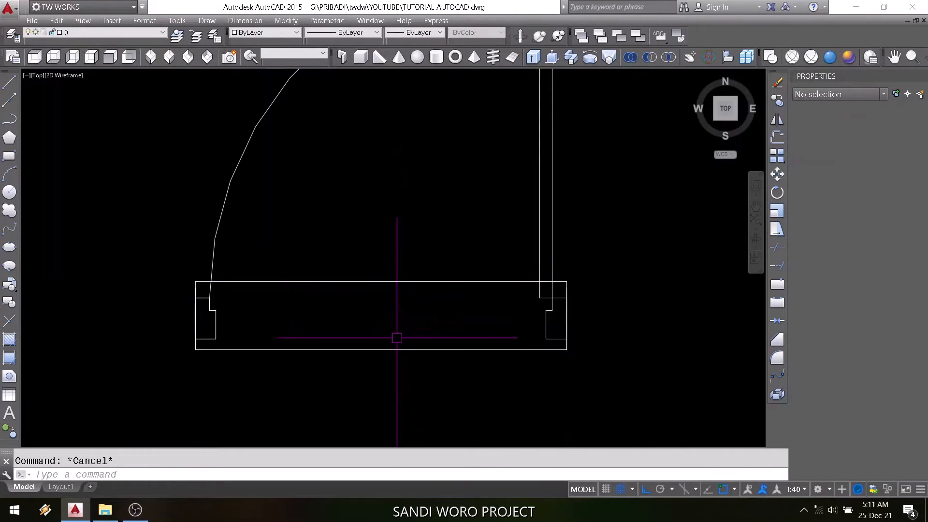
{"action": "left_click", "coordinate": [386, 348]}
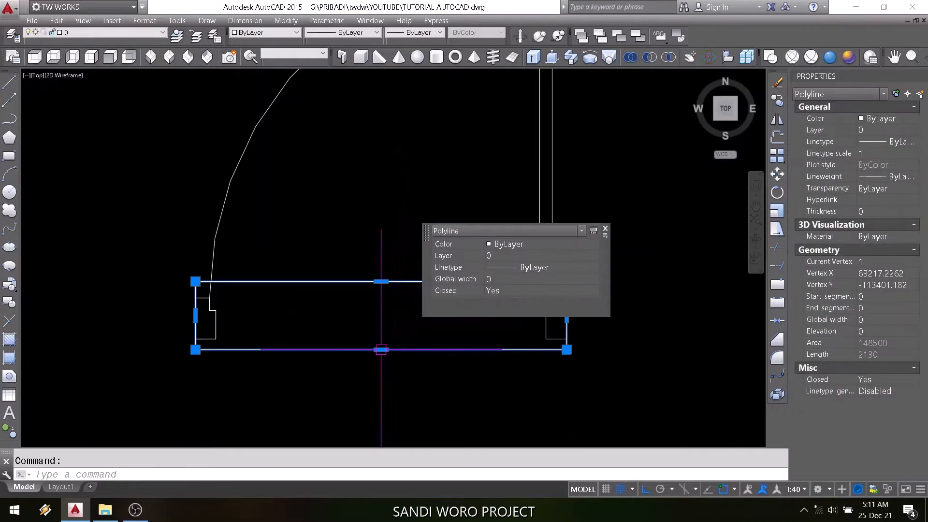
{"action": "left_click", "coordinate": [381, 349]}
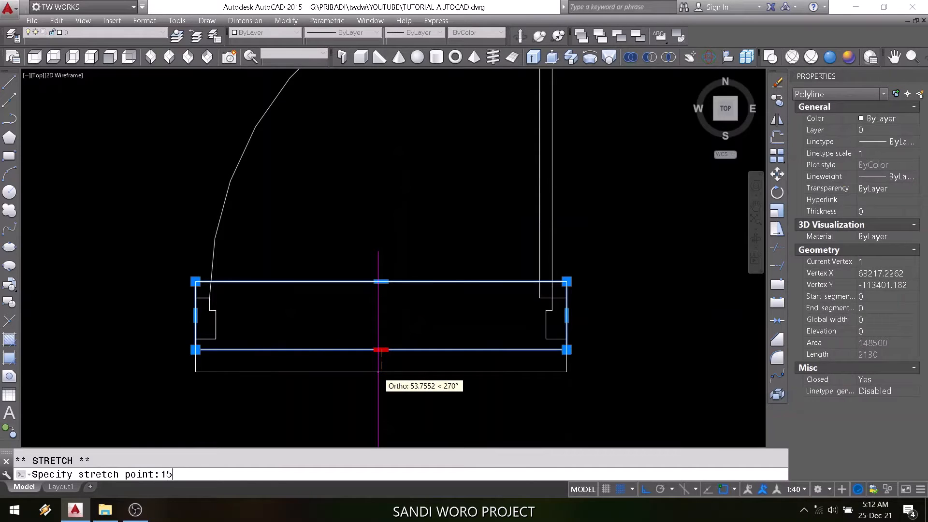
{"action": "key", "text": "Return"}
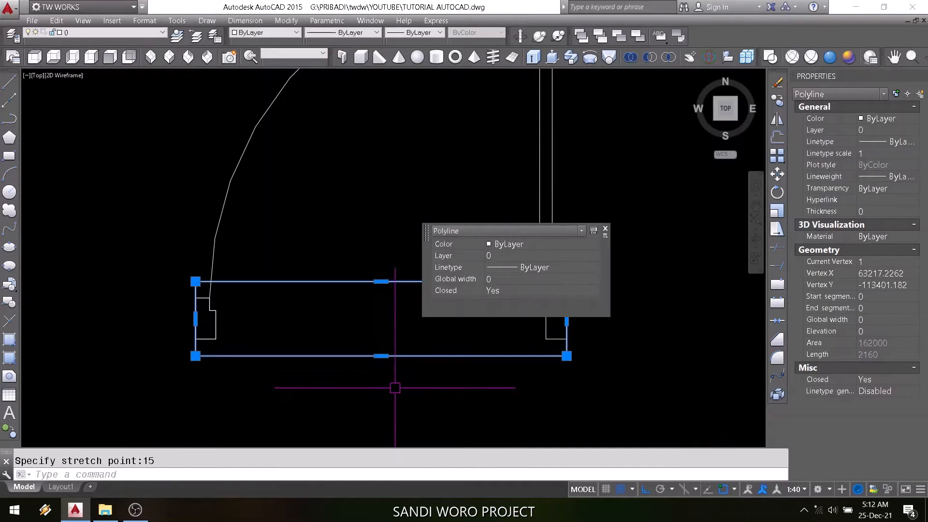
{"action": "key", "text": "Escape"}
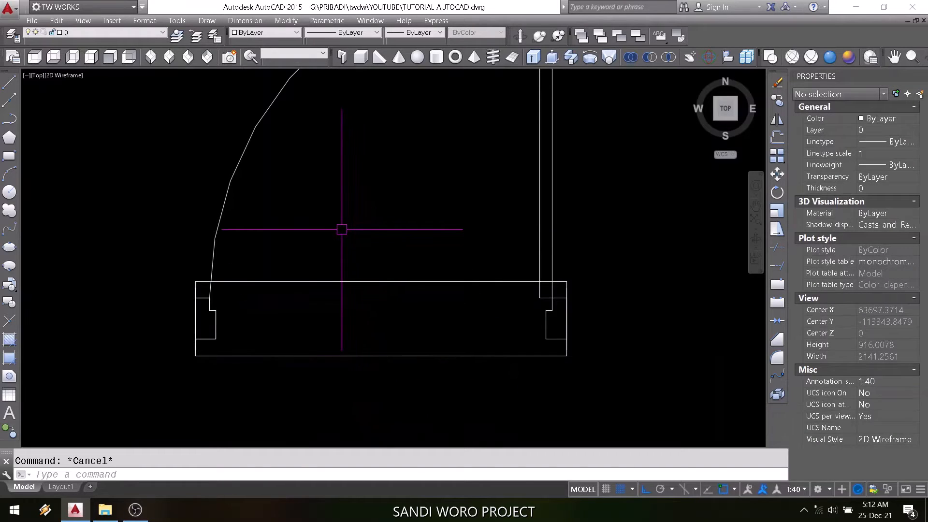
Create a wipeout from the closed rectangle around the jambs, erasing the source polyline
{"action": "type", "text": "WIPEOUT"}
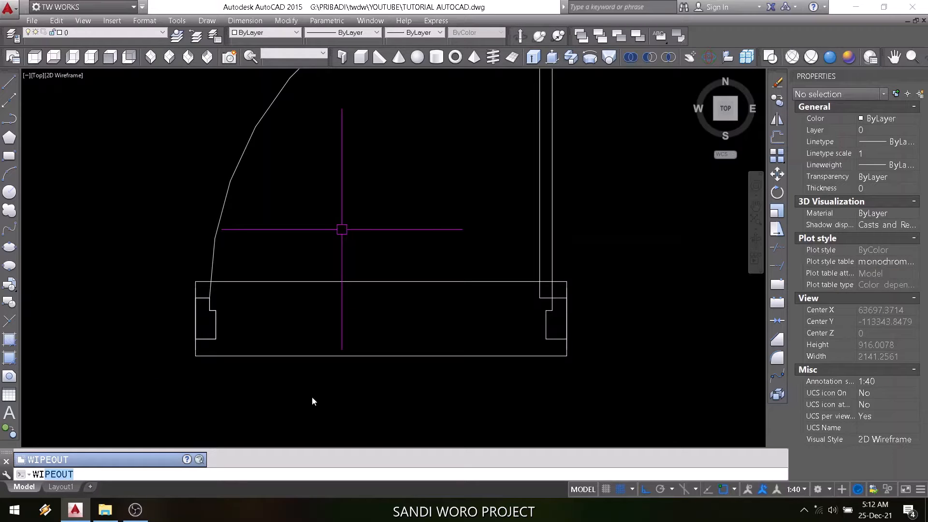
{"action": "key", "text": "Return"}
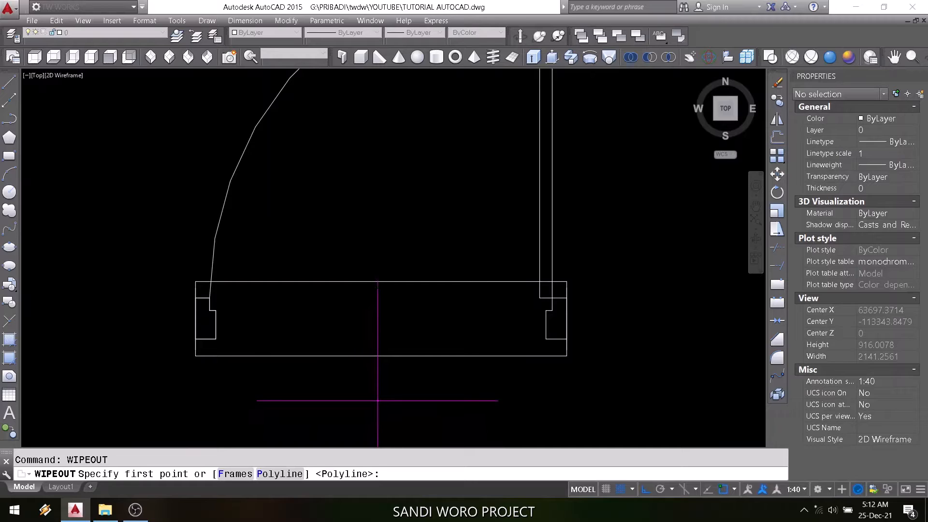
{"action": "key", "text": "Return"}
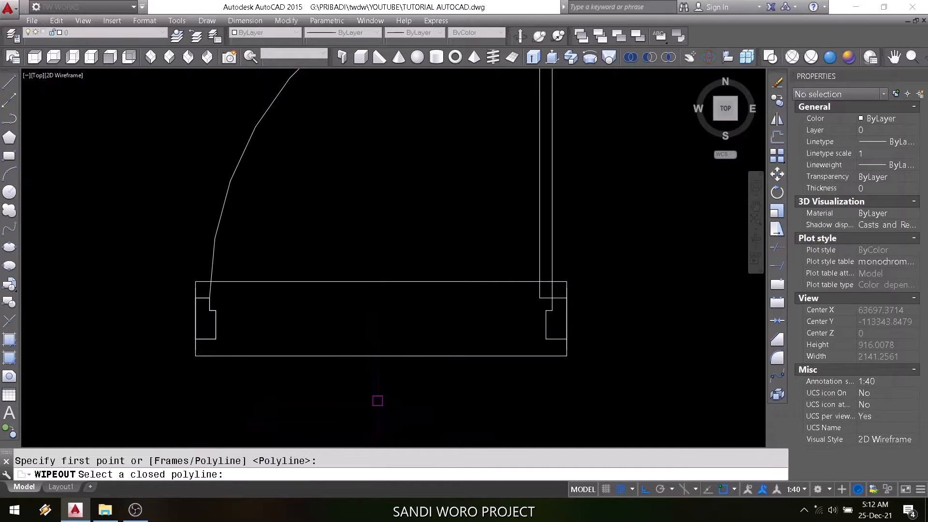
{"action": "left_click", "coordinate": [382, 359]}
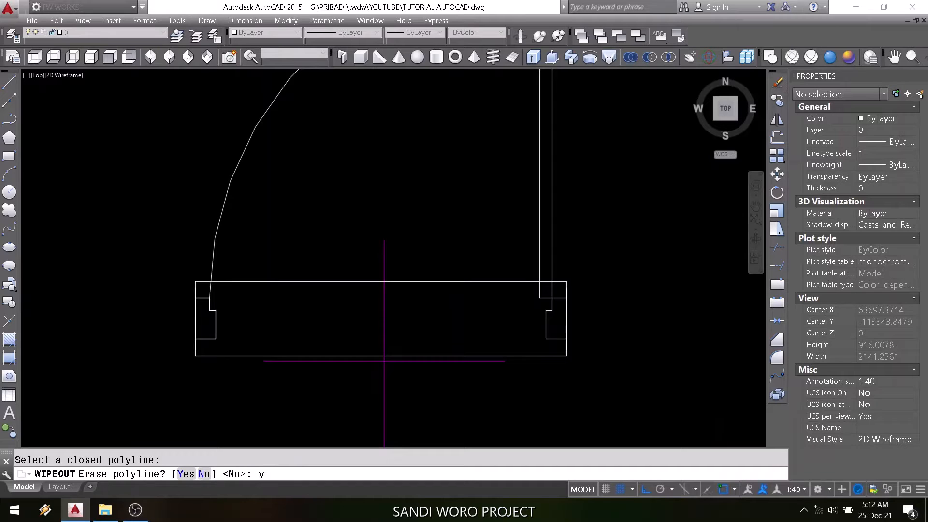
{"action": "key", "text": "Return"}
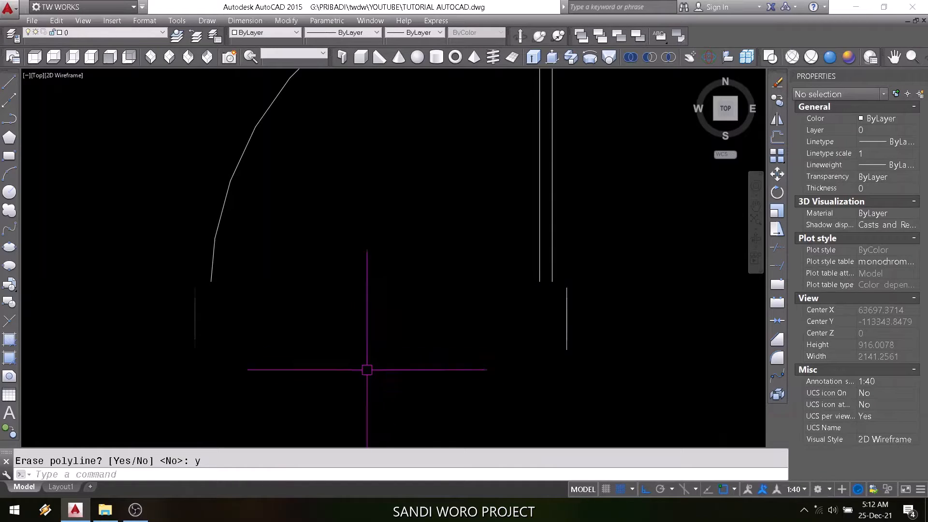
Send the wipeout to the back, behind the jambs, leaf and swing arc, and check it by selecting it
{"action": "left_click", "coordinate": [383, 346]}
{"action": "left_click", "coordinate": [366, 381]}
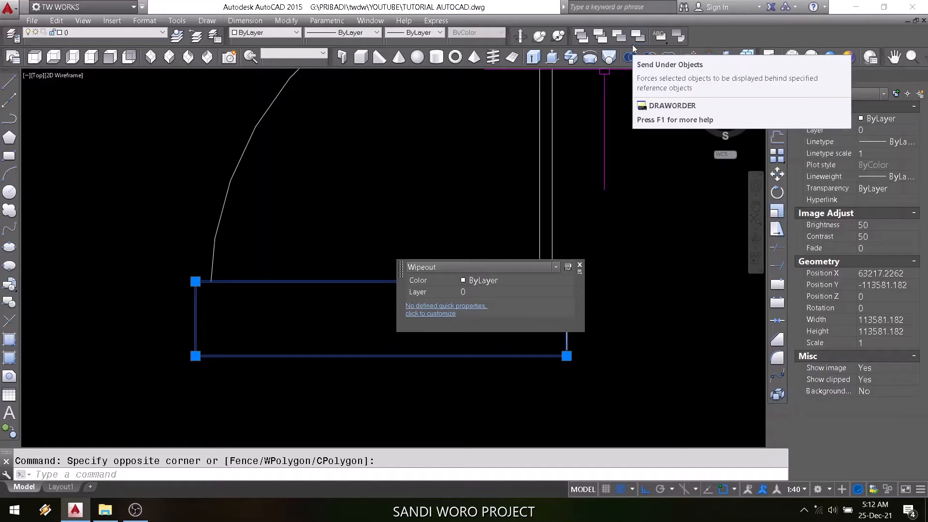
{"action": "left_click", "coordinate": [600, 38]}
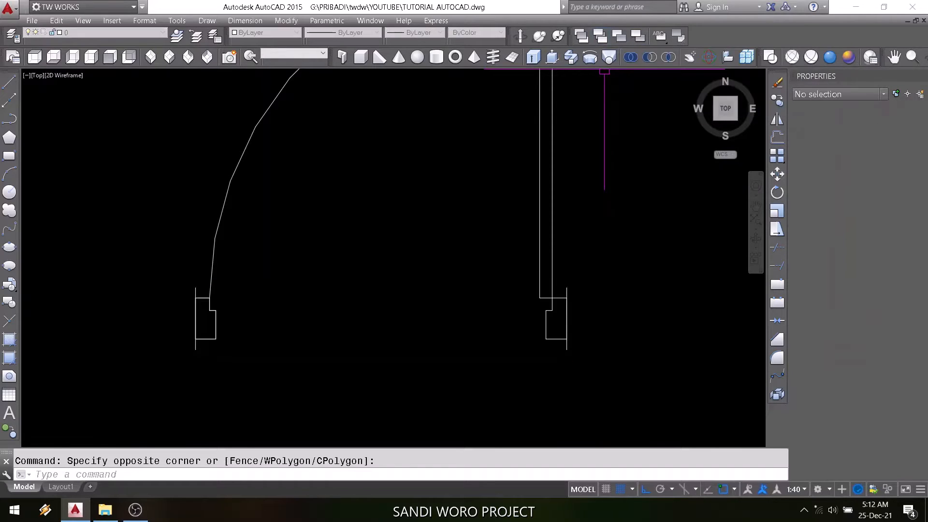
{"action": "left_click", "coordinate": [314, 391]}
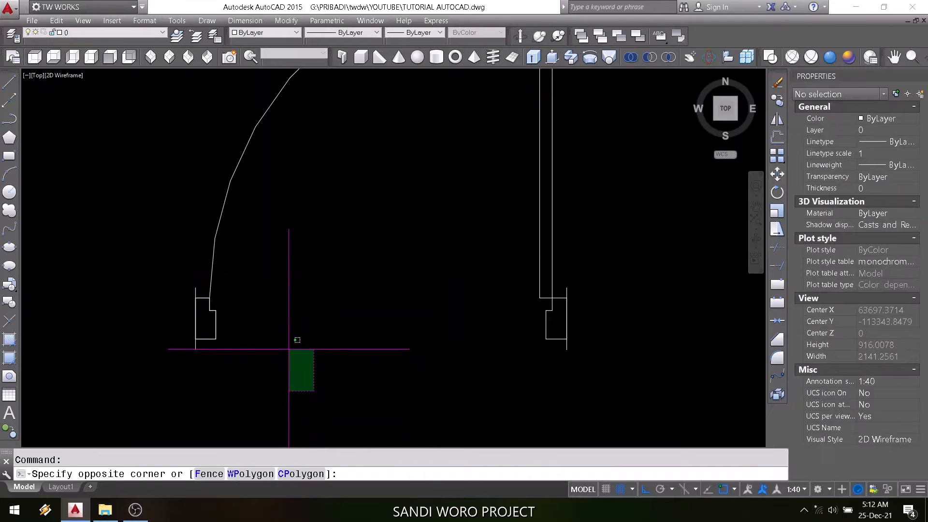
{"action": "left_click", "coordinate": [284, 340]}
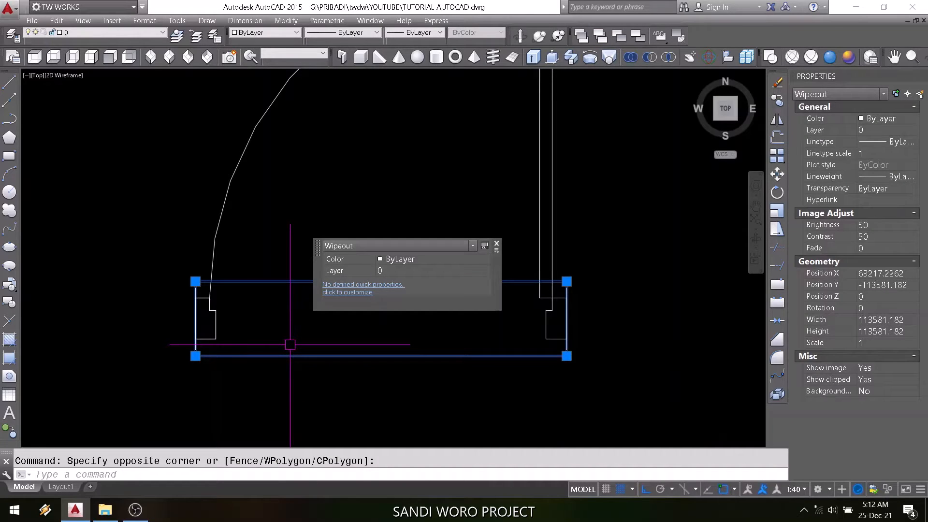
{"action": "key", "text": "Escape"}
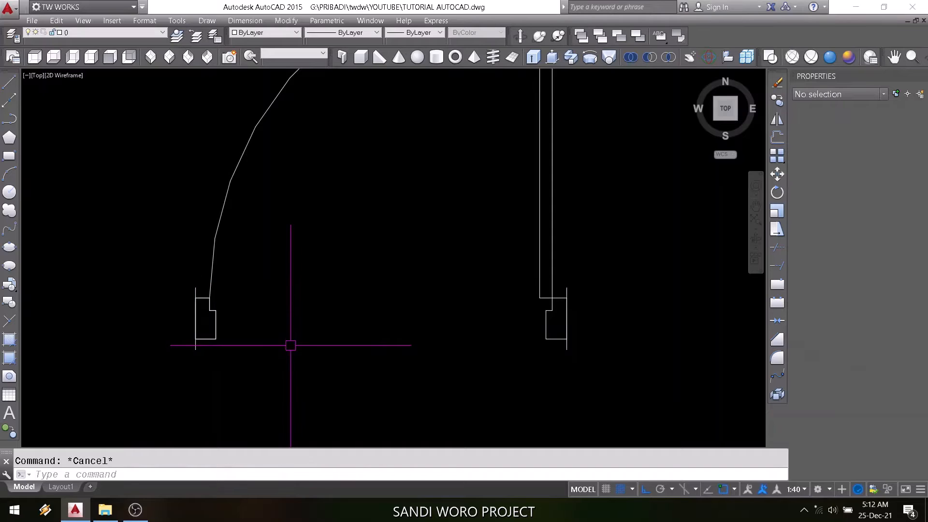
Move the whole white door plan, including its wipeout, to the right into free space
{"action": "scroll", "coordinate": [355, 344], "scroll_direction": "down", "scroll_amount": 5}
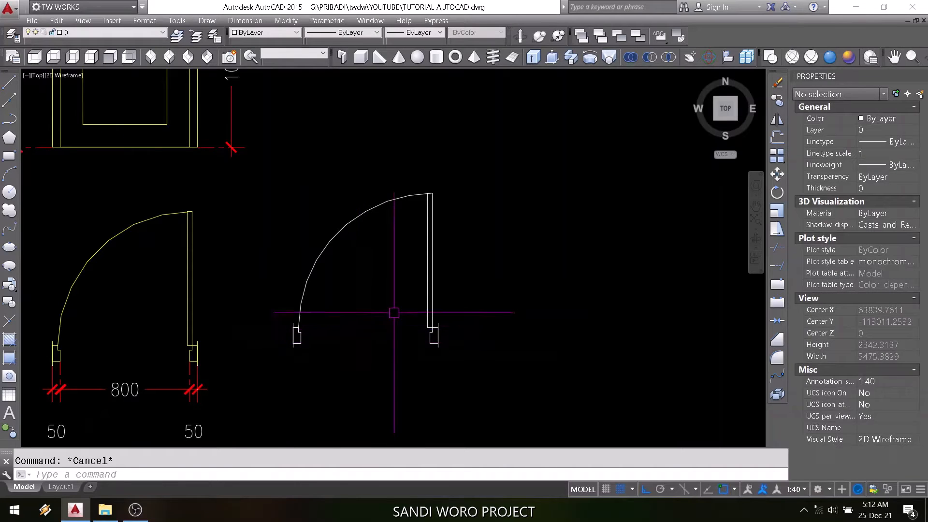
{"action": "type", "text": "m"}
{"action": "key", "text": "Return"}
{"action": "left_click", "coordinate": [442, 162]}
{"action": "left_click", "coordinate": [286, 354]}
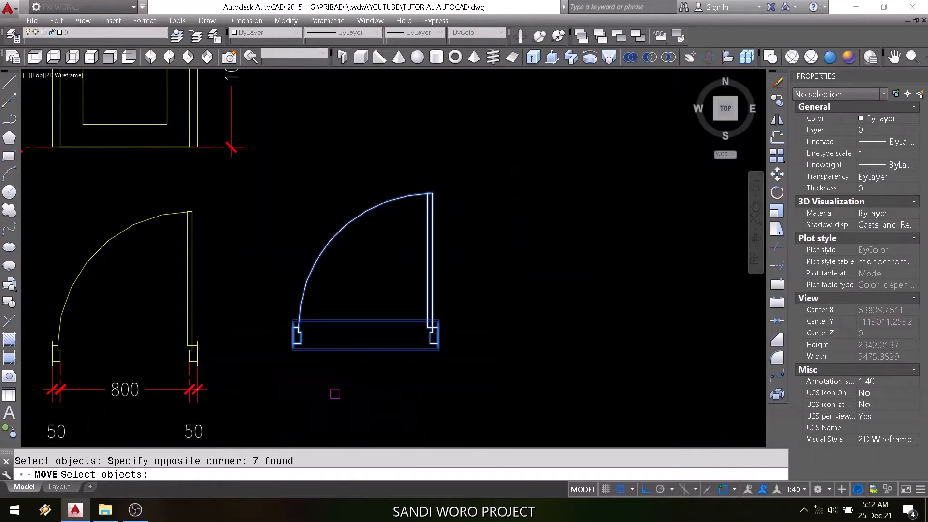
{"action": "key", "text": "Return"}
{"action": "left_click", "coordinate": [374, 393]}
{"action": "left_click", "coordinate": [515, 374]}
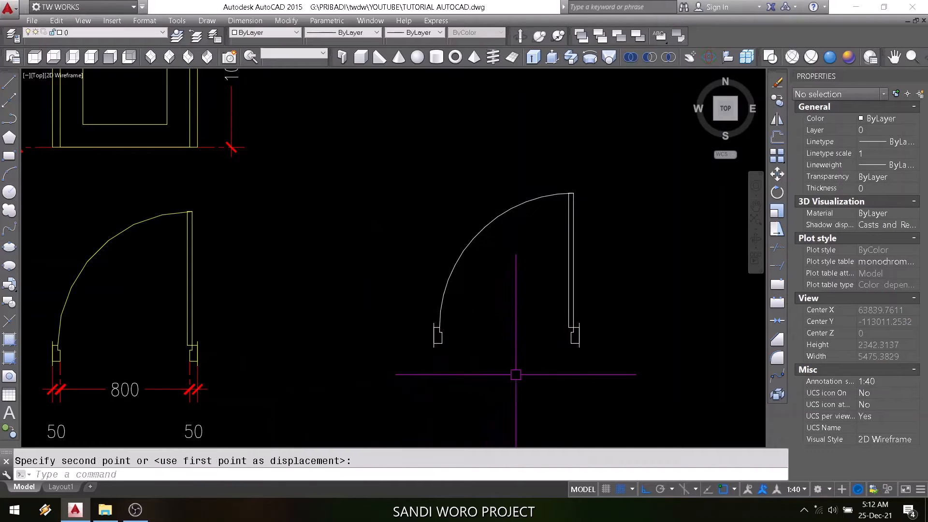
Draw an 800 by 2100 rectangle upwards from the lower inner corner of the left jamb
{"action": "scroll", "coordinate": [535, 340], "scroll_direction": "up", "scroll_amount": 3}
{"action": "type", "text": "re"}
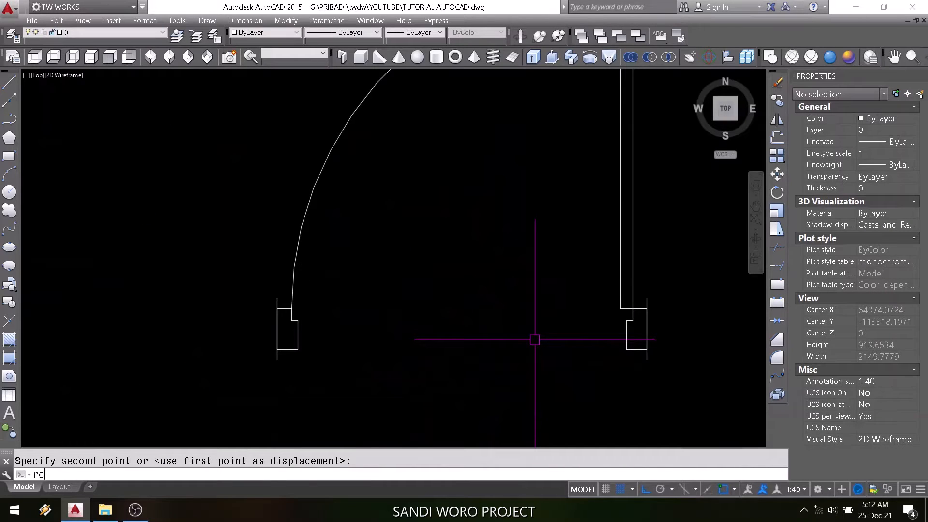
{"action": "type", "text": "c"}
{"action": "key", "text": "Return"}
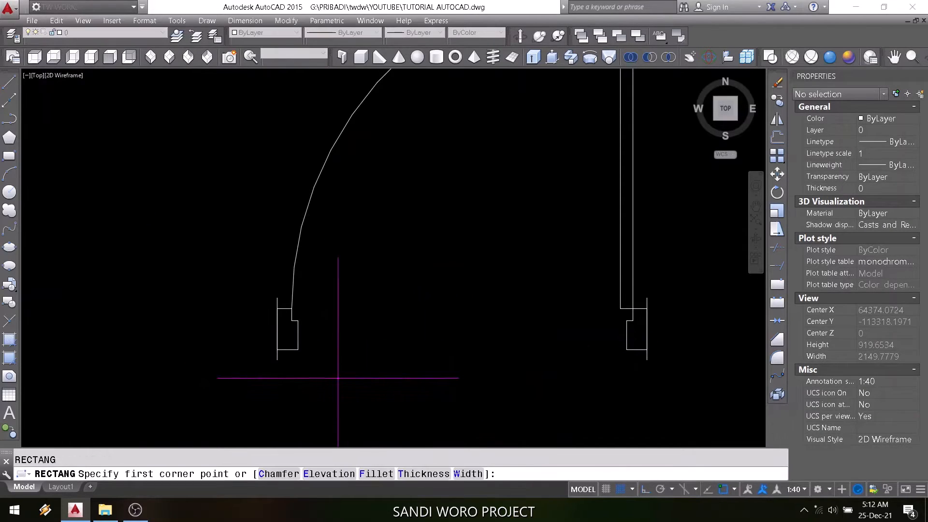
{"action": "left_click", "coordinate": [298, 350]}
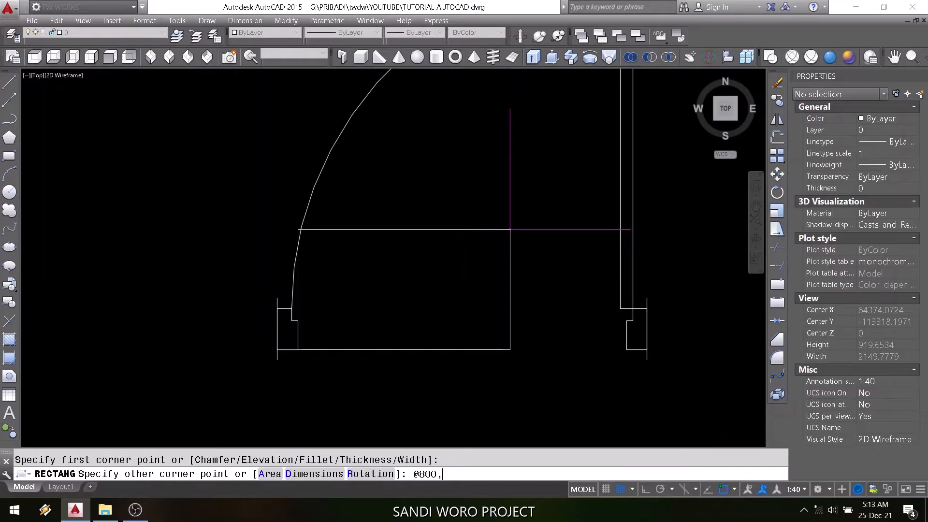
{"action": "key", "text": "Return"}
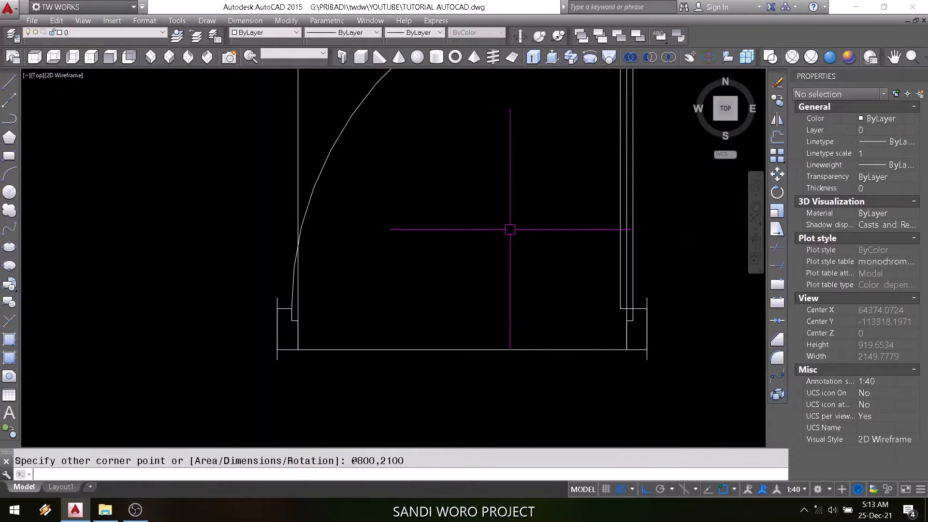
Move the 800 by 2100 rectangle straight up so it stands above the door plan
{"action": "scroll", "coordinate": [494, 280], "scroll_direction": "down", "scroll_amount": 10}
{"action": "type", "text": "m"}
{"action": "key", "text": "Return"}
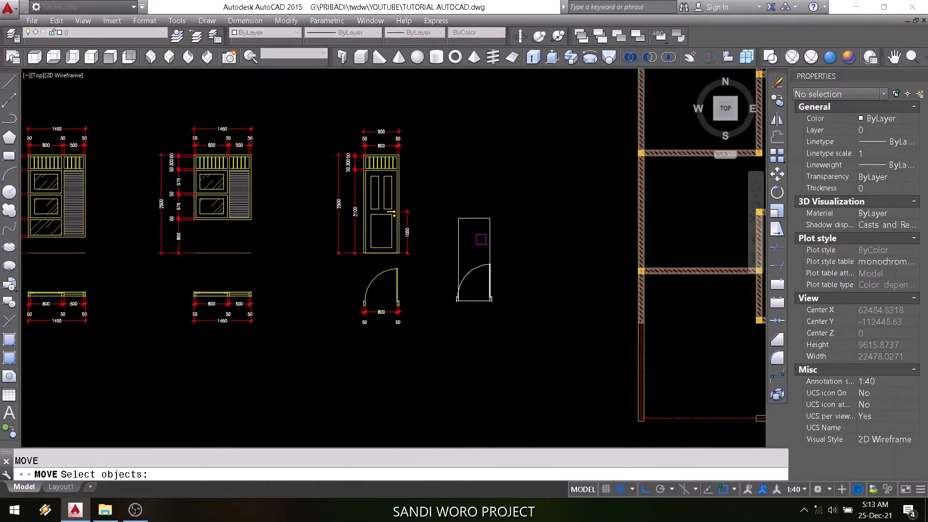
{"action": "left_click", "coordinate": [488, 237]}
{"action": "key", "text": "Return"}
{"action": "left_click", "coordinate": [517, 238]}
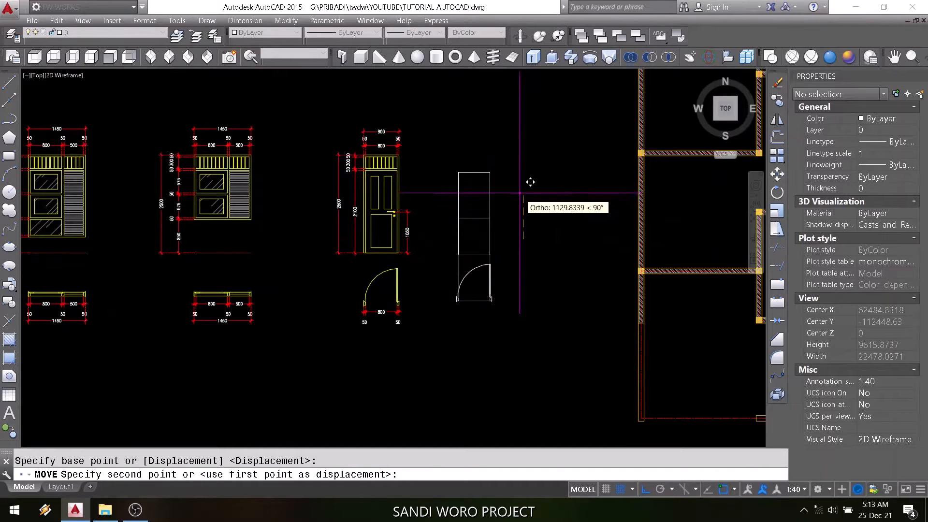
{"action": "left_click", "coordinate": [520, 187]}
Draw an 800 by 300 transom rectangle upwards from the upper-left corner of the 800 by 2100 door rectangle
{"action": "scroll", "coordinate": [466, 155], "scroll_direction": "up", "scroll_amount": 6}
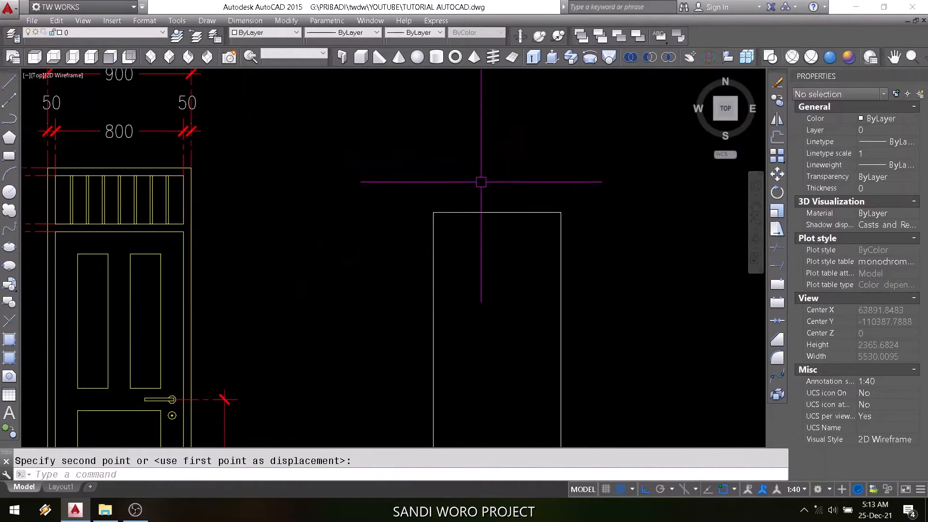
{"action": "middle_click_drag", "start_coordinate": [481, 178], "coordinate": [391, 223]}
{"action": "scroll", "coordinate": [401, 231], "scroll_direction": "up", "scroll_amount": 2}
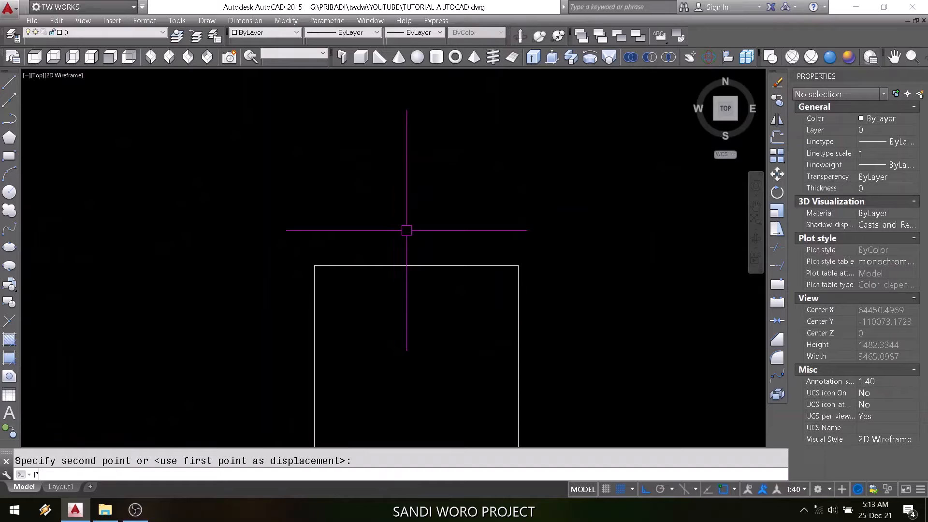
{"action": "type", "text": "rec"}
{"action": "key", "text": "Return"}
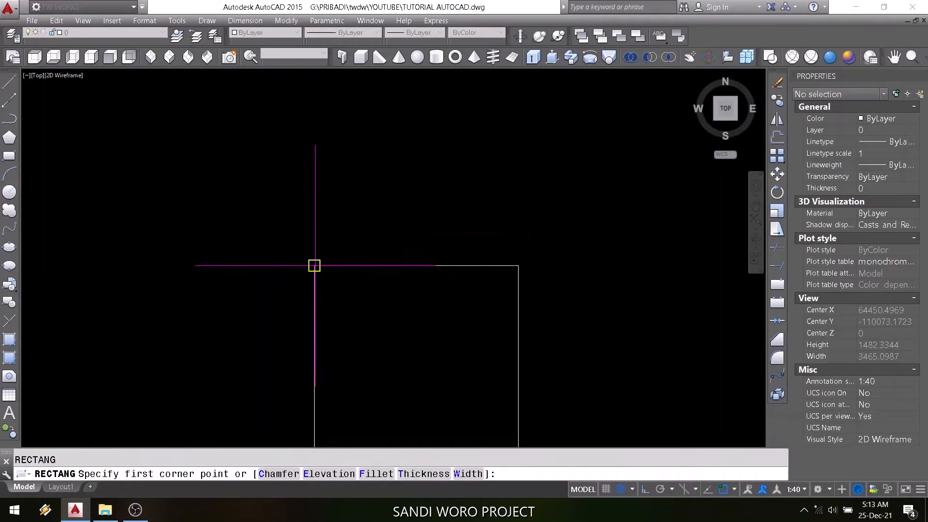
{"action": "left_click", "coordinate": [314, 266]}
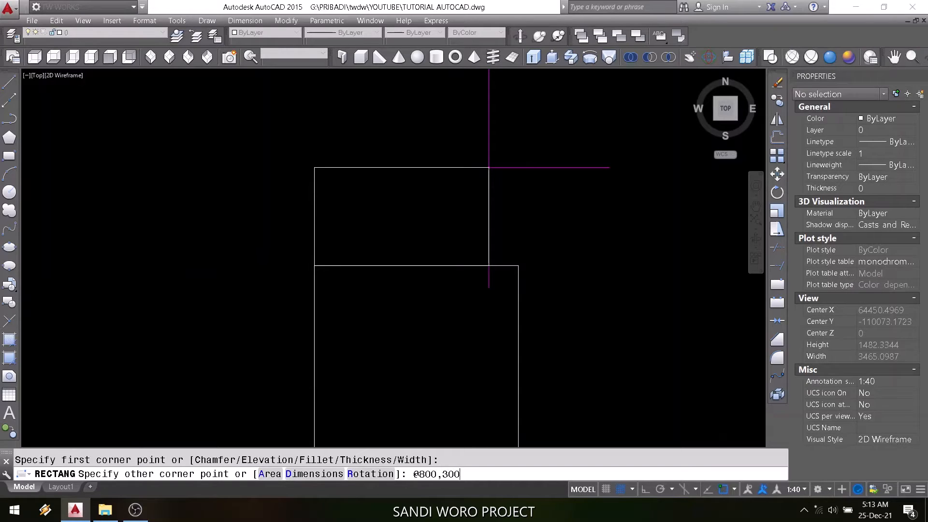
{"action": "key", "text": "Return"}
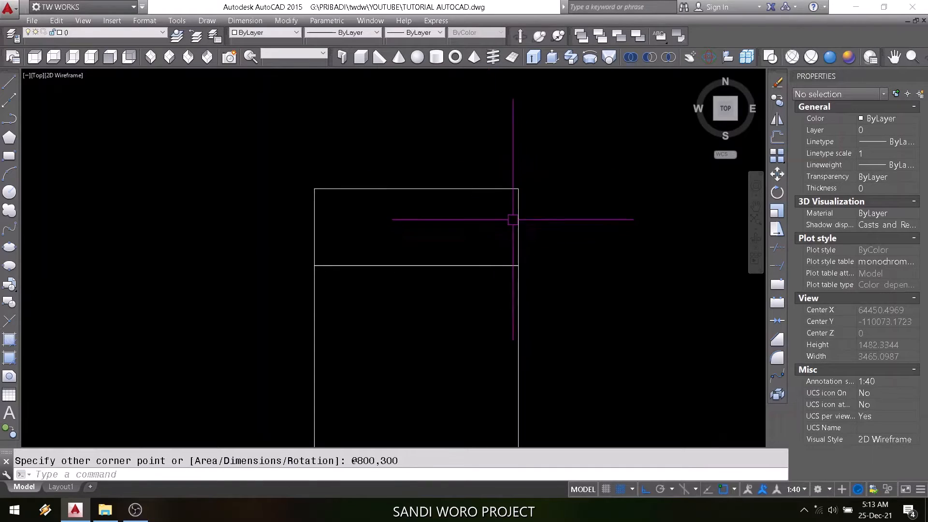
Move the 800 by 300 transom rectangle straight up by 50 to leave a gap above the door rectangle
{"action": "type", "text": "m"}
{"action": "key", "text": "Return"}
{"action": "left_click", "coordinate": [545, 172]}
{"action": "left_click", "coordinate": [504, 202]}
{"action": "key", "text": "Return"}
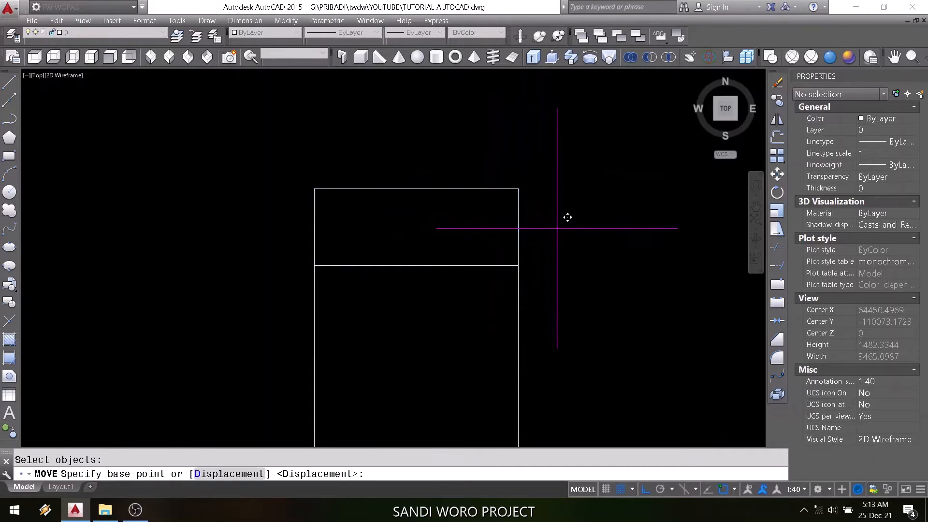
{"action": "left_click", "coordinate": [557, 228]}
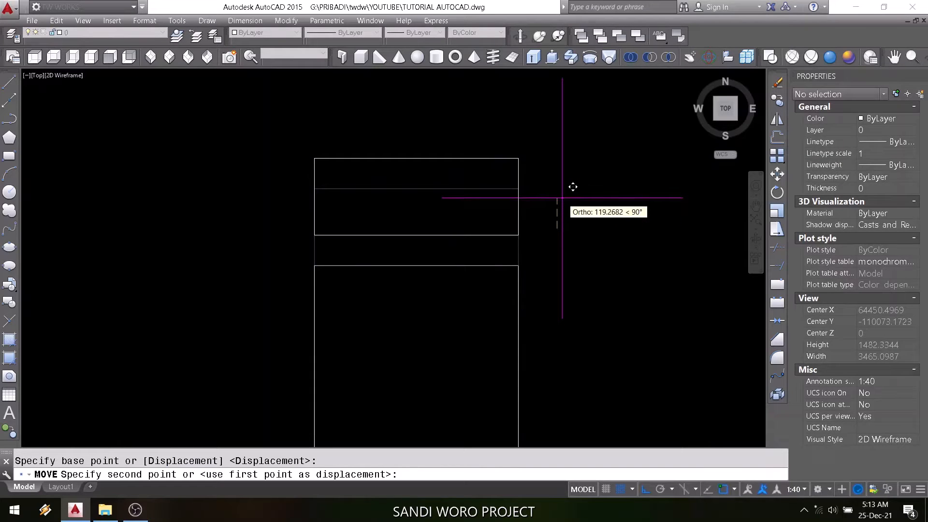
{"action": "type", "text": "50"}
{"action": "key", "text": "Return"}
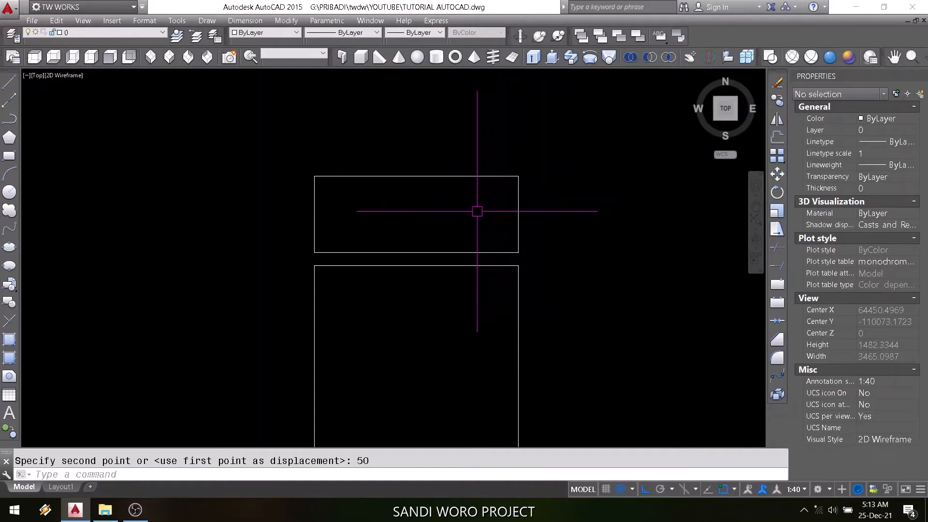
Draw a rectangle enclosing both openings, from the transom's upper-left corner to the door rectangle's lower-right corner
{"action": "type", "text": "rec"}
{"action": "key", "text": "Return"}
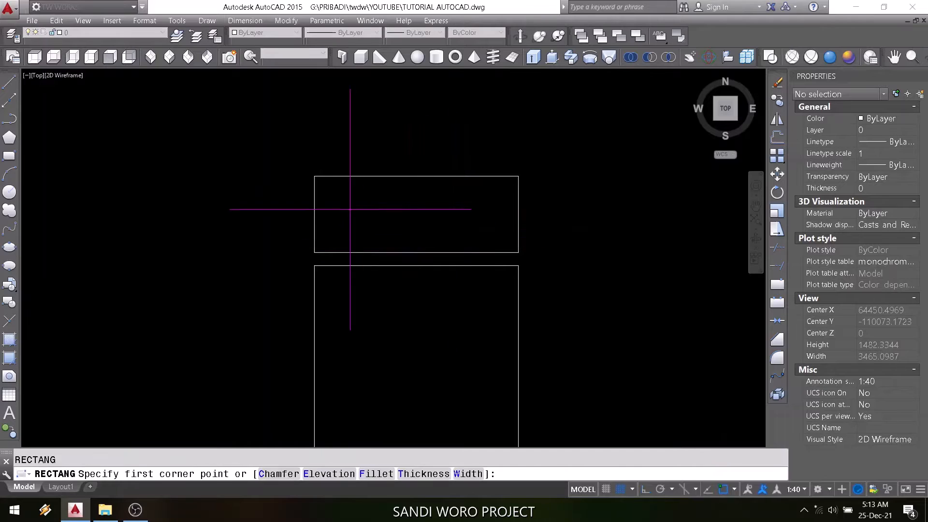
{"action": "left_click", "coordinate": [314, 177]}
{"action": "scroll", "coordinate": [338, 242], "scroll_direction": "down", "scroll_amount": 6}
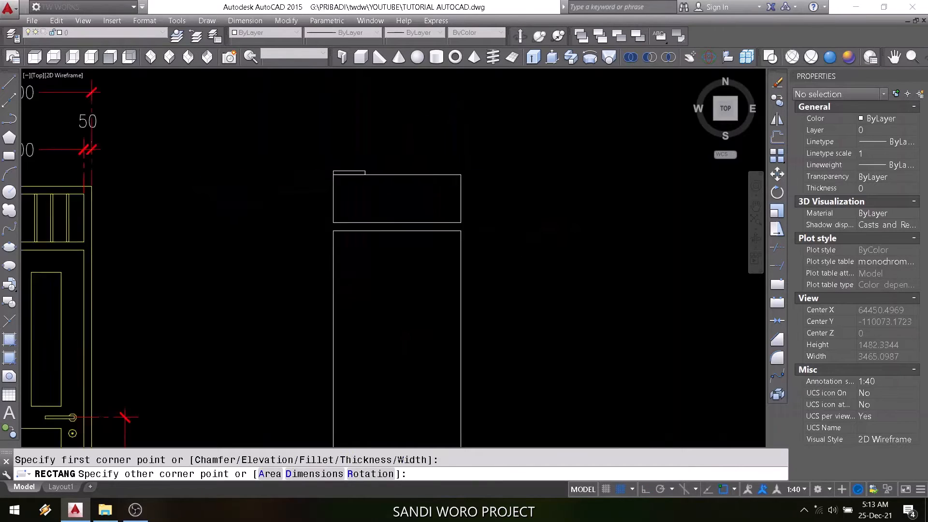
{"action": "scroll", "coordinate": [412, 341], "scroll_direction": "up", "scroll_amount": 4}
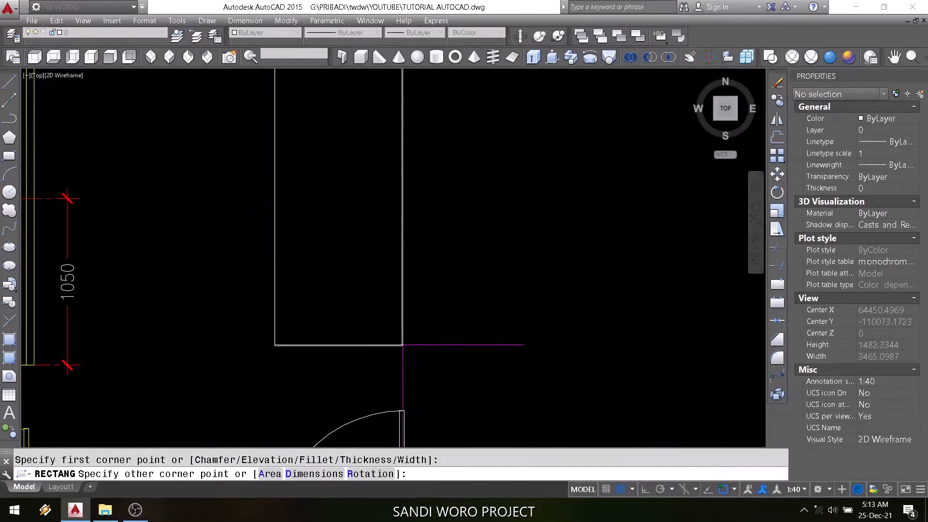
{"action": "left_click", "coordinate": [402, 346]}
{"action": "scroll", "coordinate": [423, 290], "scroll_direction": "down", "scroll_amount": 2}
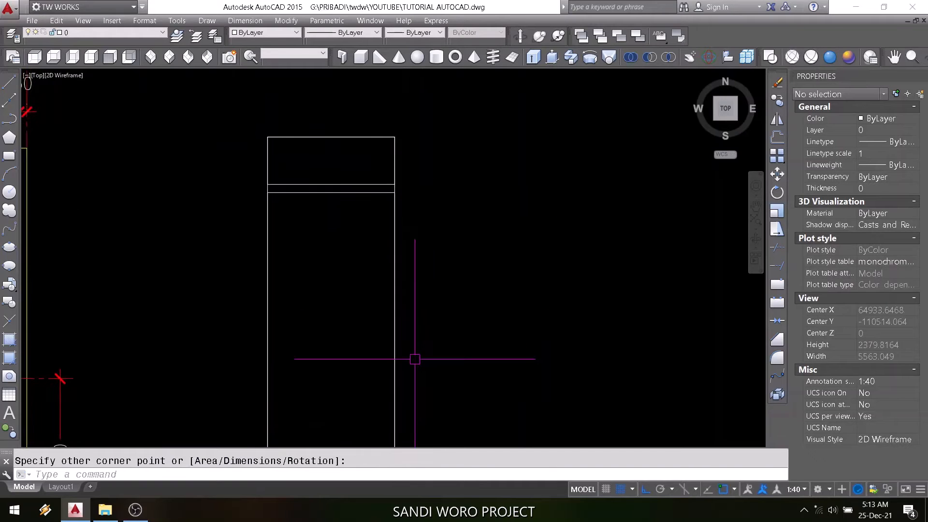
Offset the enclosing rectangle outwards by 50 to form the outer edge of the door frame
{"action": "scroll", "coordinate": [400, 184], "scroll_direction": "up", "scroll_amount": 6}
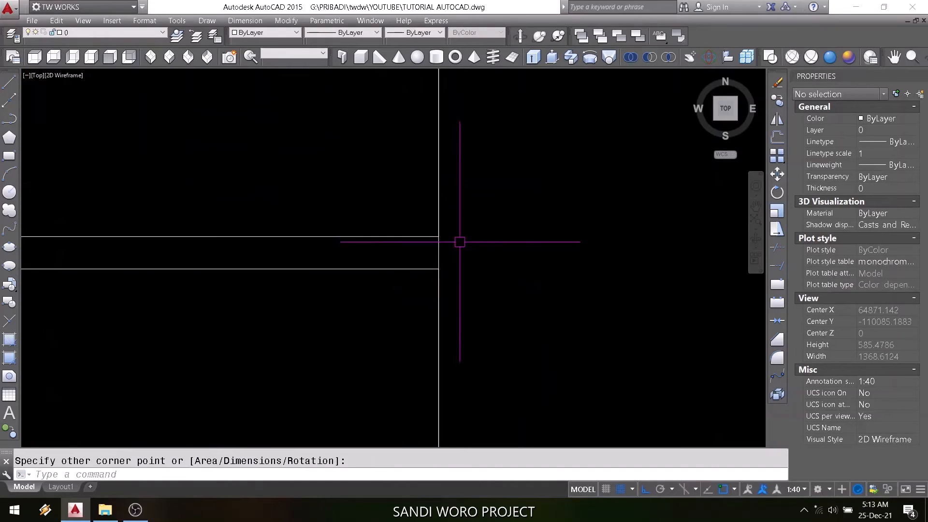
{"action": "type", "text": "0"}
{"action": "key", "text": "Return"}
{"action": "type", "text": "50"}
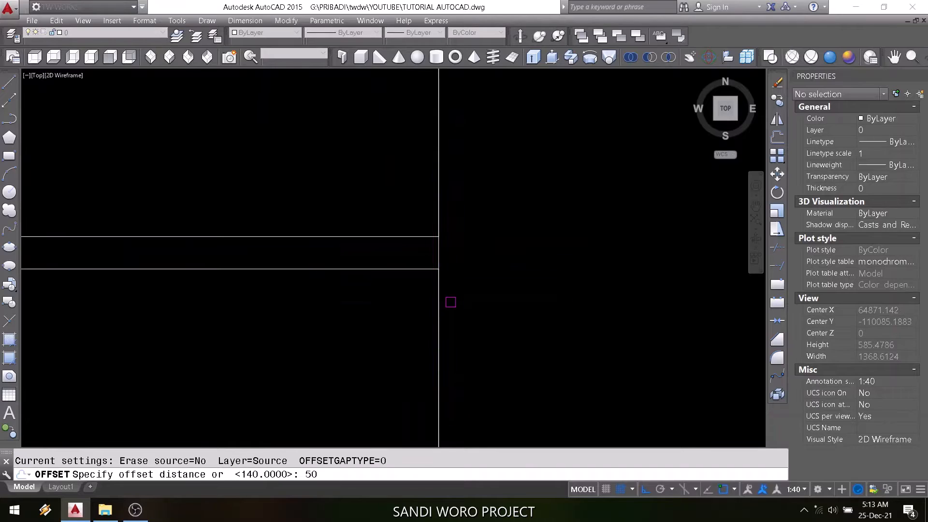
{"action": "key", "text": "Return"}
{"action": "left_click", "coordinate": [439, 253]}
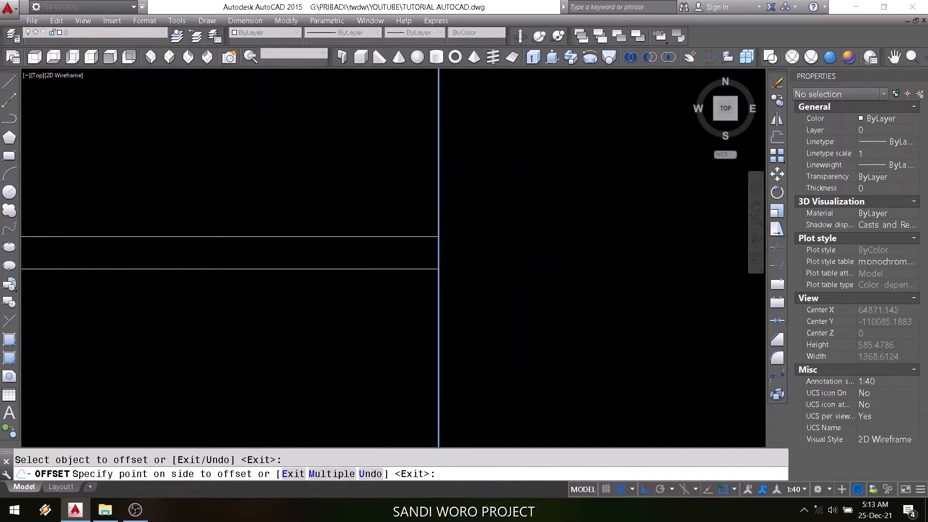
{"action": "left_click", "coordinate": [561, 293]}
{"action": "key", "text": "Return"}
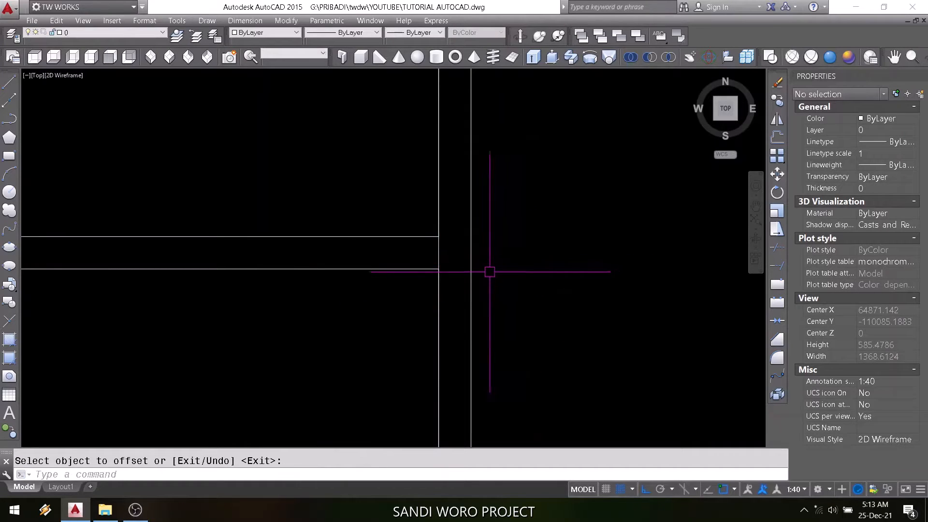
Erase the original enclosing rectangle, keeping the offset frame outline and the two opening rectangles
{"action": "type", "text": "e"}
{"action": "key", "text": "Return"}
{"action": "key", "text": "Return"}
{"action": "scroll", "coordinate": [478, 227], "scroll_direction": "down", "scroll_amount": 8}
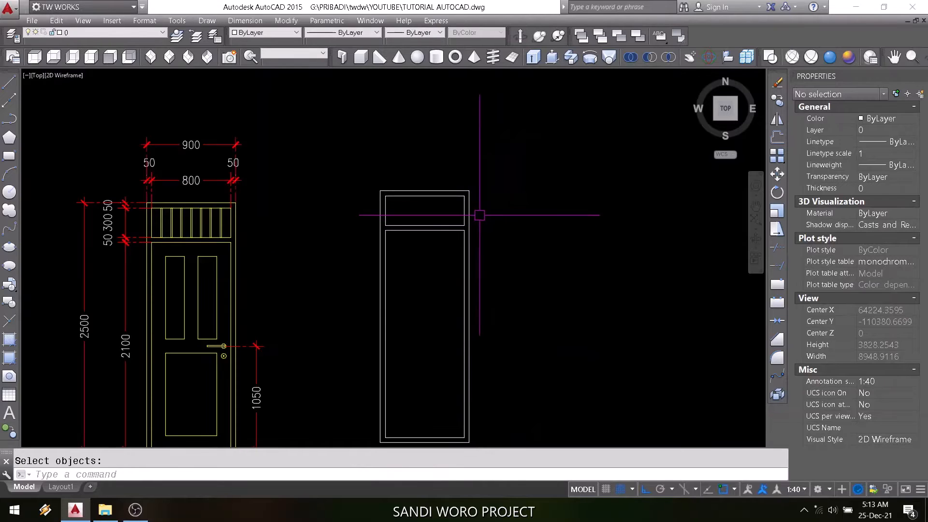
Stretch the frame outline's bottom edge up until it is flush with the bottom edge of the door opening
{"action": "scroll", "coordinate": [428, 301], "scroll_direction": "up", "scroll_amount": 5}
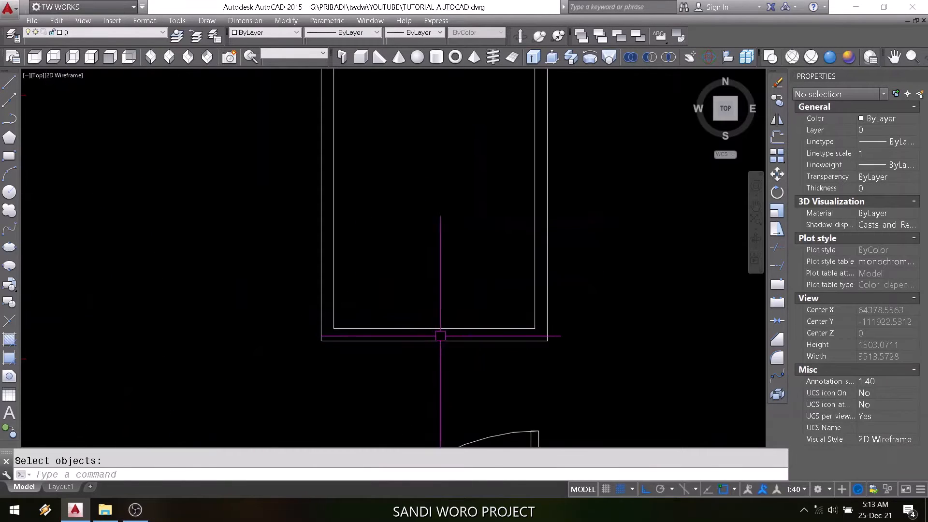
{"action": "left_click", "coordinate": [440, 341]}
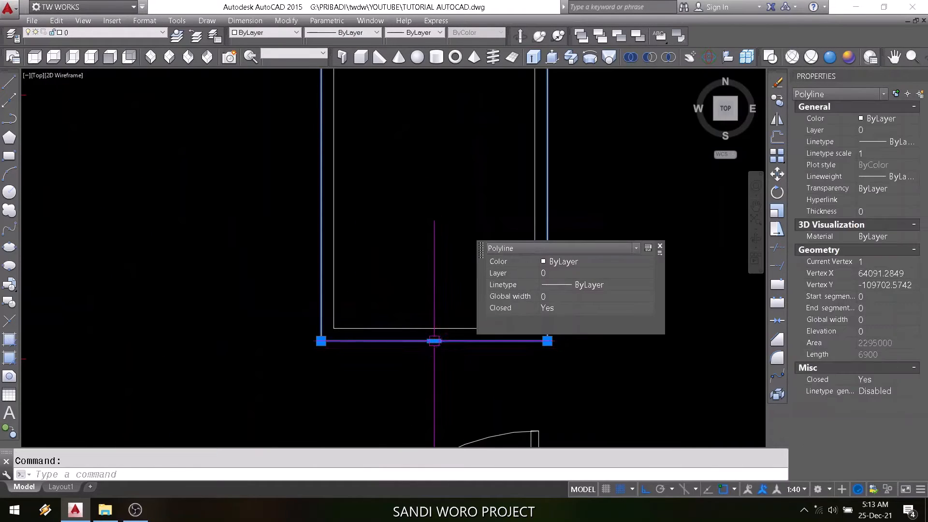
{"action": "left_click", "coordinate": [434, 340]}
{"action": "left_click", "coordinate": [435, 330]}
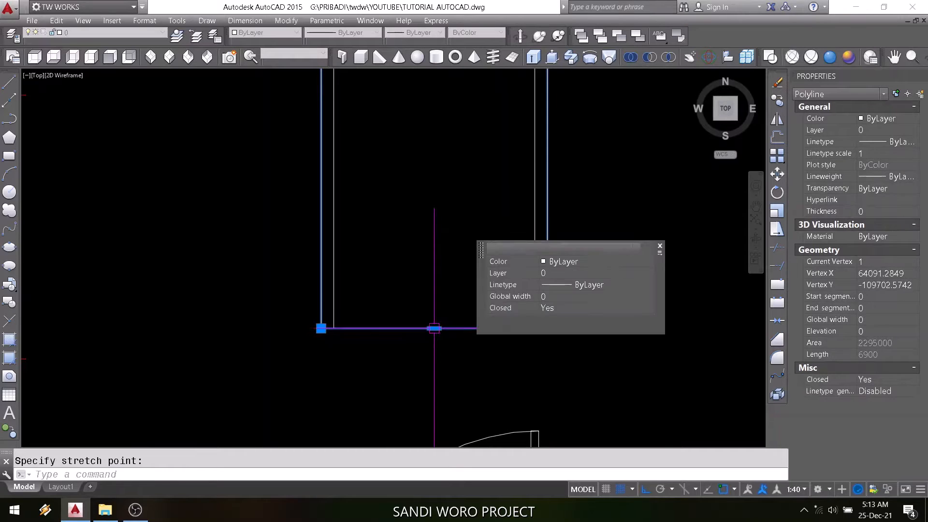
{"action": "key", "text": "Escape"}
{"action": "scroll", "coordinate": [438, 349], "scroll_direction": "down", "scroll_amount": 5}
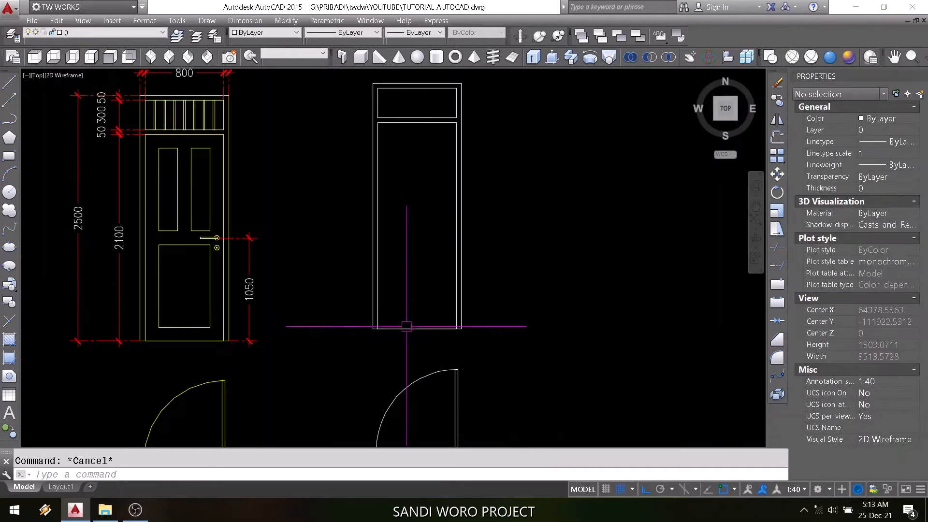
Draw a 15 by 300 slat rectangle starting from a free point inside the transom opening
{"action": "middle_click_drag", "start_coordinate": [422, 221], "coordinate": [411, 322]}
{"action": "scroll", "coordinate": [396, 228], "scroll_direction": "up", "scroll_amount": 4}
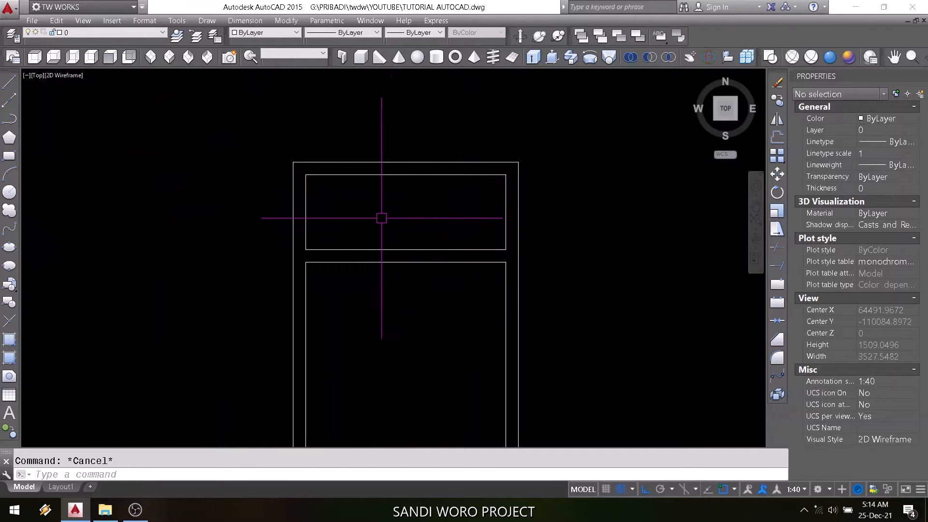
{"action": "scroll", "coordinate": [391, 201], "scroll_direction": "up", "scroll_amount": 2}
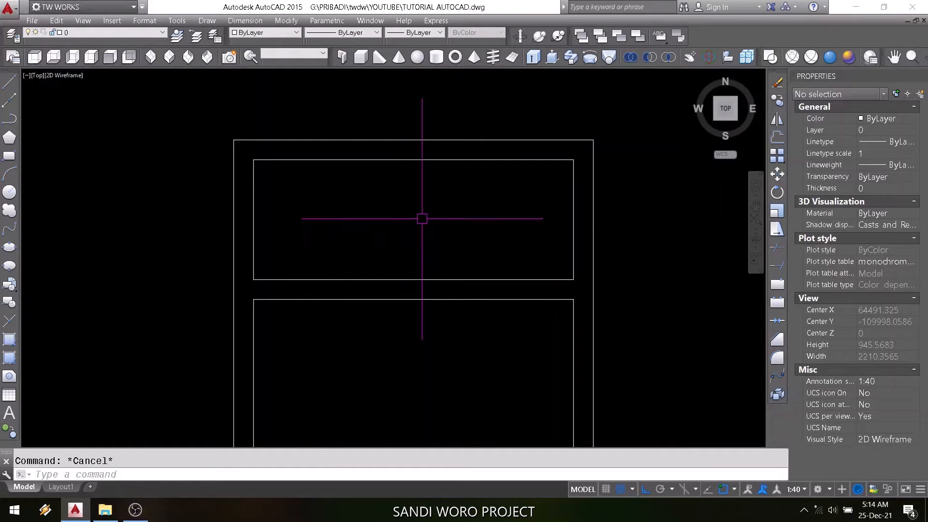
{"action": "key", "text": "Return"}
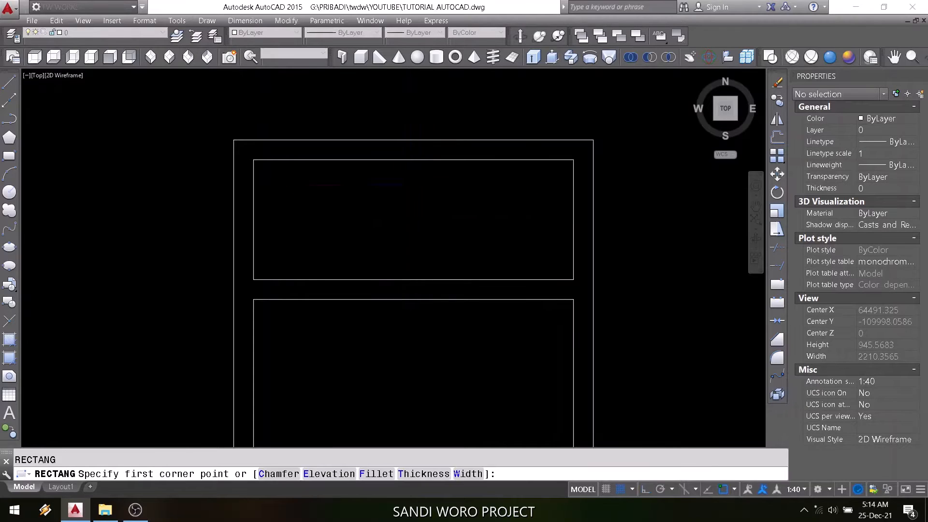
{"action": "left_click", "coordinate": [409, 184]}
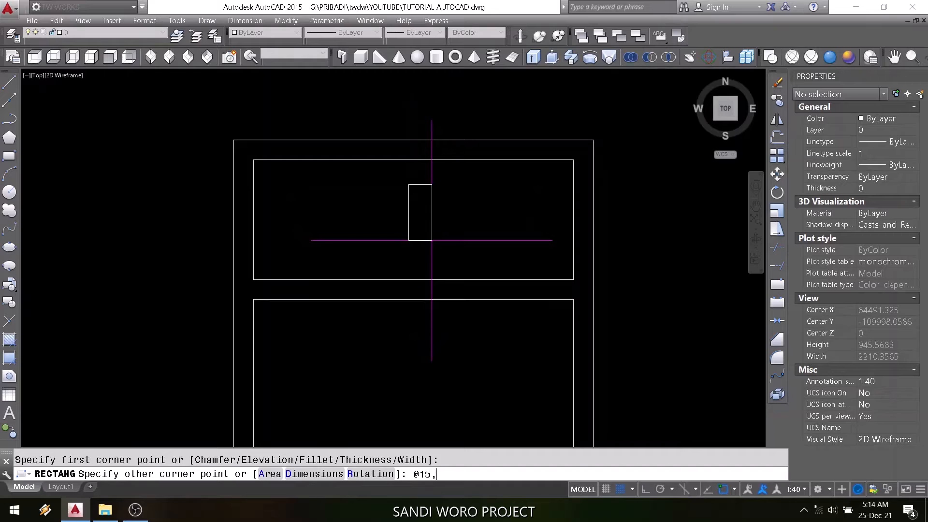
{"action": "key", "text": "Return"}
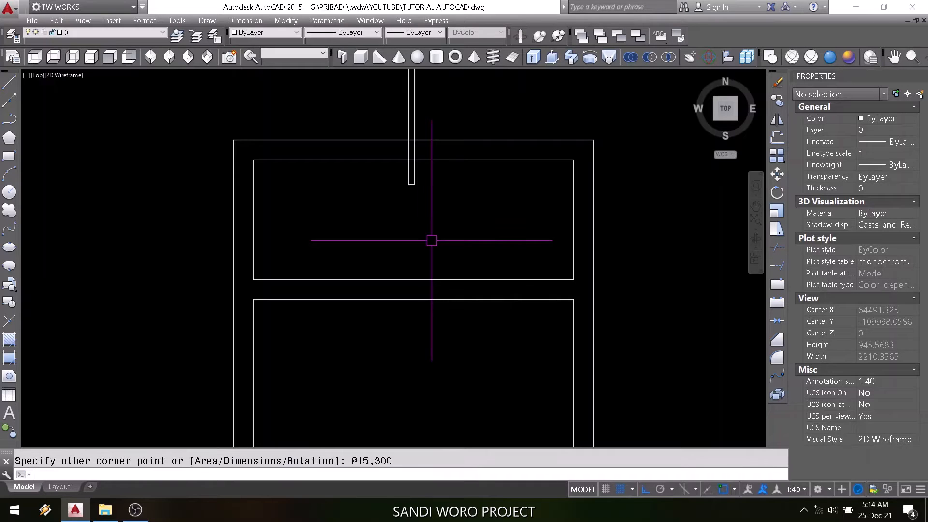
Move the slat by the midpoint of its bottom edge onto the midpoint of the transom opening's bottom edge
{"action": "type", "text": "m"}
{"action": "key", "text": "Return"}
{"action": "left_click", "coordinate": [417, 183]}
{"action": "scroll", "coordinate": [416, 183], "scroll_direction": "up", "scroll_amount": 4}
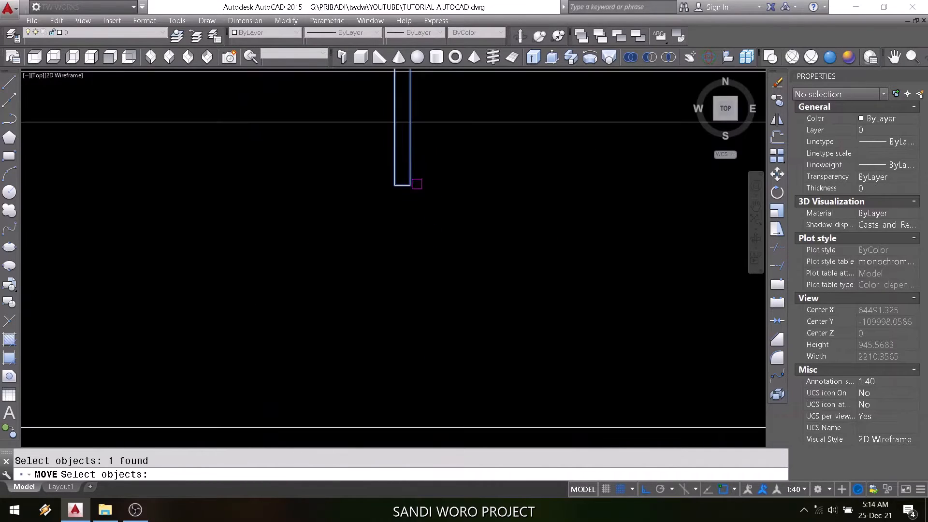
{"action": "key", "text": "Return"}
{"action": "left_click", "coordinate": [411, 172]}
{"action": "scroll", "coordinate": [413, 218], "scroll_direction": "down", "scroll_amount": 4}
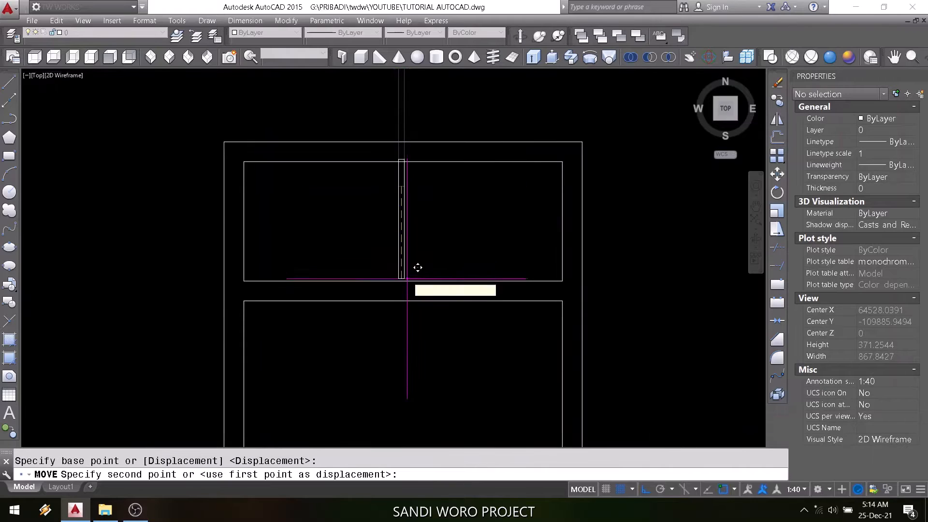
{"action": "left_click", "coordinate": [412, 280]}
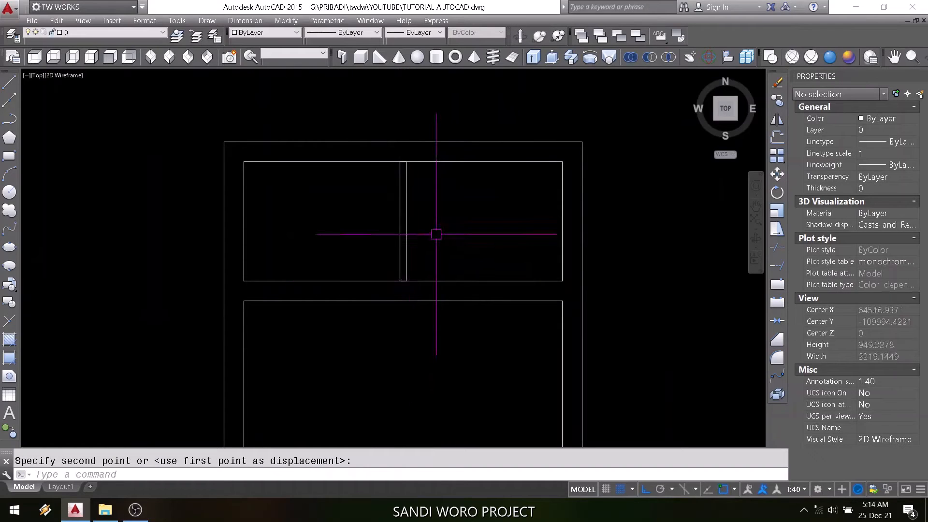
Copy the centre slat horizontally to the right at distances of 100, 200 and 300
{"action": "type", "text": "CO"}
{"action": "type", "text": "P"}
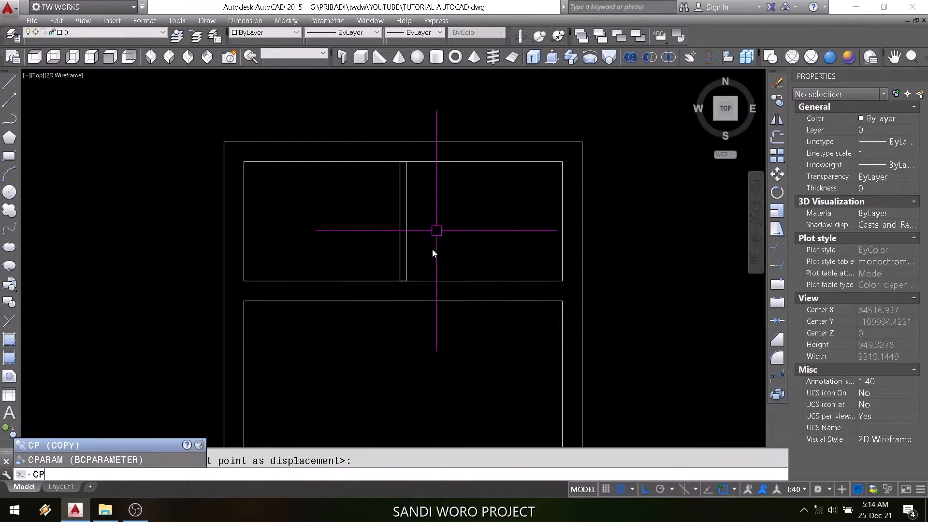
{"action": "key", "text": "Return"}
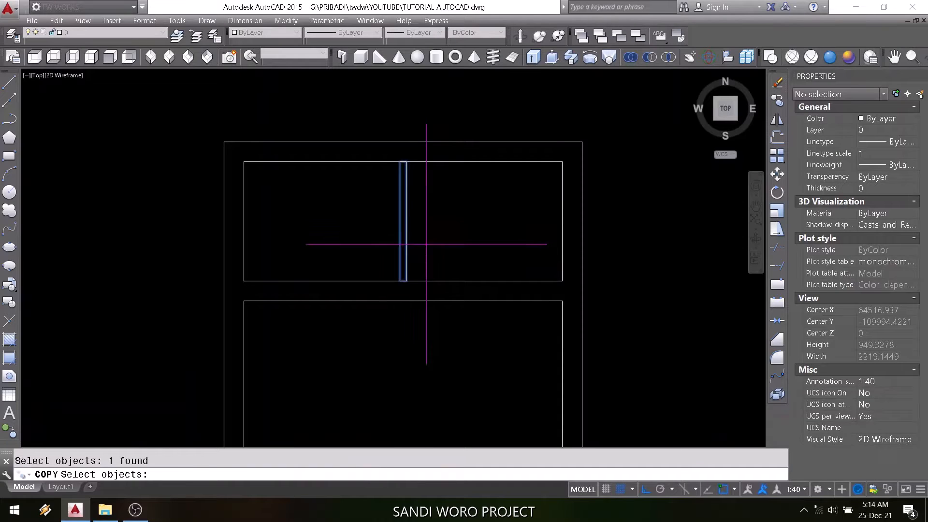
{"action": "key", "text": "Return"}
{"action": "left_click", "coordinate": [429, 236]}
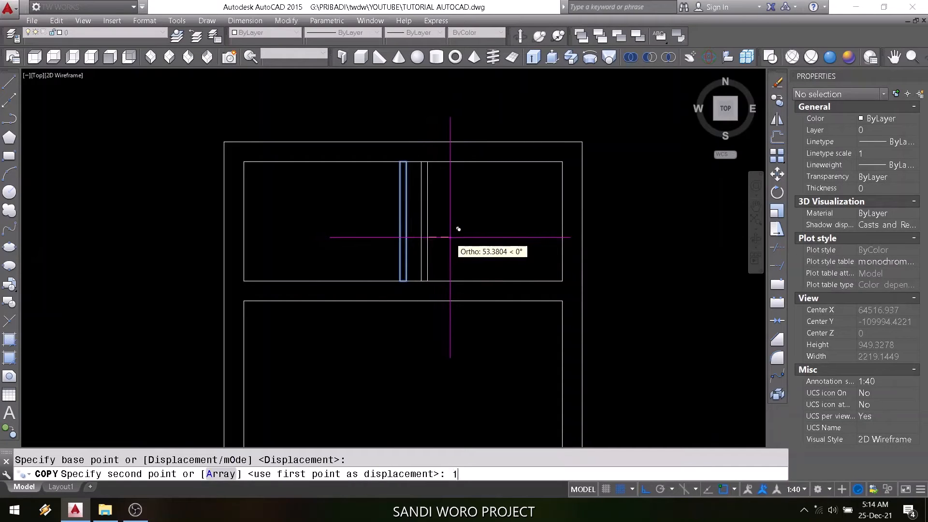
{"action": "type", "text": "100"}
{"action": "key", "text": "Return"}
{"action": "type", "text": "2"}
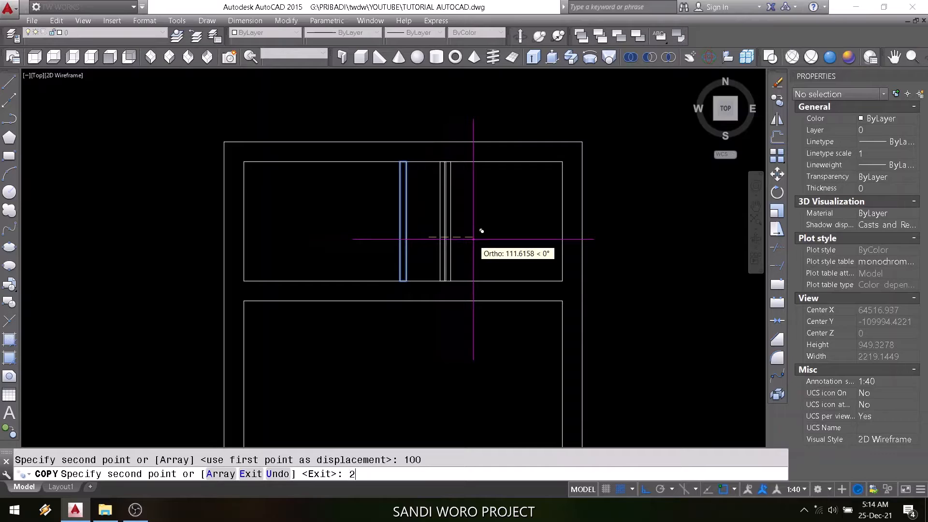
{"action": "type", "text": "00"}
{"action": "key", "text": "Return"}
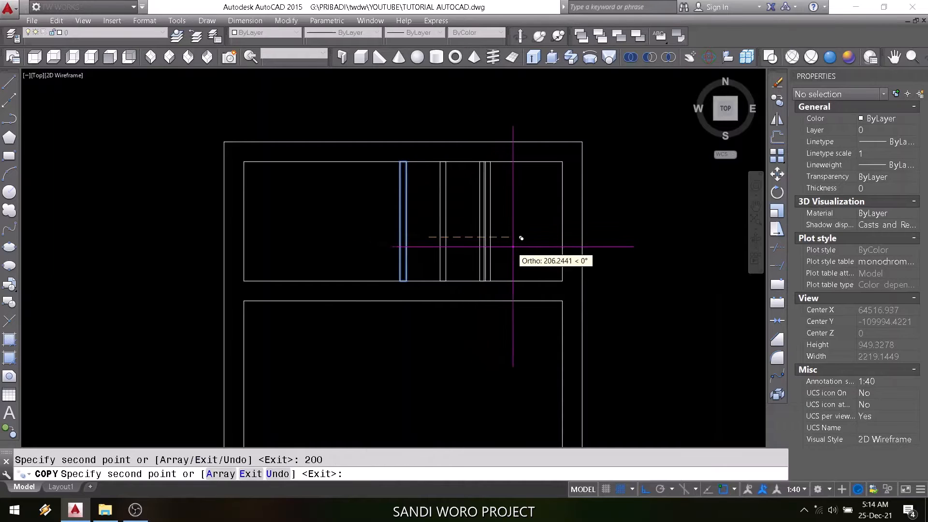
{"action": "type", "text": "300"}
{"action": "key", "text": "Return"}
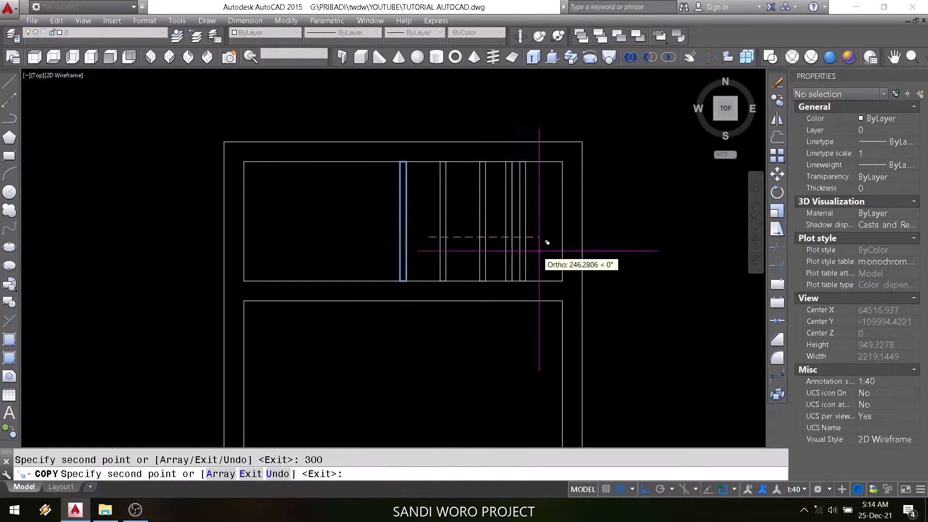
Mirror the three slats right of the centre slat about the opening's vertical centre line, keeping the originals
{"action": "key", "text": "Return"}
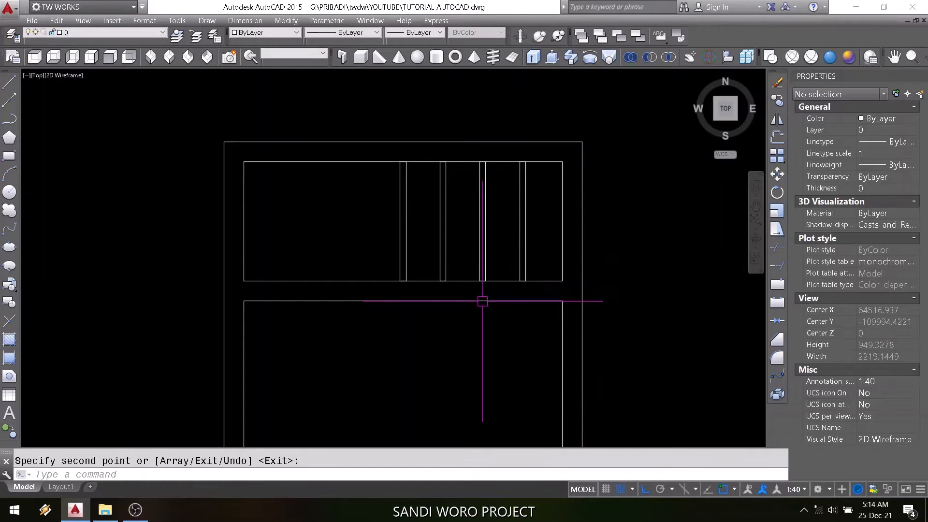
{"action": "type", "text": "mi"}
{"action": "key", "text": "Return"}
{"action": "left_click", "coordinate": [537, 237]}
{"action": "left_click", "coordinate": [433, 257]}
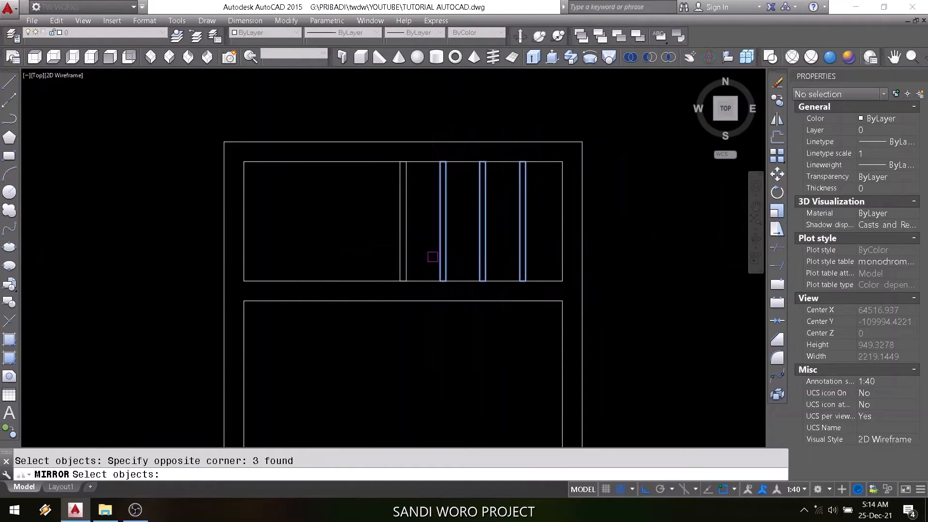
{"action": "key", "text": "Return"}
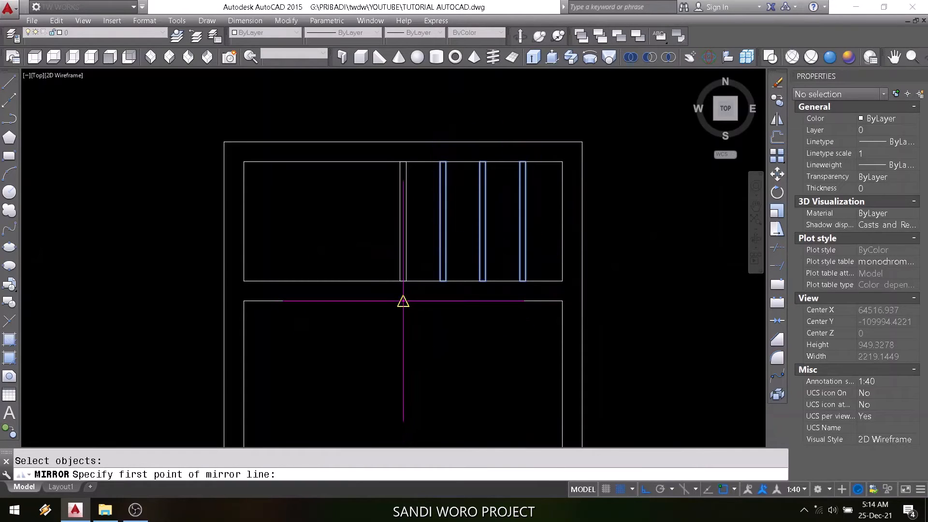
{"action": "left_click", "coordinate": [403, 301]}
{"action": "left_click", "coordinate": [402, 379]}
{"action": "key", "text": "Return"}
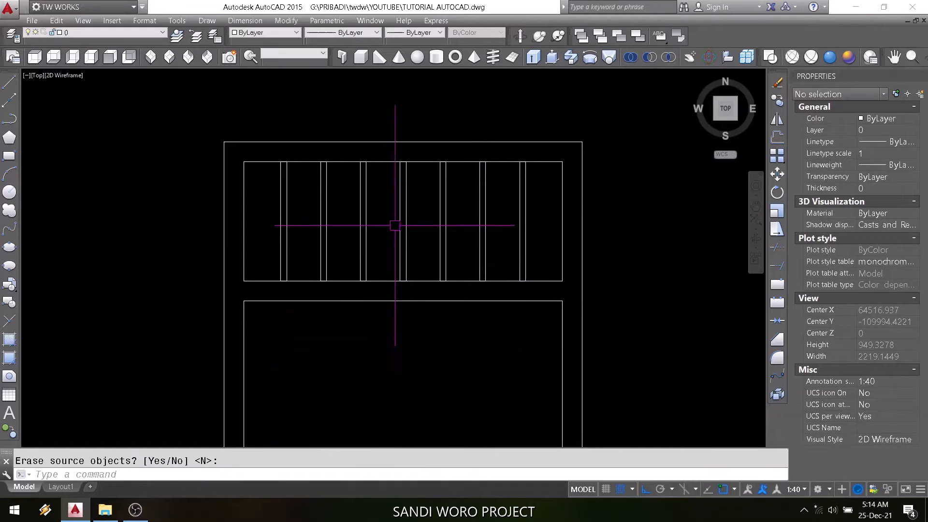
Offset the door opening rectangle below the transom inward by 140
{"action": "scroll", "coordinate": [412, 168], "scroll_direction": "down", "scroll_amount": 4}
{"action": "scroll", "coordinate": [423, 294], "scroll_direction": "up", "scroll_amount": 2}
{"action": "middle_click_drag", "start_coordinate": [398, 191], "coordinate": [360, 280]}
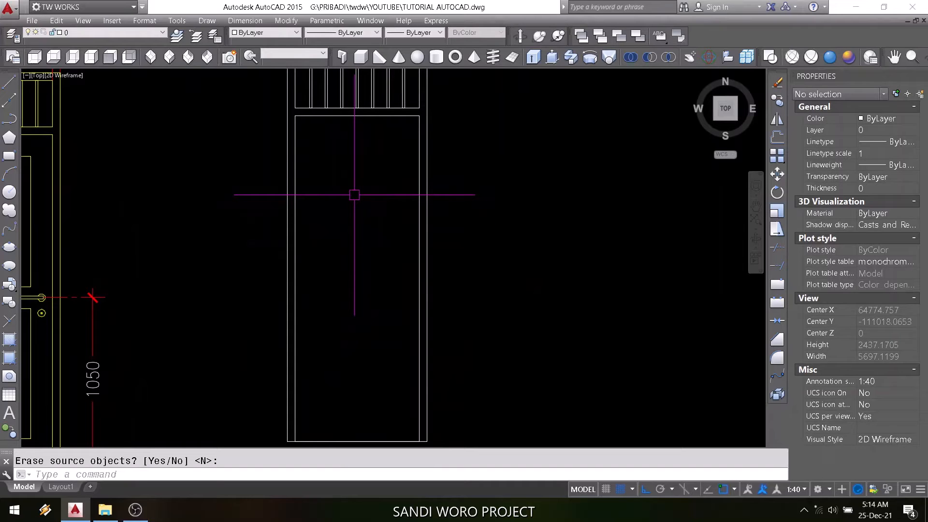
{"action": "type", "text": "O"}
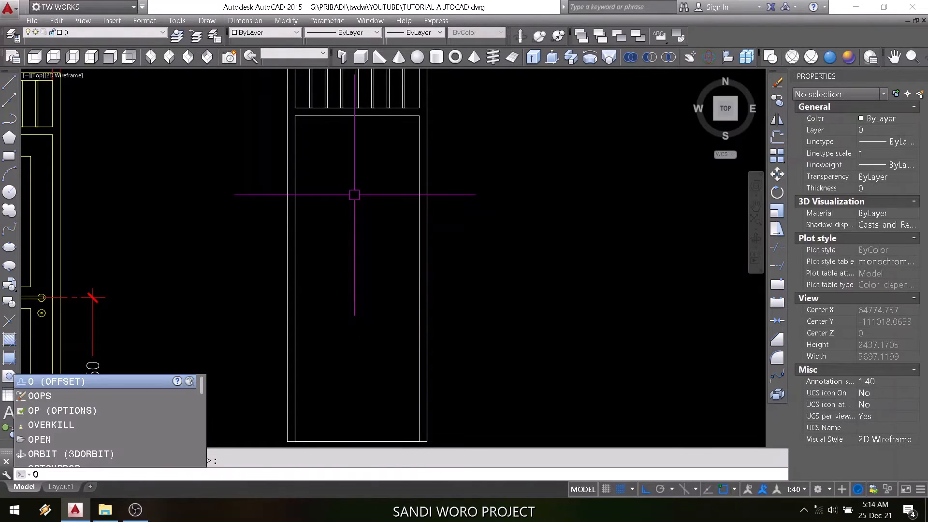
{"action": "key", "text": "Return"}
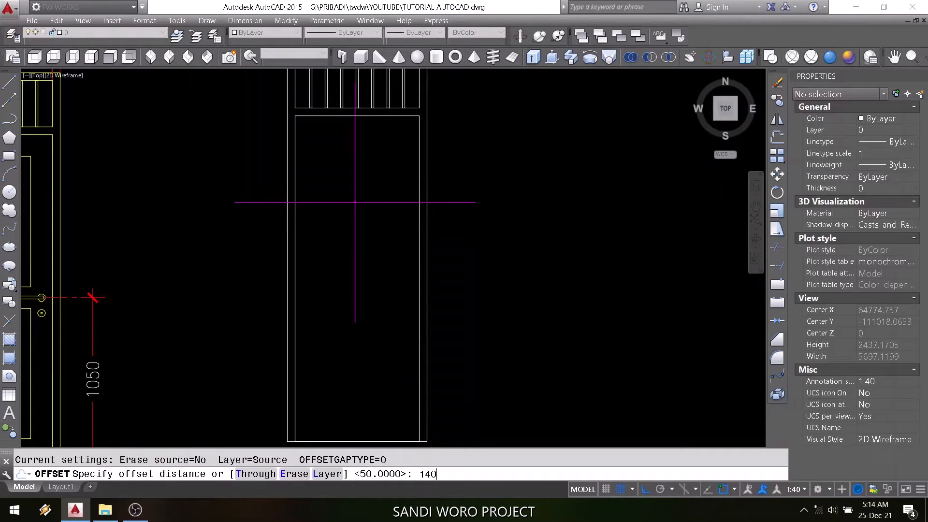
{"action": "key", "text": "Return"}
{"action": "left_click", "coordinate": [295, 128]}
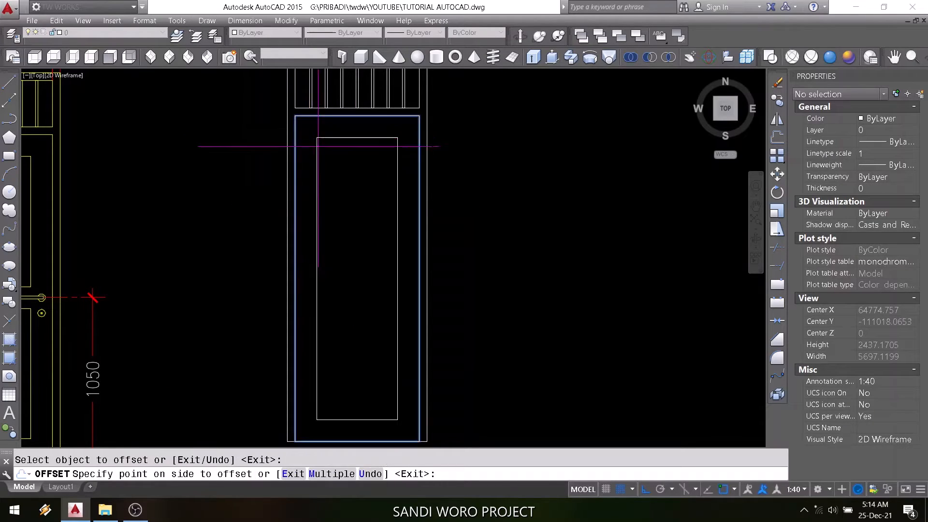
{"action": "left_click", "coordinate": [336, 165]}
{"action": "key", "text": "Return"}
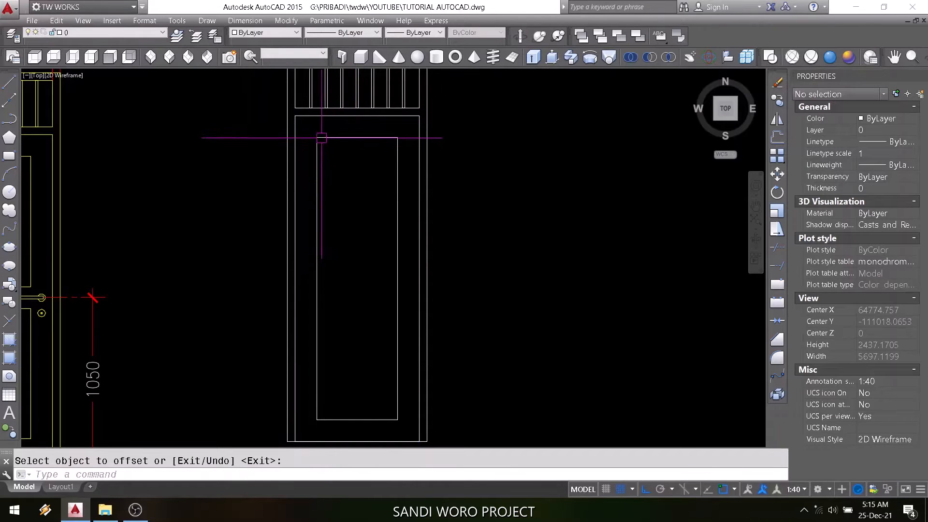
Stretch the inner panel rectangle's top edge straight down to the midpoint of its own side
{"action": "scroll", "coordinate": [308, 138], "scroll_direction": "up", "scroll_amount": 3}
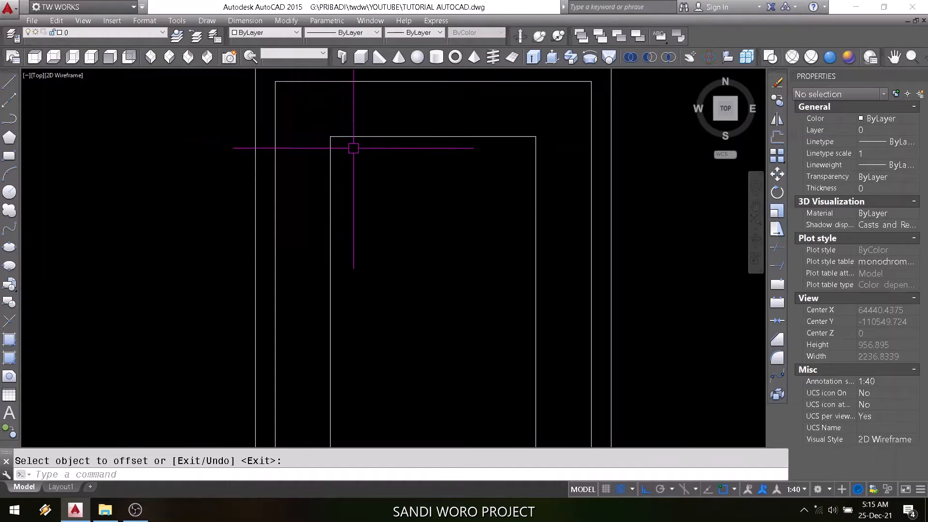
{"action": "scroll", "coordinate": [355, 147], "scroll_direction": "down", "scroll_amount": 4}
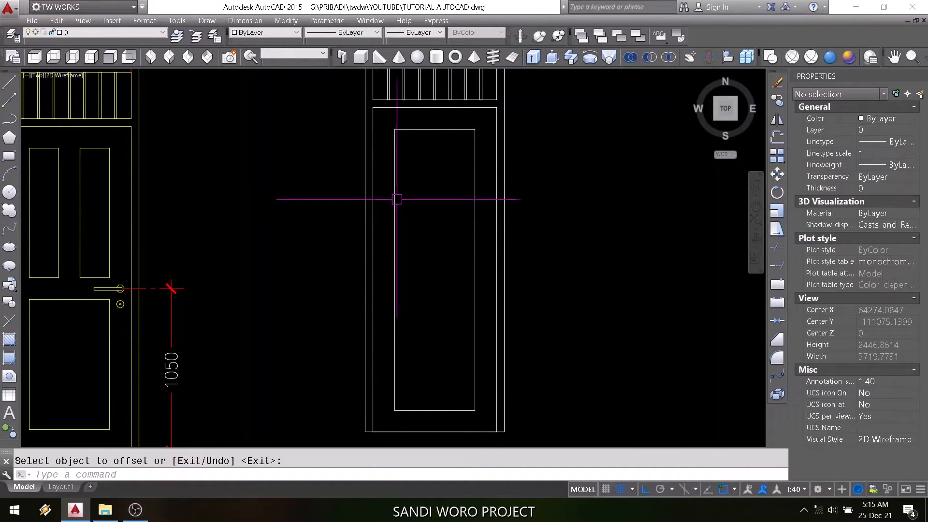
{"action": "type", "text": "s"}
{"action": "key", "text": "Return"}
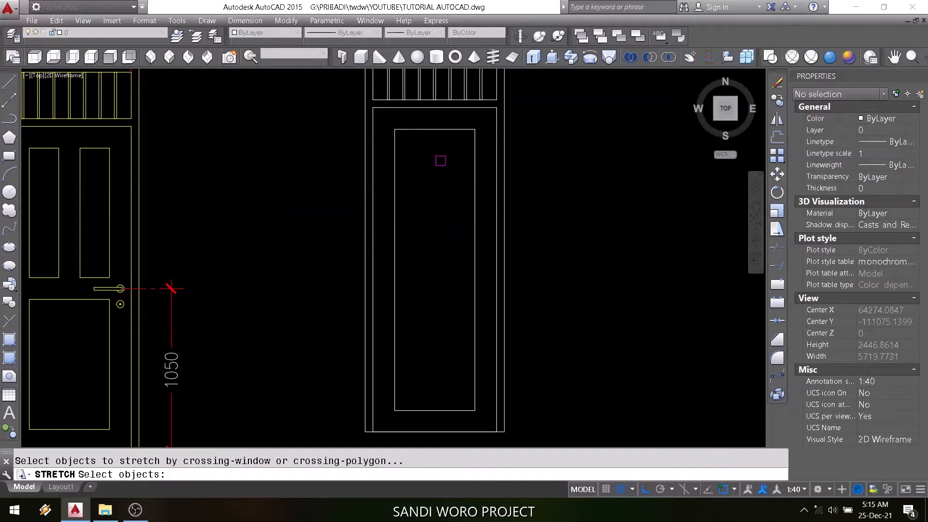
{"action": "left_click", "coordinate": [481, 122]}
{"action": "left_click", "coordinate": [387, 164]}
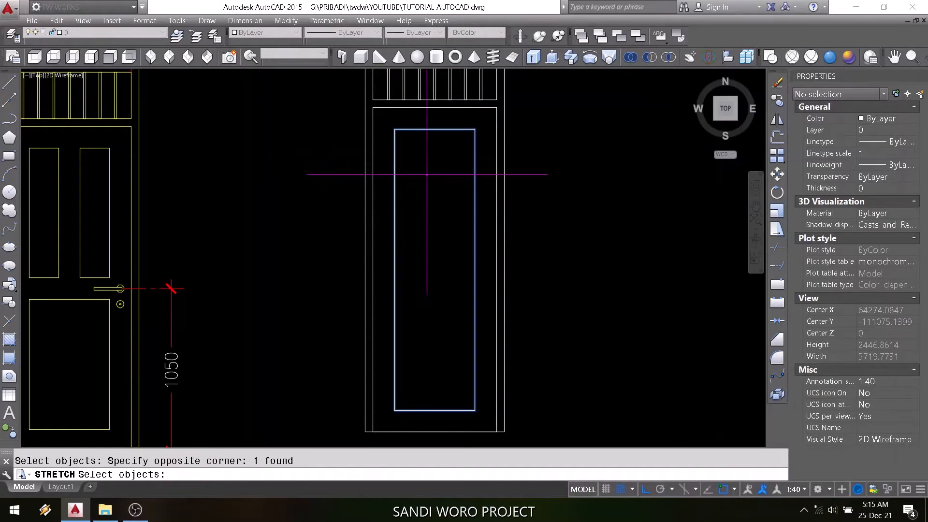
{"action": "key", "text": "Return"}
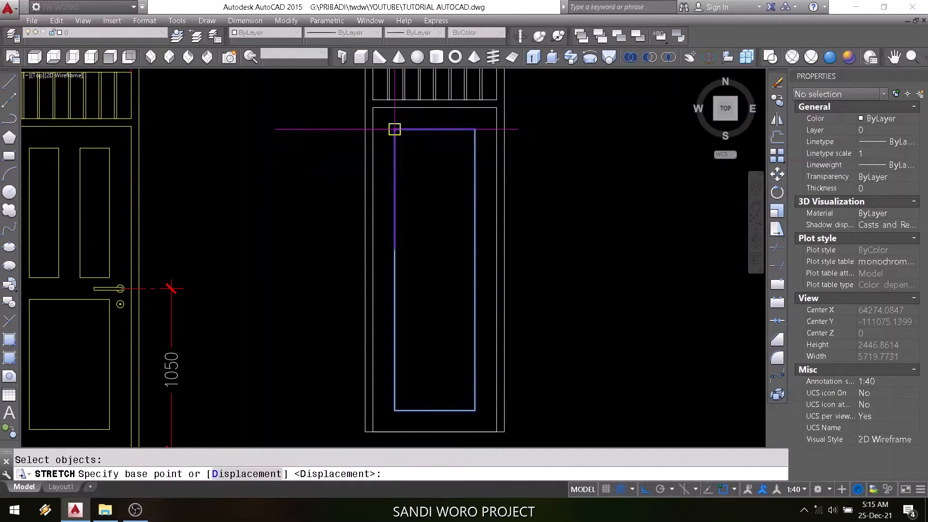
{"action": "left_click", "coordinate": [394, 130]}
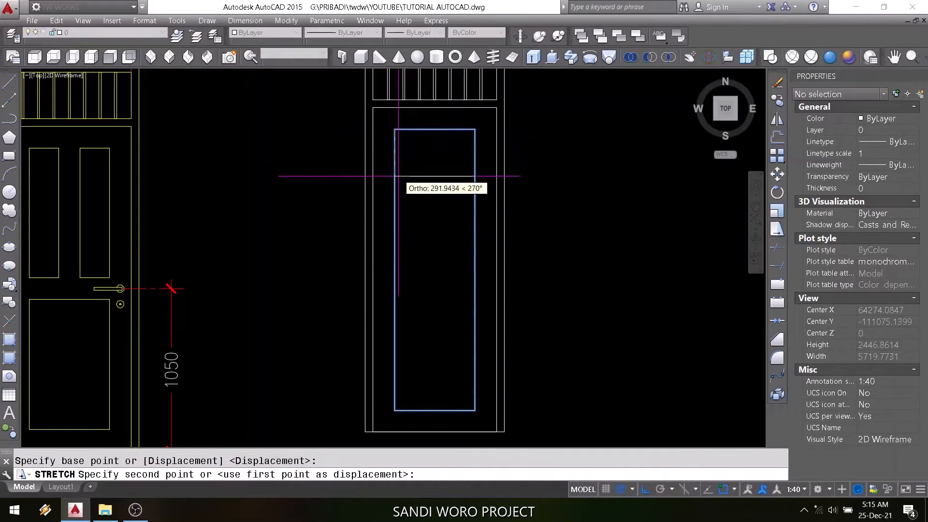
{"action": "left_click", "coordinate": [395, 281]}
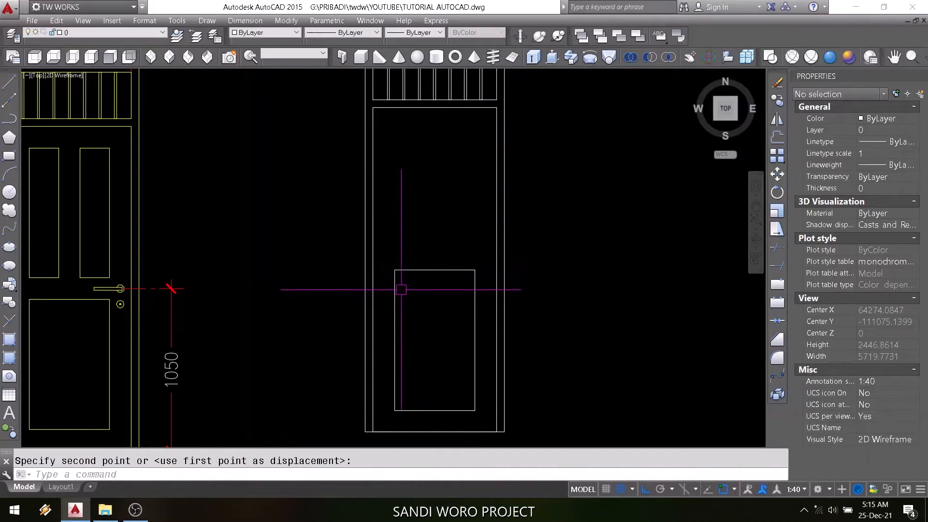
Try to stretch the inner panel's top edge down by 70 from its upper-left corner
{"action": "scroll", "coordinate": [431, 287], "scroll_direction": "up", "scroll_amount": 2}
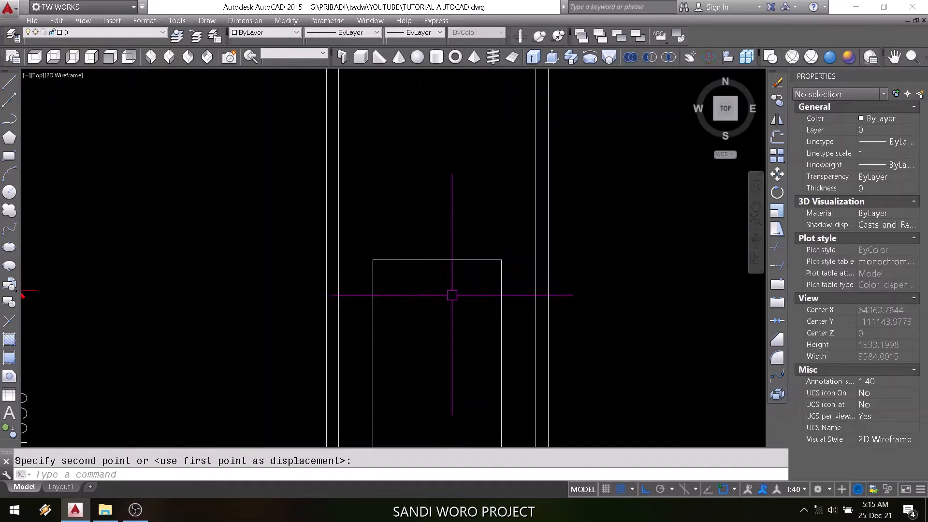
{"action": "key", "text": "Return"}
{"action": "left_click", "coordinate": [509, 248]}
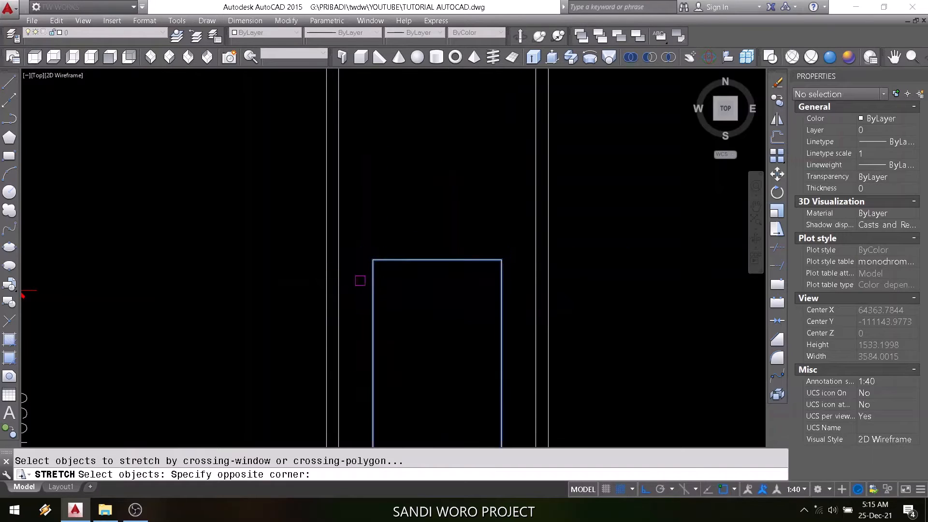
{"action": "left_click", "coordinate": [377, 275]}
{"action": "key", "text": "Return"}
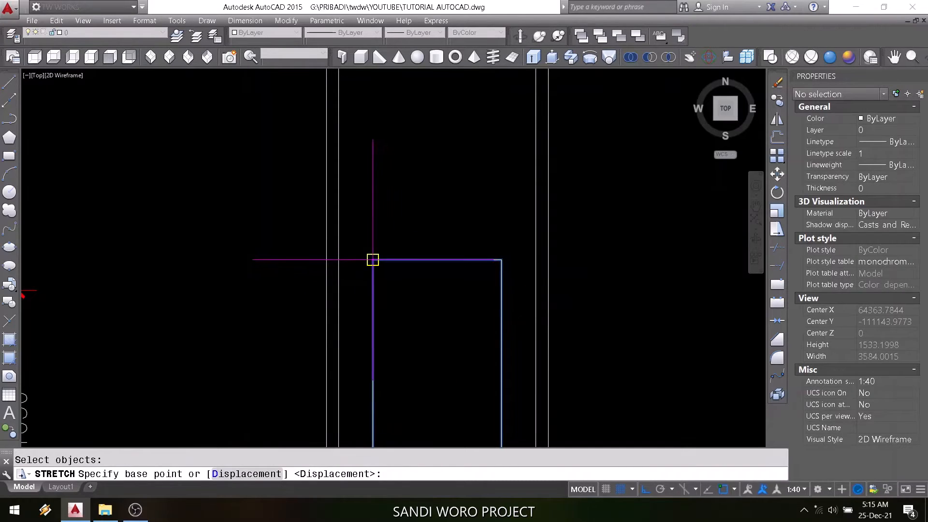
{"action": "left_click", "coordinate": [373, 260]}
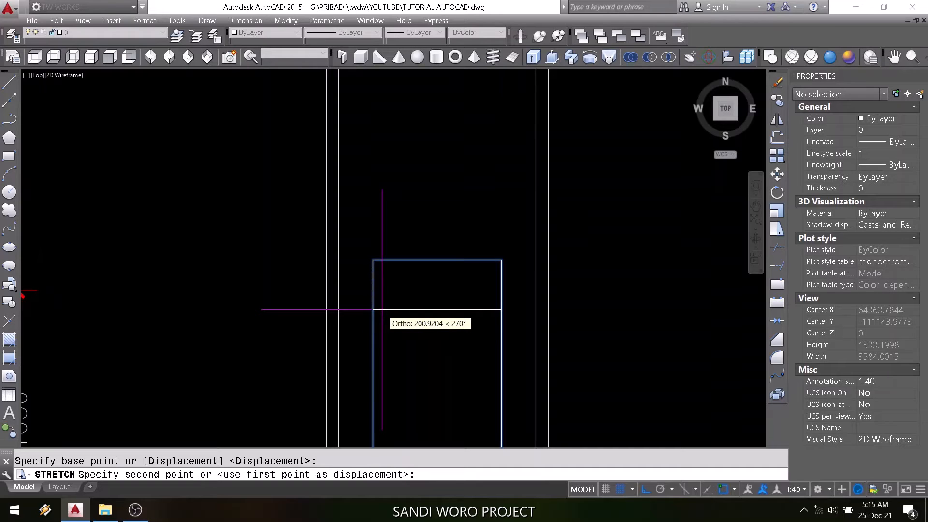
{"action": "type", "text": "70"}
{"action": "key", "text": "Return"}
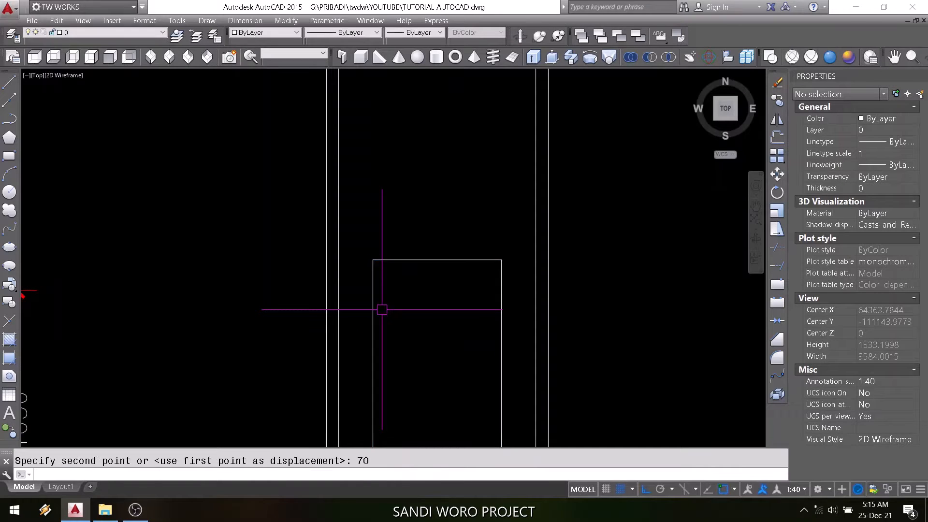
{"action": "scroll", "coordinate": [381, 311], "scroll_direction": "down", "scroll_amount": 3}
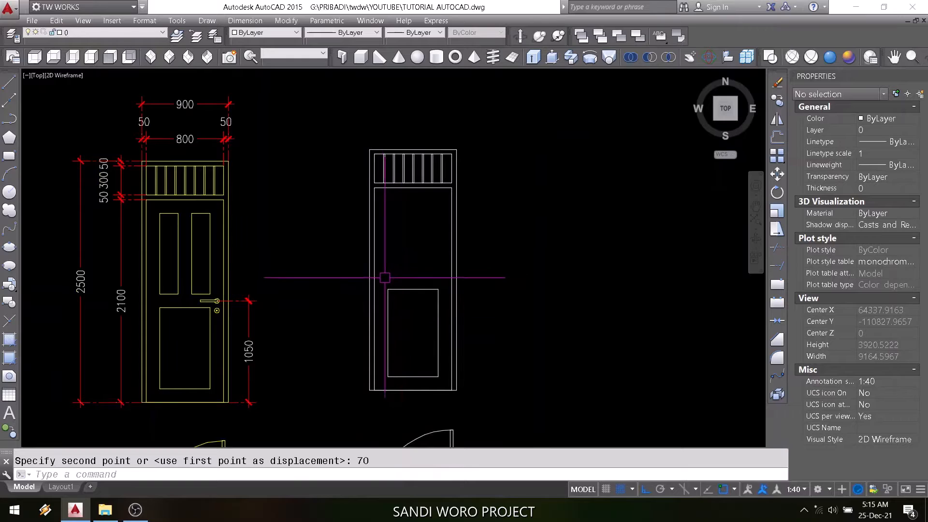
{"action": "type", "text": "l"}
{"action": "key", "text": "Return"}
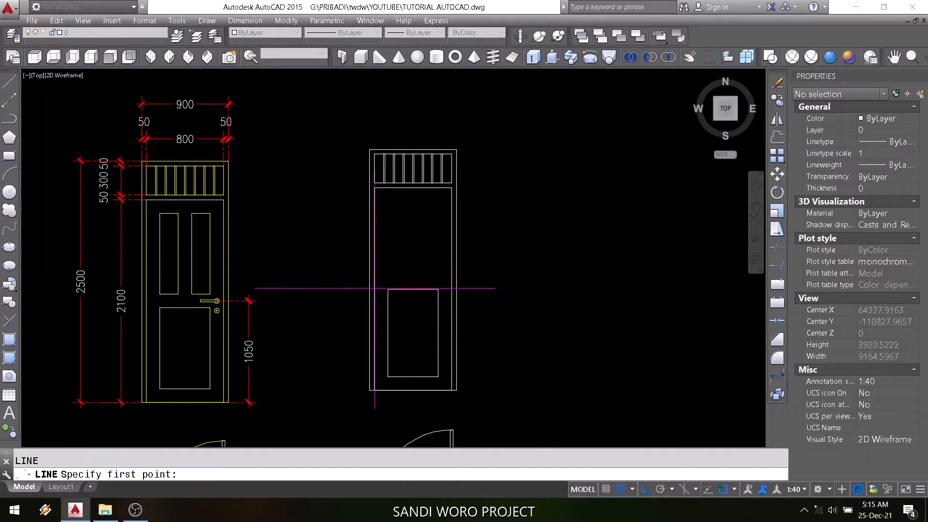
{"action": "scroll", "coordinate": [374, 289], "scroll_direction": "up", "scroll_amount": 4}
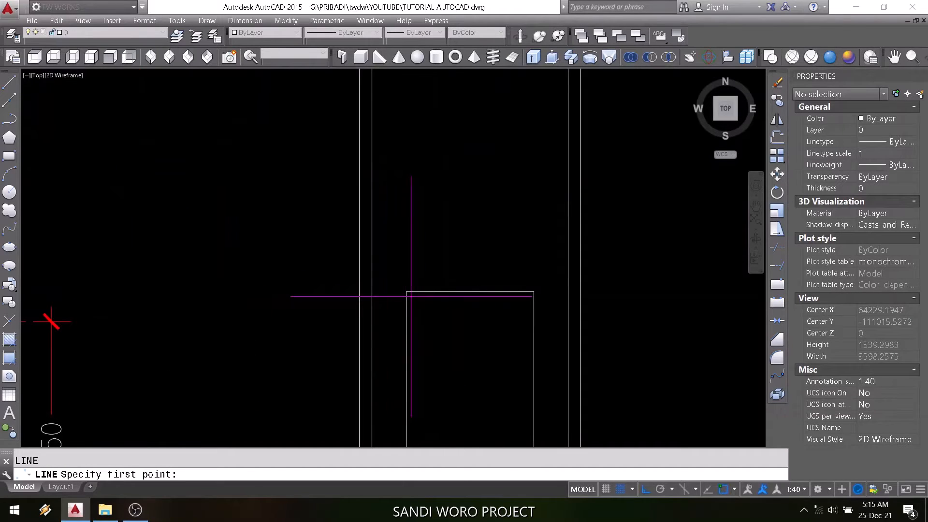
{"action": "key", "text": "Escape"}
Stretch the top edge of the lower door panel straight down by 70 from a free base point
{"action": "middle_click_drag", "start_coordinate": [456, 321], "coordinate": [415, 289]}
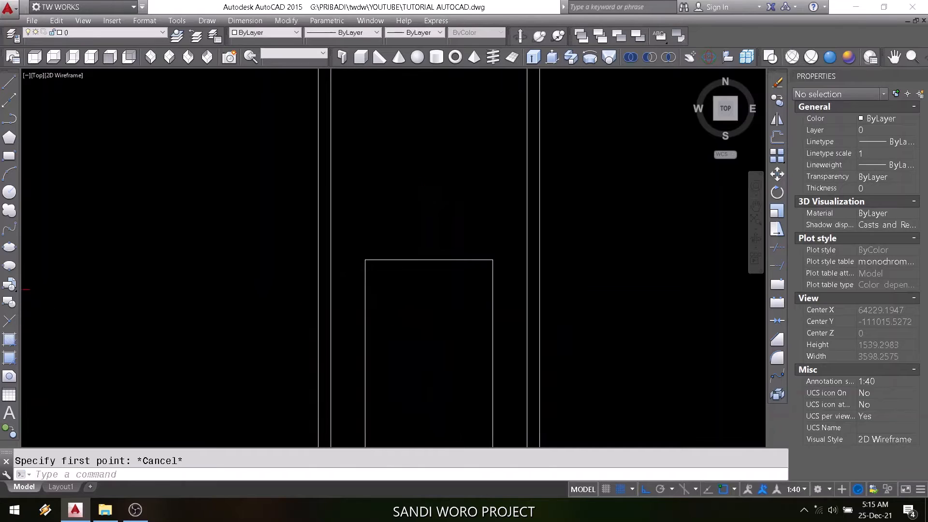
{"action": "type", "text": "s"}
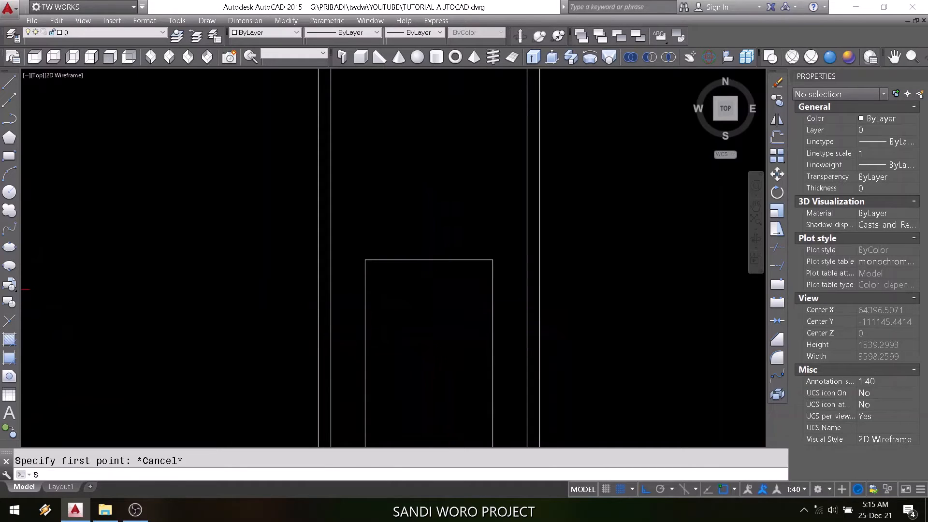
{"action": "key", "text": "Return"}
{"action": "left_click", "coordinate": [512, 245]}
{"action": "left_click", "coordinate": [348, 301]}
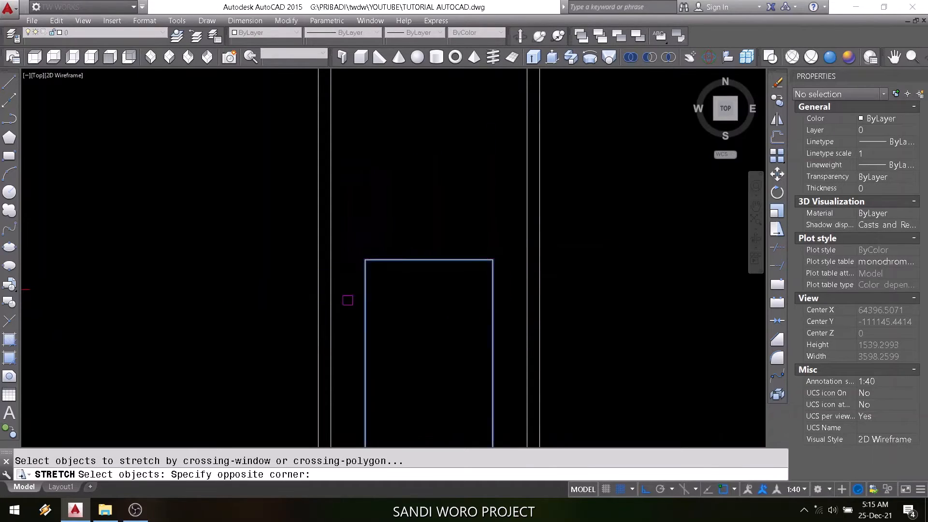
{"action": "key", "text": "Return"}
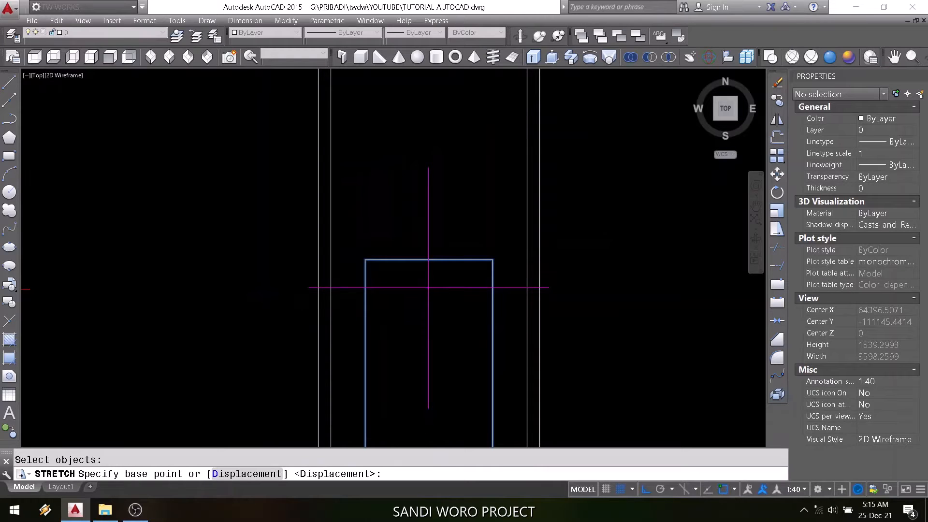
{"action": "left_click", "coordinate": [428, 288]}
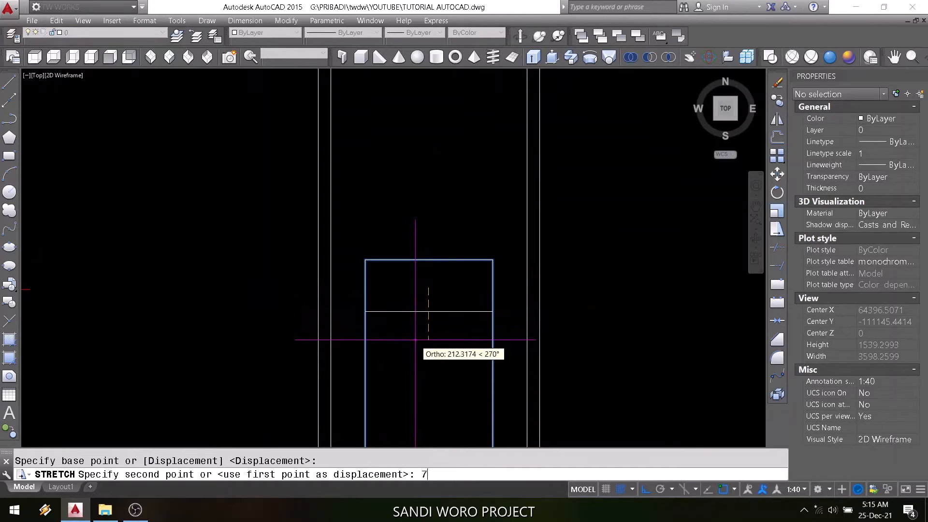
{"action": "key", "text": "Return"}
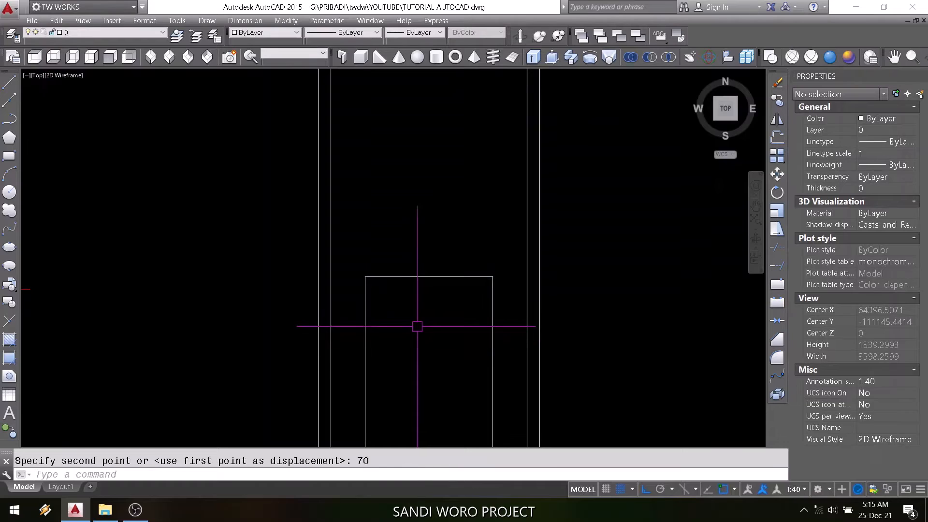
Mirror the lower panel upward about a horizontal line through the midpoint of the door opening's side, keeping the original
{"action": "scroll", "coordinate": [420, 297], "scroll_direction": "down", "scroll_amount": 2}
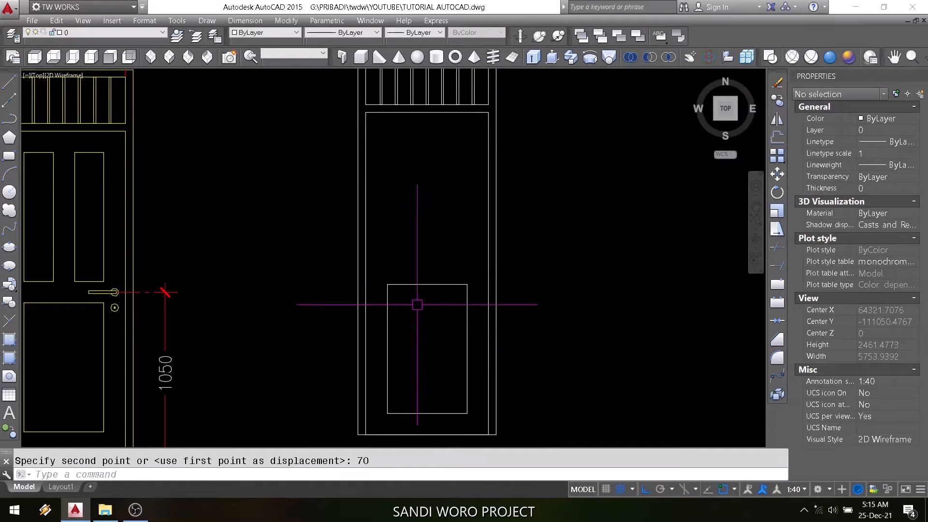
{"action": "type", "text": "mi"}
{"action": "key", "text": "Return"}
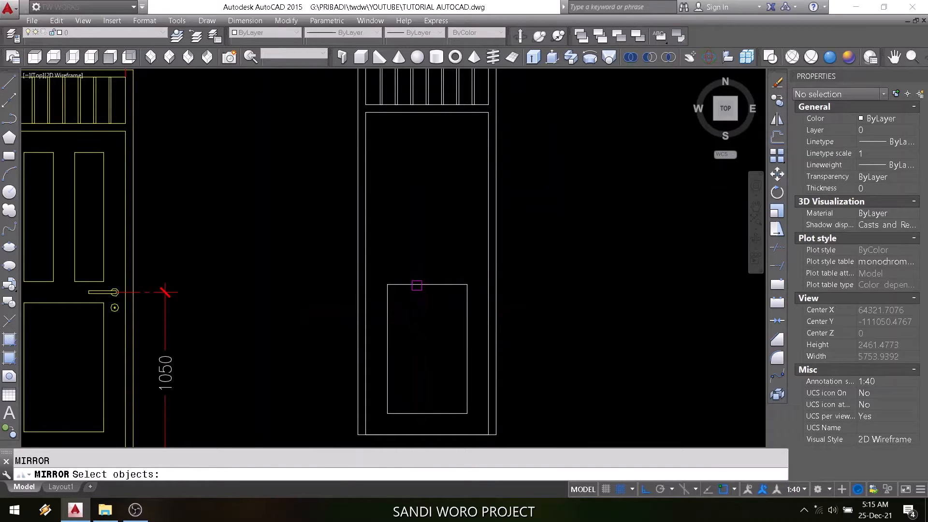
{"action": "left_click", "coordinate": [416, 285]}
{"action": "key", "text": "Return"}
{"action": "left_click", "coordinate": [366, 263]}
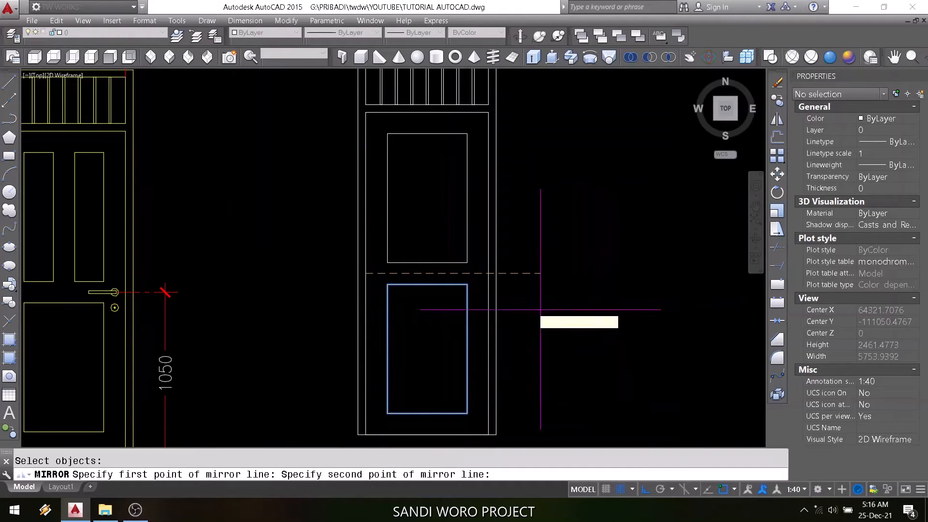
{"action": "left_click", "coordinate": [612, 326]}
{"action": "key", "text": "Return"}
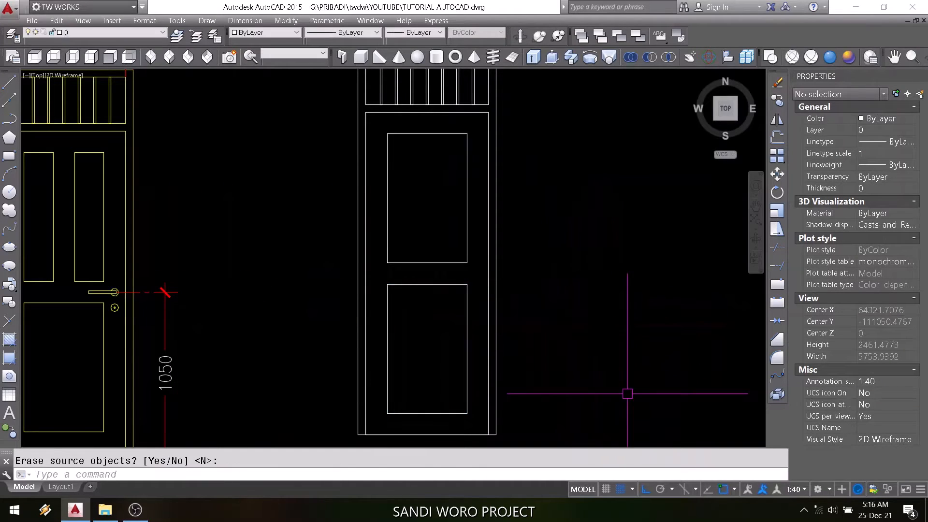
{"action": "scroll", "coordinate": [511, 248], "scroll_direction": "down", "scroll_amount": 2}
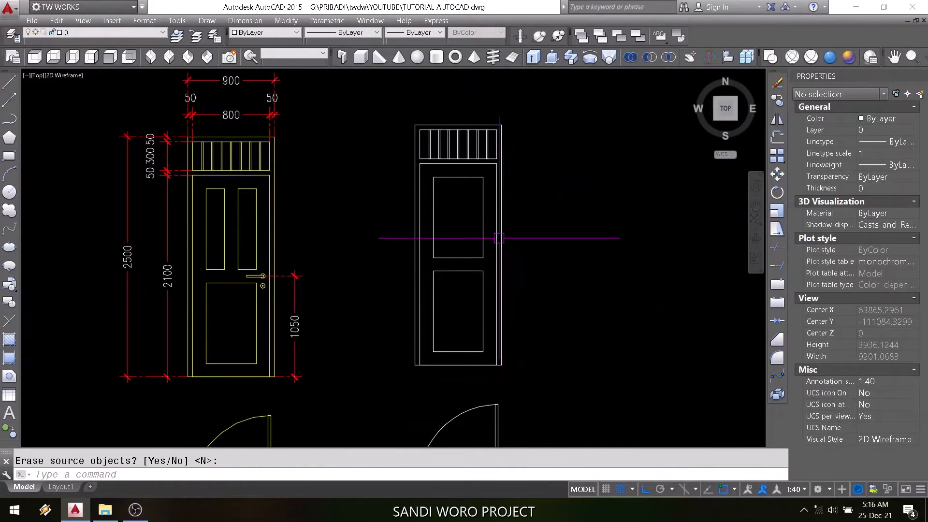
Stretch the upper door panel's top edge straight down to the midpoint of its own side
{"action": "scroll", "coordinate": [499, 238], "scroll_direction": "up", "scroll_amount": 2}
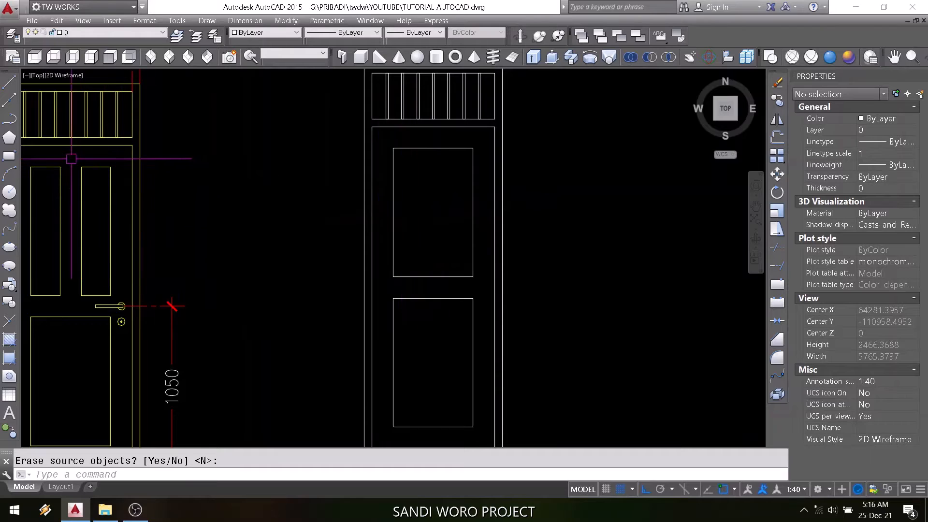
{"action": "middle_click_drag", "start_coordinate": [445, 189], "coordinate": [475, 209]}
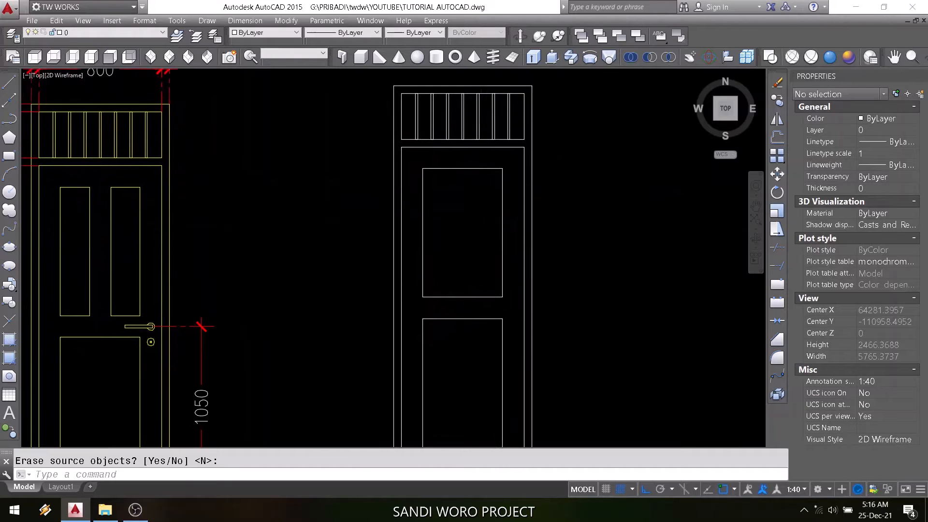
{"action": "type", "text": "s"}
{"action": "key", "text": "Return"}
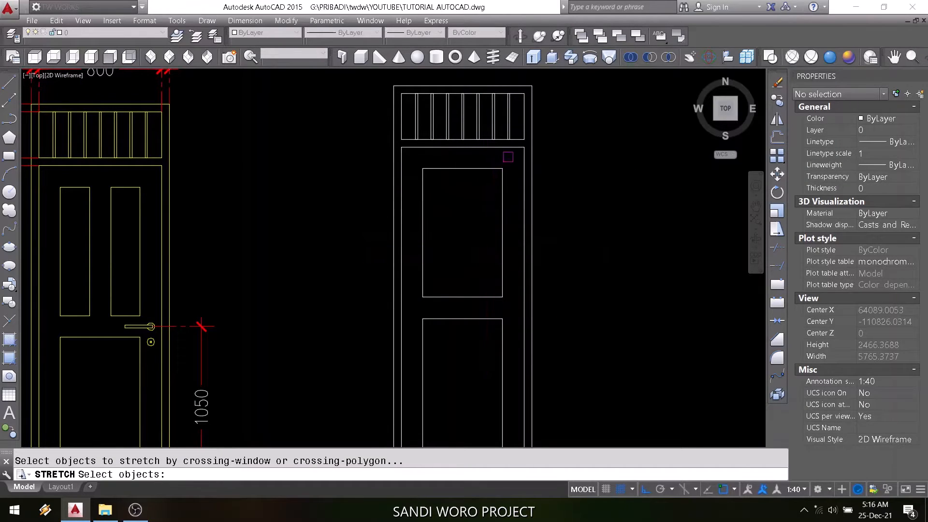
{"action": "left_click", "coordinate": [508, 157]}
{"action": "left_click", "coordinate": [419, 202]}
{"action": "key", "text": "Return"}
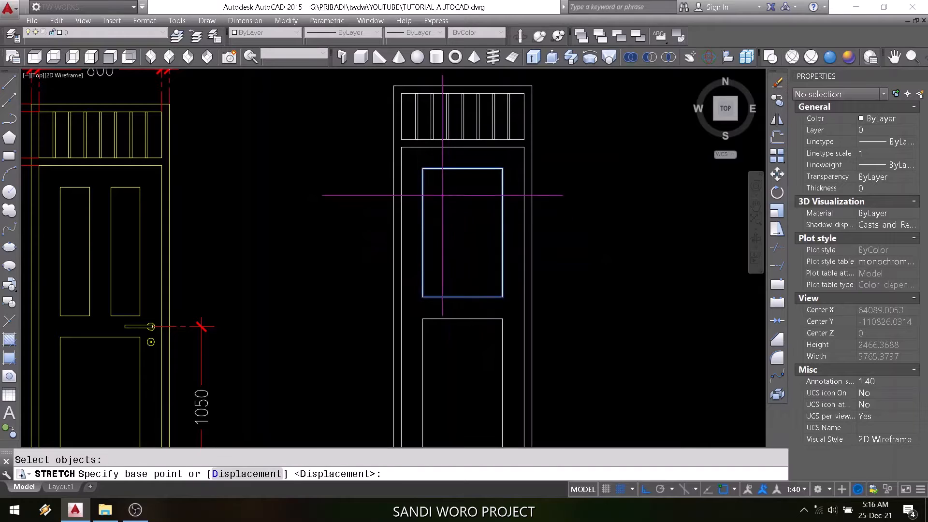
{"action": "left_click", "coordinate": [423, 169]}
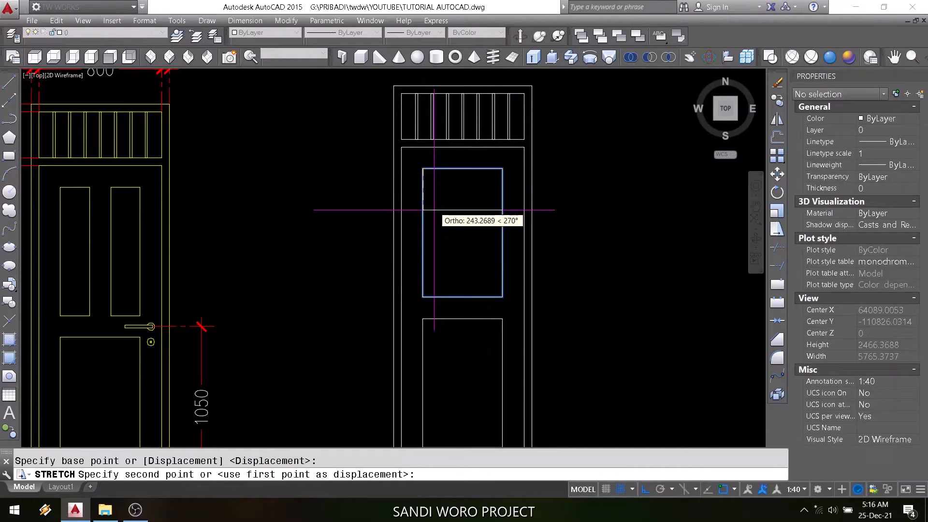
{"action": "left_click", "coordinate": [423, 234]}
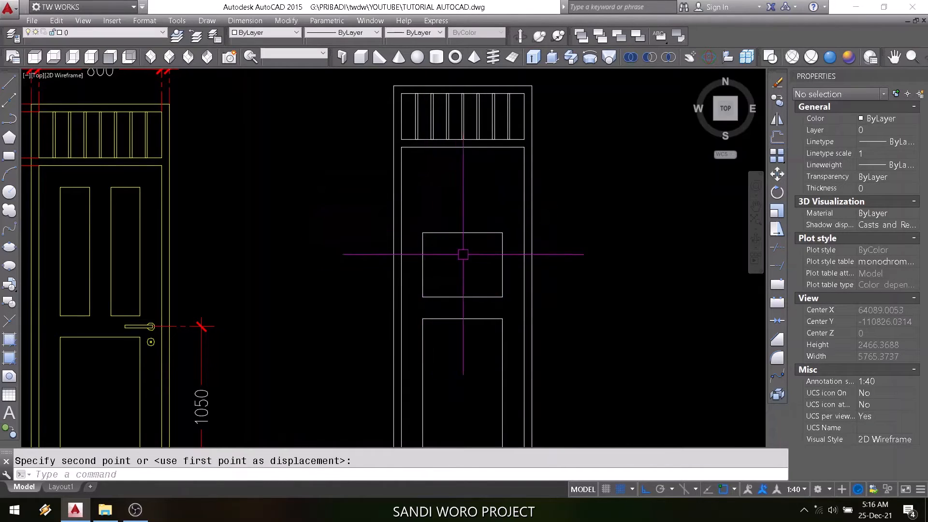
Stretch the upper door panel's top edge straight down by 70 from a free base point
{"action": "scroll", "coordinate": [477, 252], "scroll_direction": "up", "scroll_amount": 2}
{"action": "type", "text": "s"}
{"action": "key", "text": "Return"}
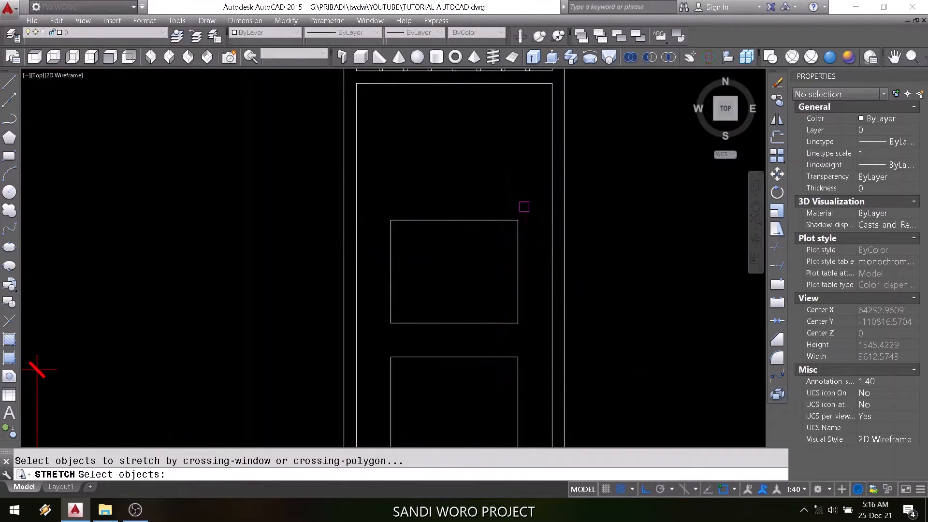
{"action": "left_click", "coordinate": [524, 207]}
{"action": "left_click", "coordinate": [385, 242]}
{"action": "key", "text": "Return"}
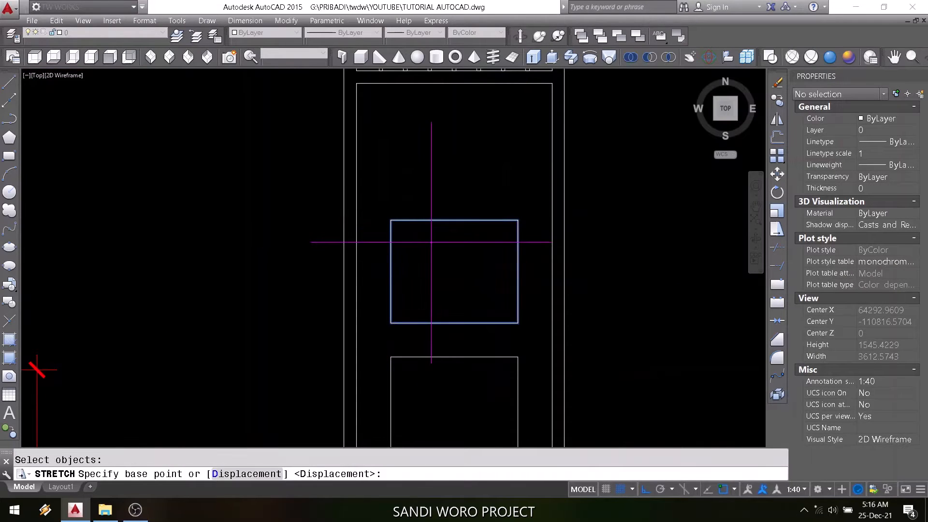
{"action": "left_click", "coordinate": [431, 242]}
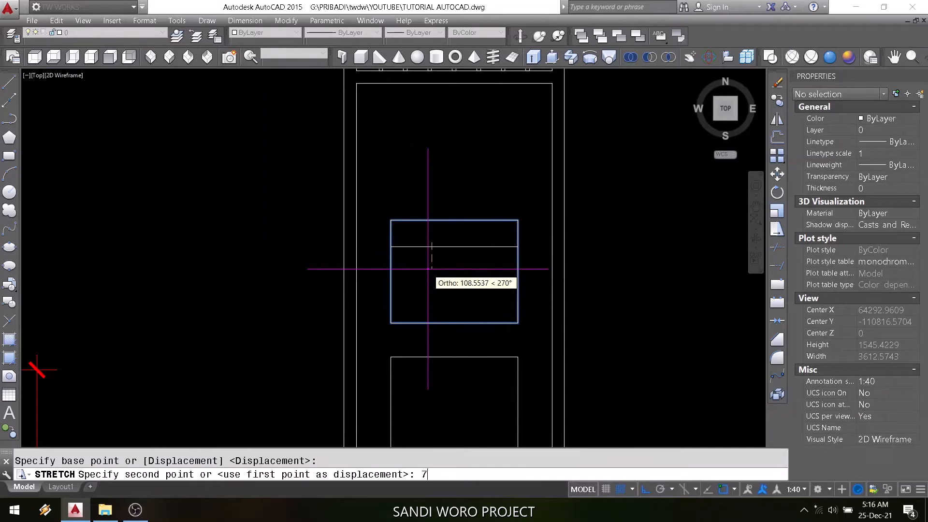
{"action": "type", "text": "70"}
{"action": "key", "text": "Return"}
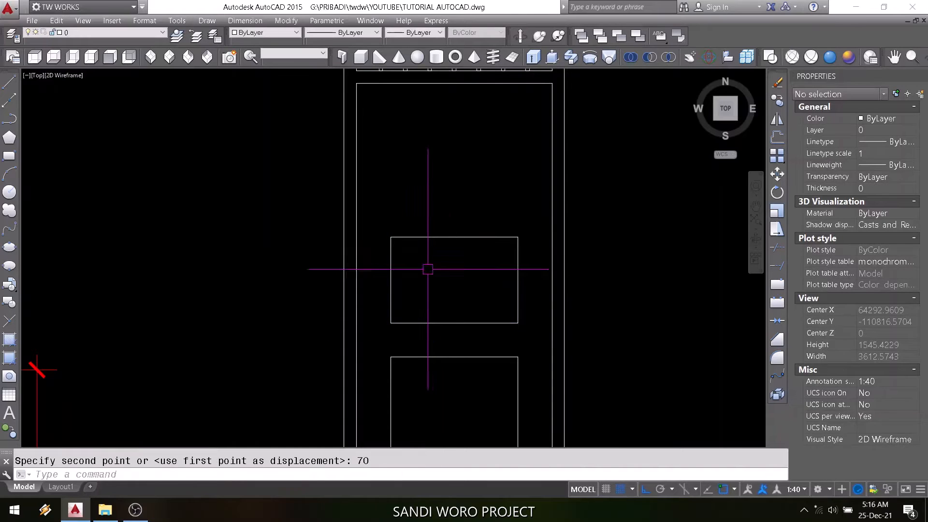
Mirror the shortened panel upward about its own top edge, keeping the original
{"action": "type", "text": "mi"}
{"action": "key", "text": "Return"}
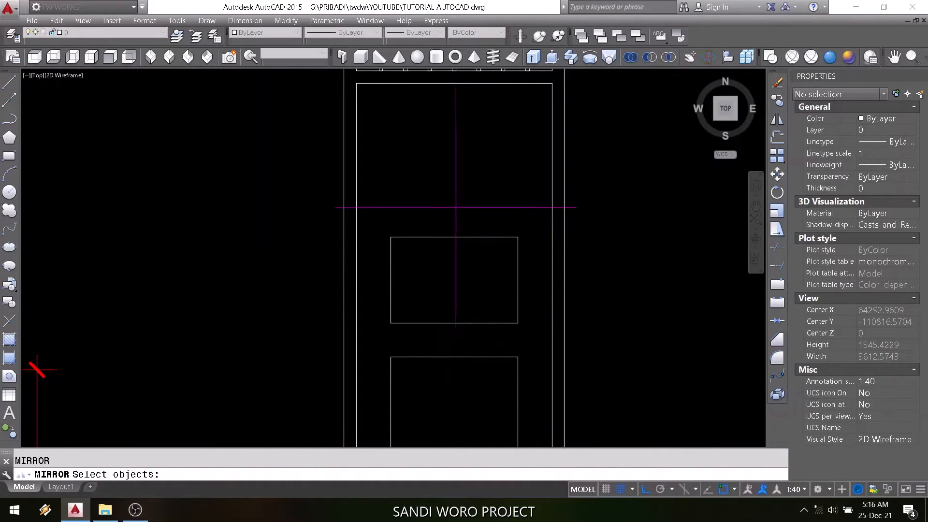
{"action": "left_click", "coordinate": [447, 201]}
{"action": "left_click", "coordinate": [433, 257]}
{"action": "key", "text": "Return"}
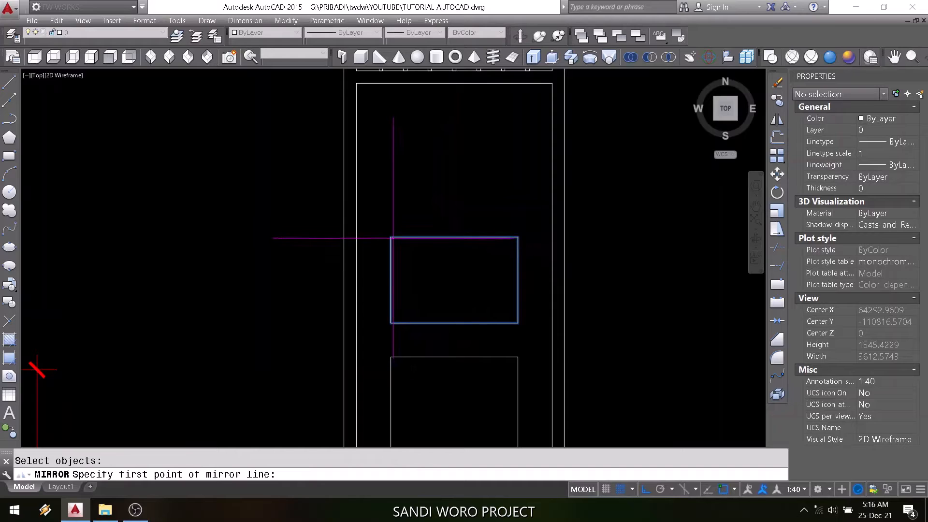
{"action": "left_click", "coordinate": [390, 237]}
{"action": "left_click", "coordinate": [251, 254]}
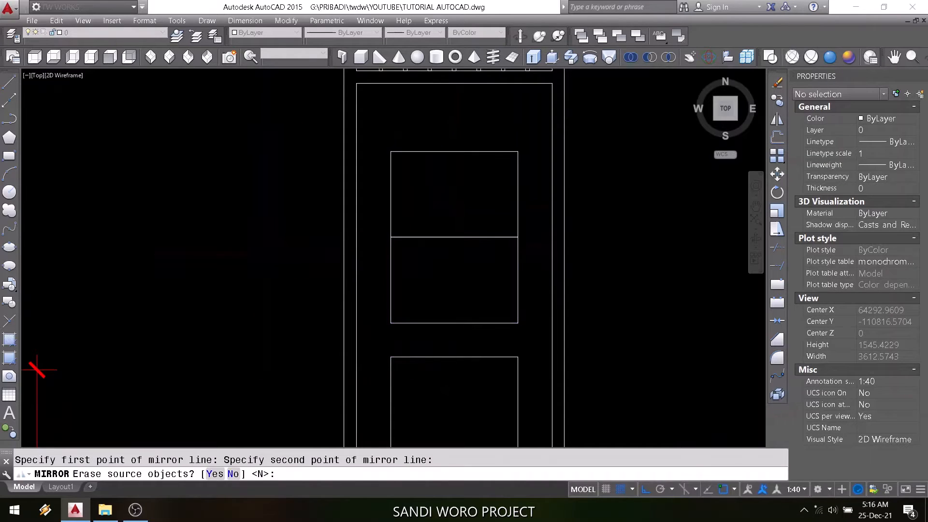
{"action": "key", "text": "Return"}
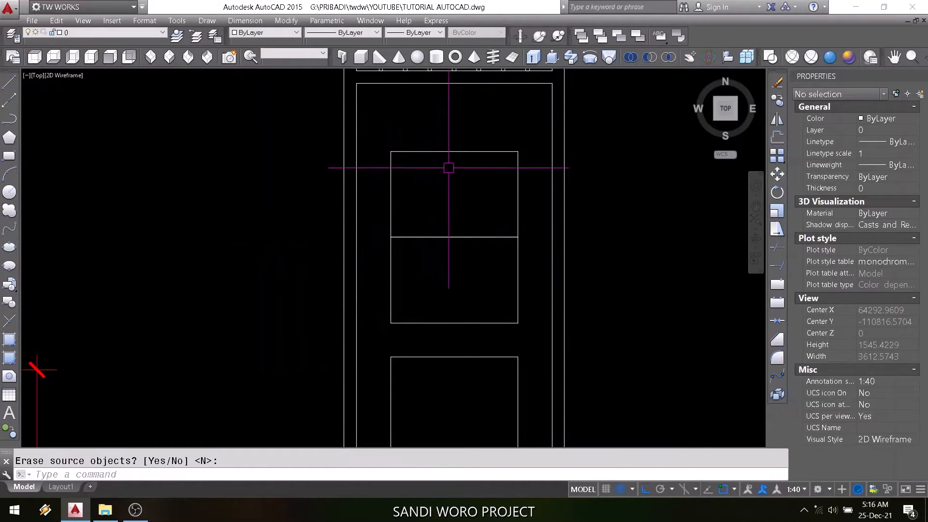
Move the mirrored topmost panel straight up by 140
{"action": "type", "text": "m"}
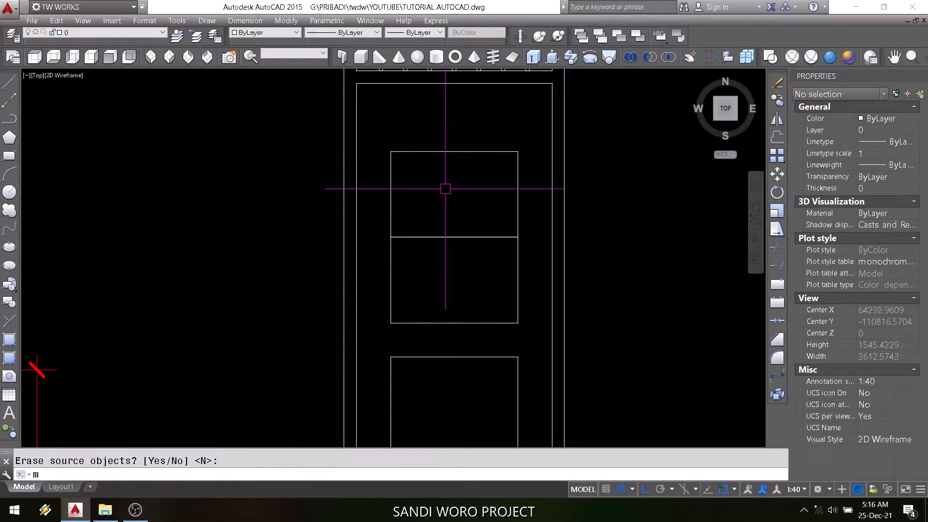
{"action": "key", "text": "Return"}
{"action": "left_click", "coordinate": [458, 135]}
{"action": "left_click", "coordinate": [438, 174]}
{"action": "key", "text": "Return"}
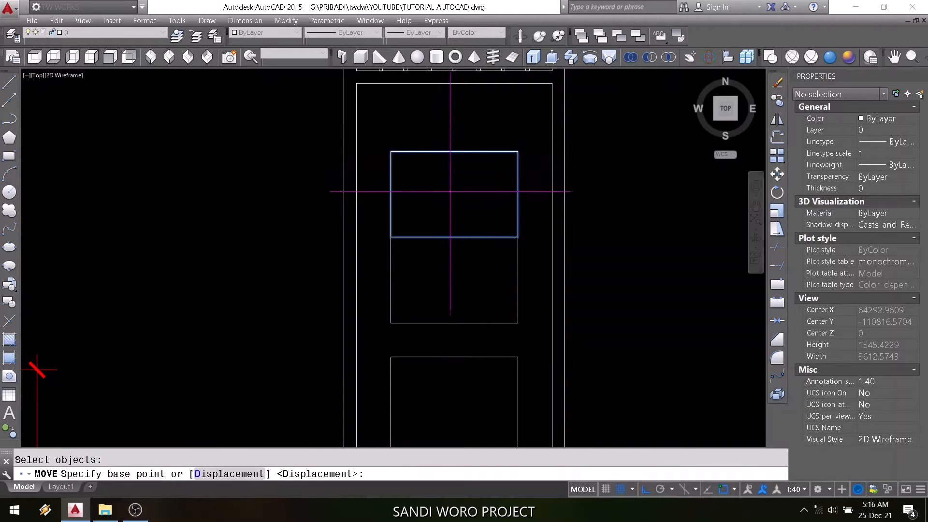
{"action": "left_click", "coordinate": [452, 196]}
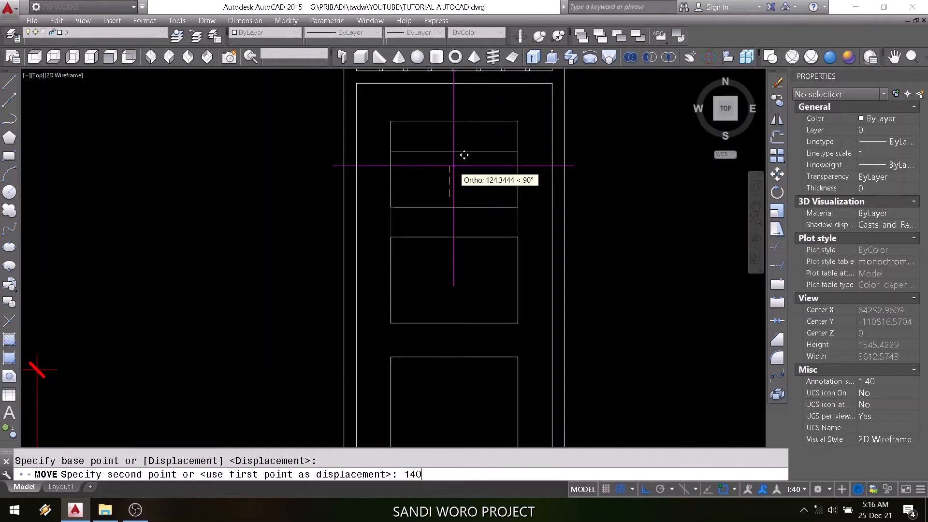
{"action": "type", "text": "140"}
{"action": "key", "text": "Return"}
{"action": "scroll", "coordinate": [452, 167], "scroll_direction": "down", "scroll_amount": 4}
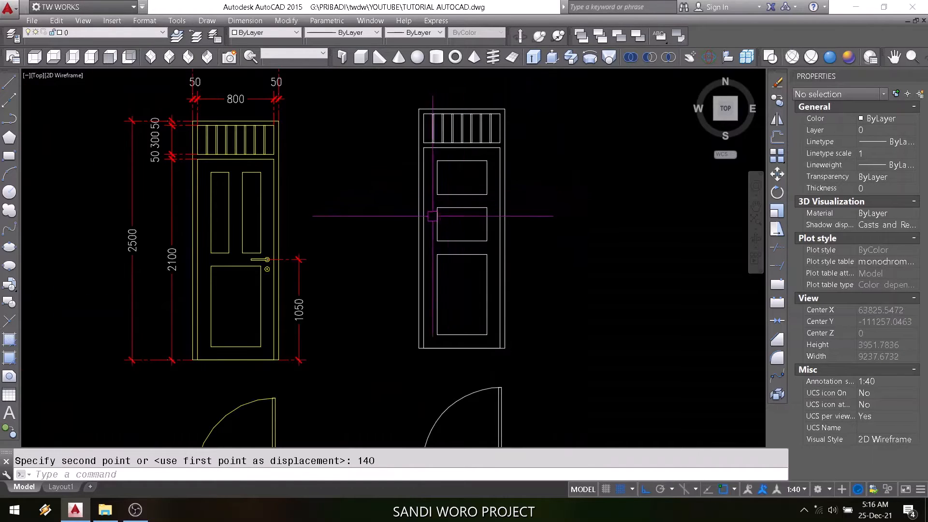
Stretch the right edges of both small upper panels left to the midpoint of the panel's bottom edge
{"action": "scroll", "coordinate": [474, 183], "scroll_direction": "up", "scroll_amount": 2}
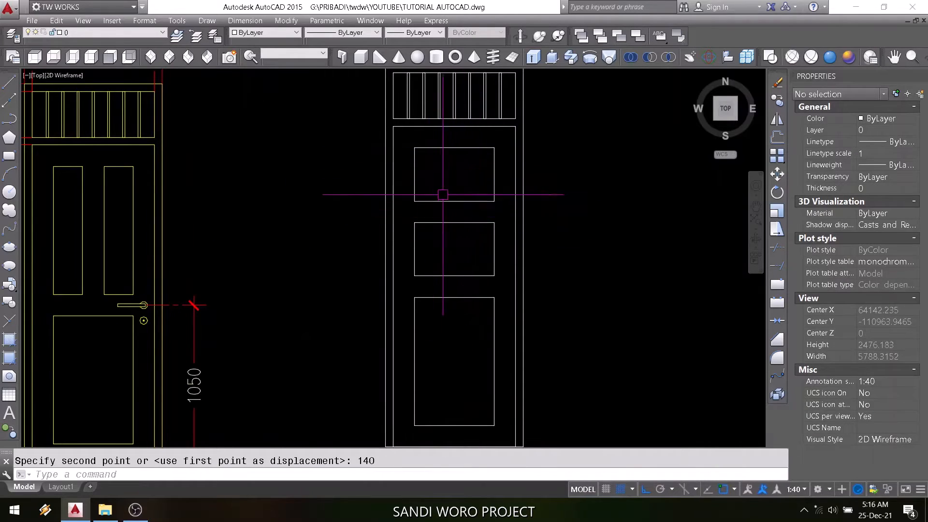
{"action": "type", "text": "s"}
{"action": "key", "text": "Return"}
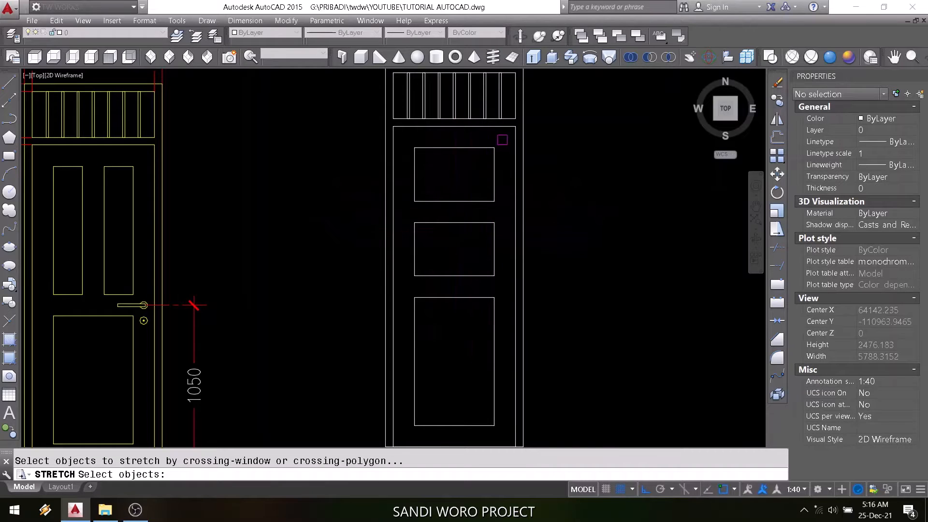
{"action": "left_click", "coordinate": [502, 140]}
{"action": "left_click", "coordinate": [464, 286]}
{"action": "key", "text": "Return"}
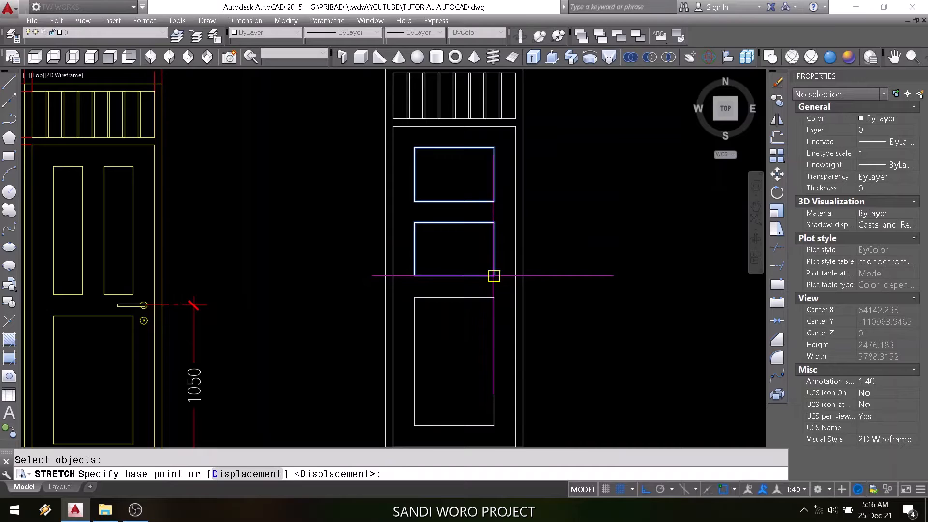
{"action": "left_click", "coordinate": [494, 276]}
{"action": "left_click", "coordinate": [455, 275]}
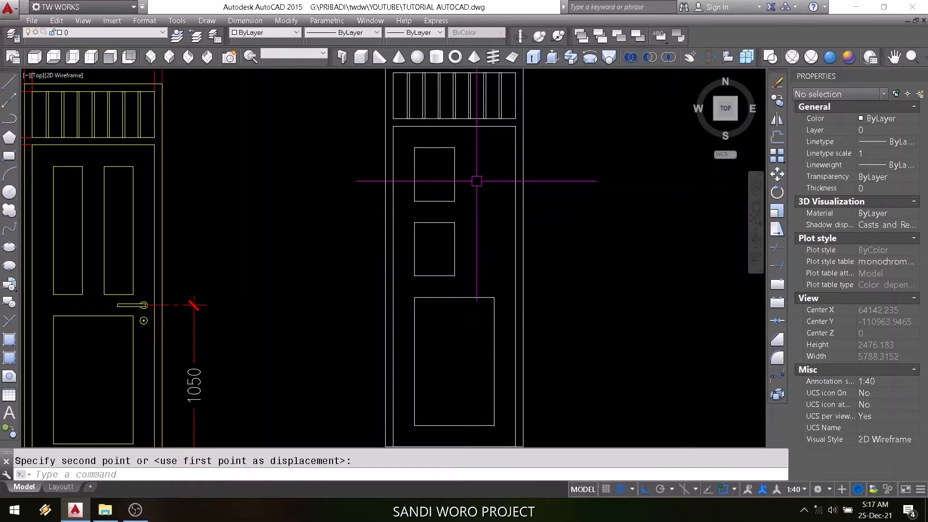
Stretch the right edges of both small upper panels left by 70 from a free base point
{"action": "key", "text": "Return"}
{"action": "left_click", "coordinate": [483, 141]}
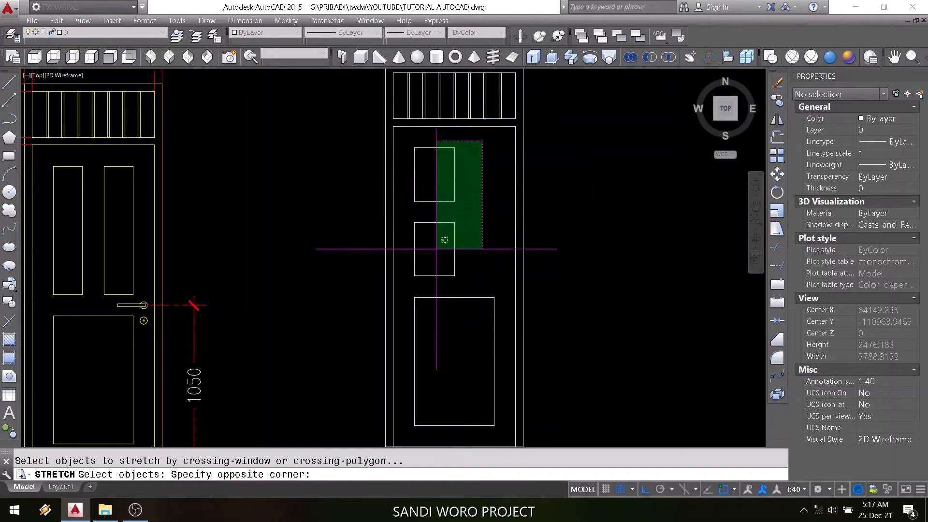
{"action": "left_click", "coordinate": [447, 282]}
{"action": "key", "text": "Return"}
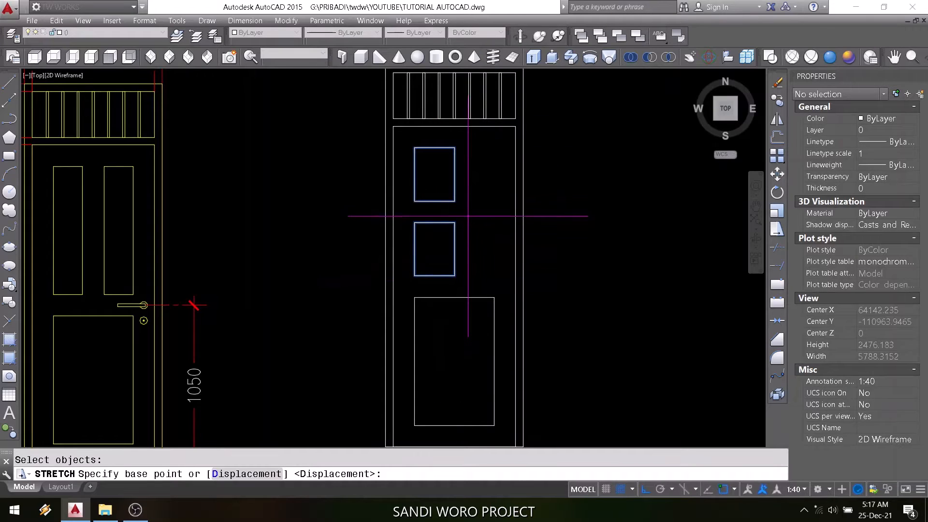
{"action": "left_click", "coordinate": [467, 211]}
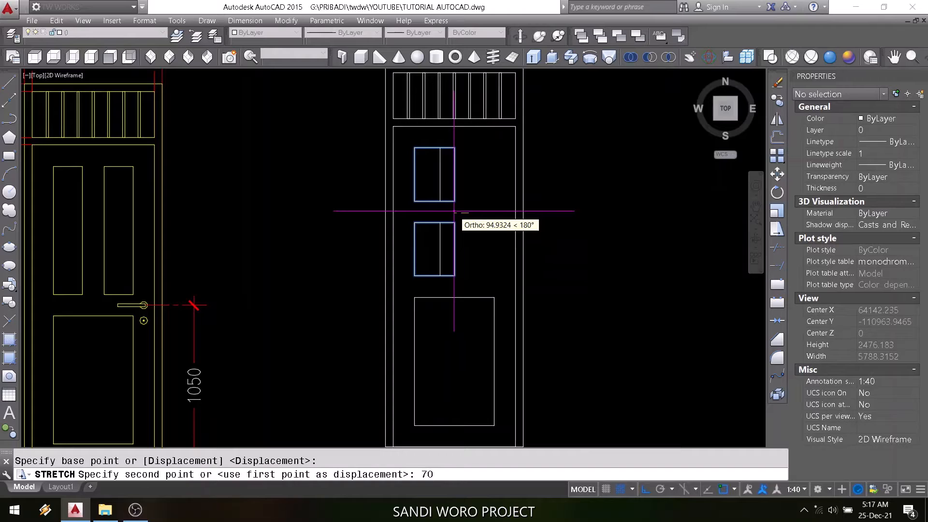
{"action": "key", "text": "Return"}
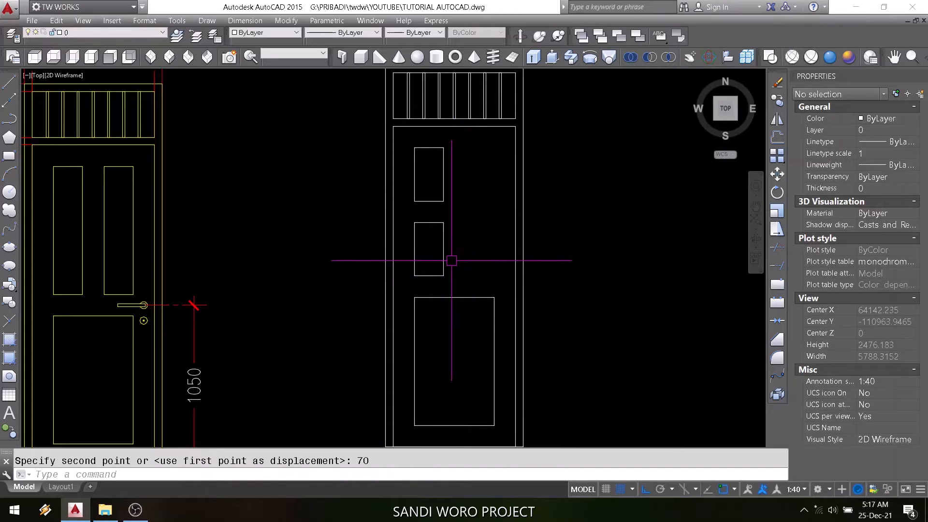
Mirror both small panels to the right about a vertical line through the midpoint of the lower panel's top edge, keeping the originals
{"action": "key", "text": "Return"}
{"action": "left_click", "coordinate": [461, 175]}
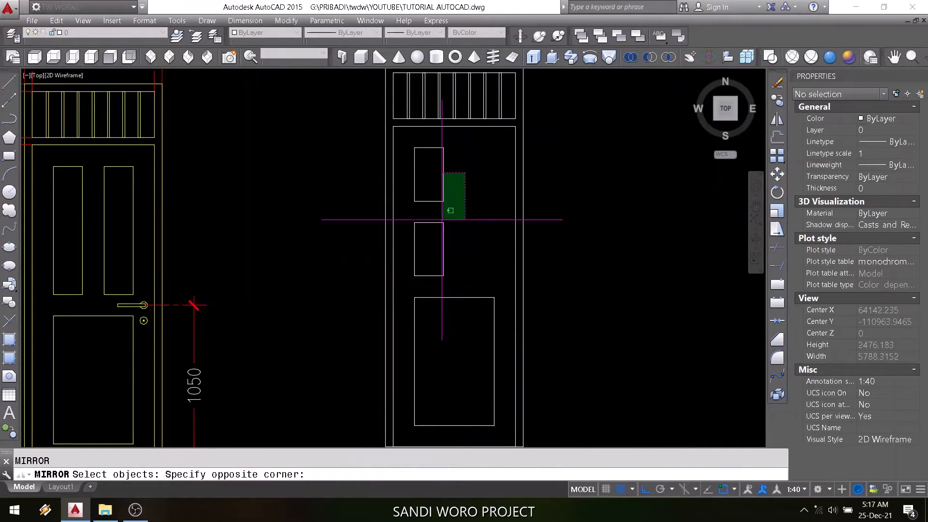
{"action": "left_click", "coordinate": [430, 263]}
{"action": "key", "text": "Return"}
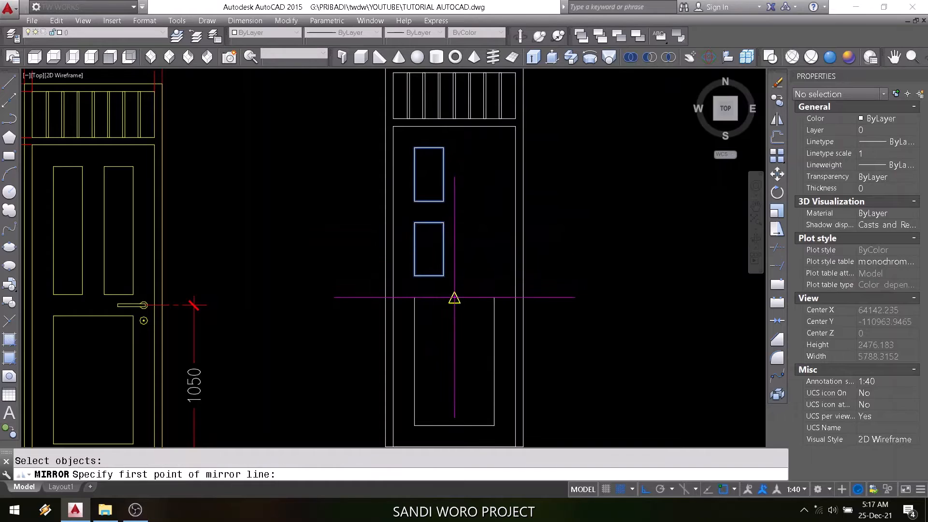
{"action": "left_click", "coordinate": [455, 297]}
{"action": "left_click", "coordinate": [468, 212]}
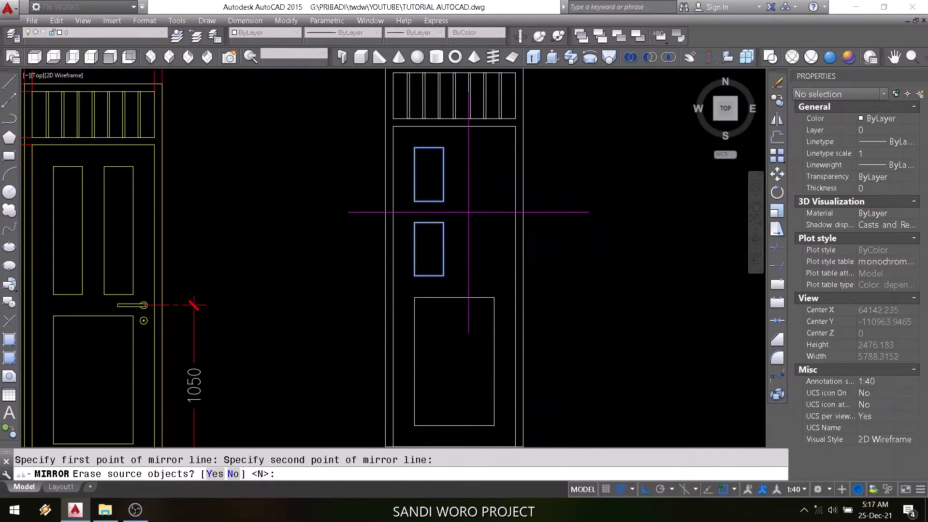
{"action": "key", "text": "Return"}
{"action": "scroll", "coordinate": [462, 271], "scroll_direction": "down", "scroll_amount": 3}
{"action": "scroll", "coordinate": [455, 256], "scroll_direction": "up", "scroll_amount": 3}
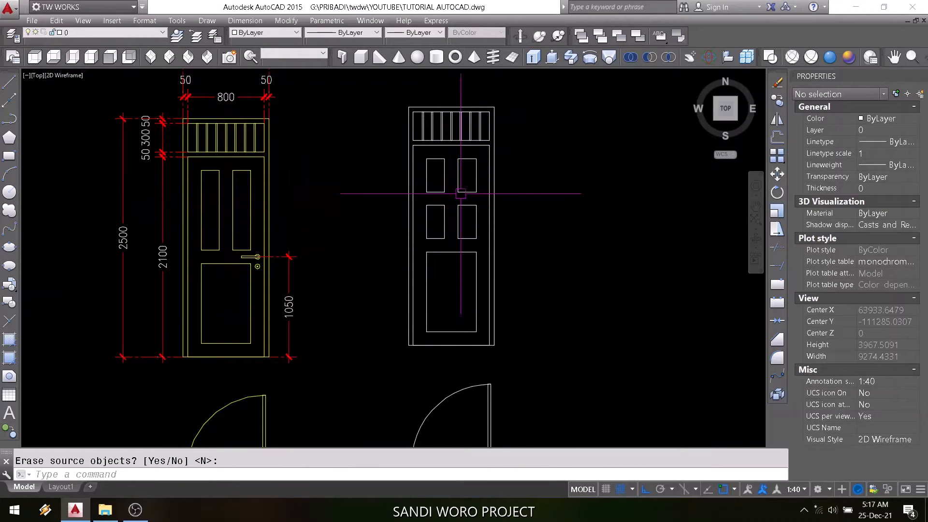
Draw a vertical line from the large lower panel's upper-right corner to the lower-right corner of the small panel above it
{"action": "scroll", "coordinate": [464, 192], "scroll_direction": "up", "scroll_amount": 4}
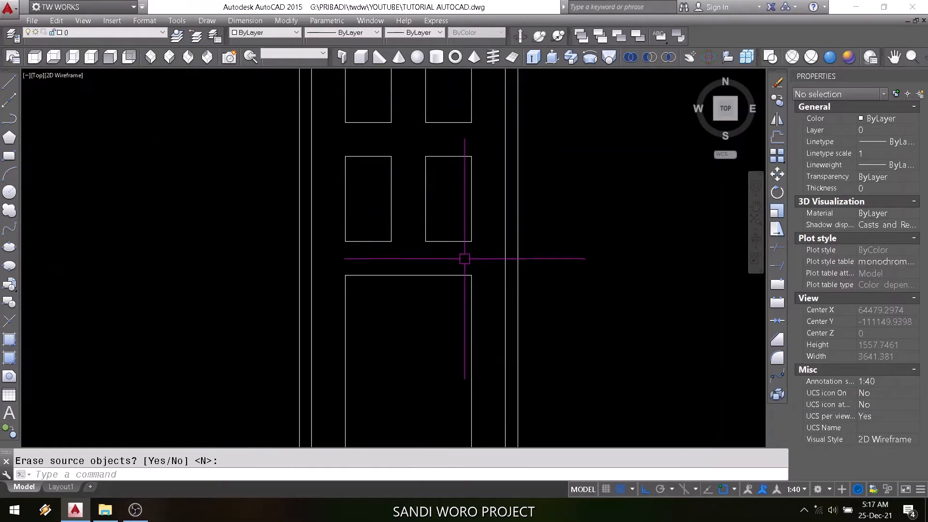
{"action": "key", "text": "Return"}
{"action": "type", "text": "l"}
{"action": "key", "text": "Return"}
{"action": "left_click", "coordinate": [471, 275]}
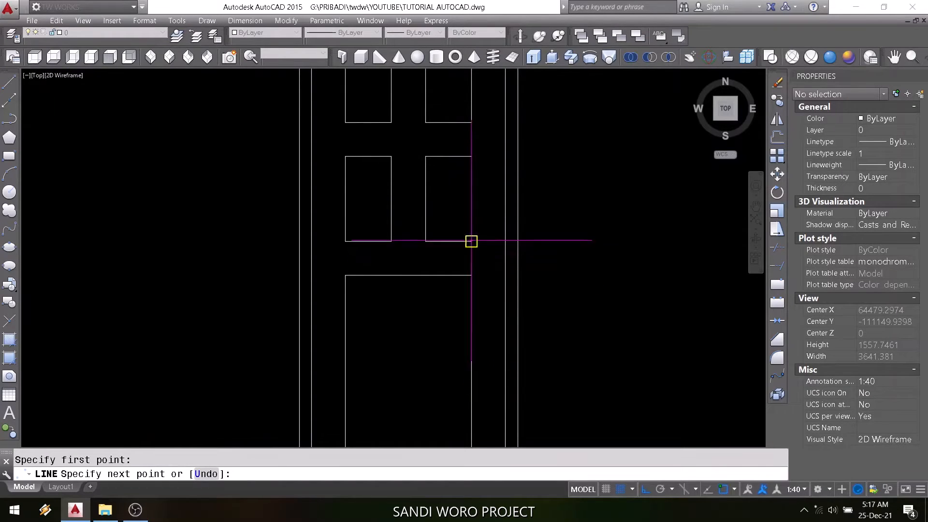
{"action": "left_click", "coordinate": [472, 240]}
{"action": "key", "text": "Return"}
Draw a 50 diameter circle centred on the midpoint of the vertical line joining the lower panel and the small panel above it
{"action": "scroll", "coordinate": [485, 257], "scroll_direction": "up", "scroll_amount": 2}
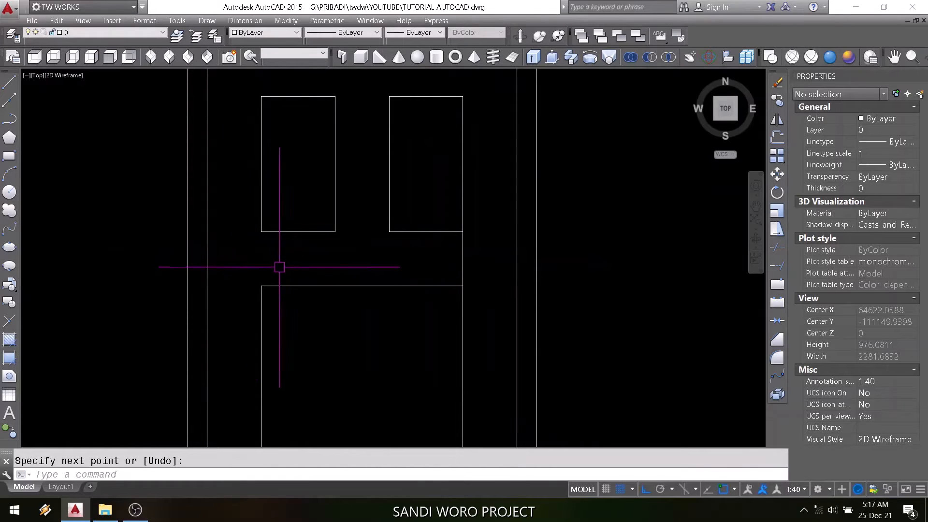
{"action": "type", "text": "c"}
{"action": "key", "text": "Return"}
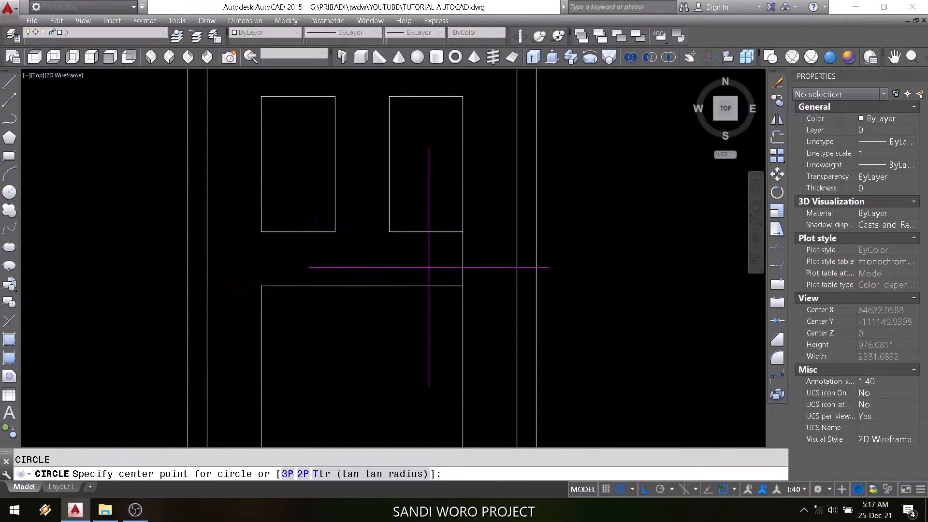
{"action": "left_click", "coordinate": [462, 259]}
{"action": "key", "text": "Return"}
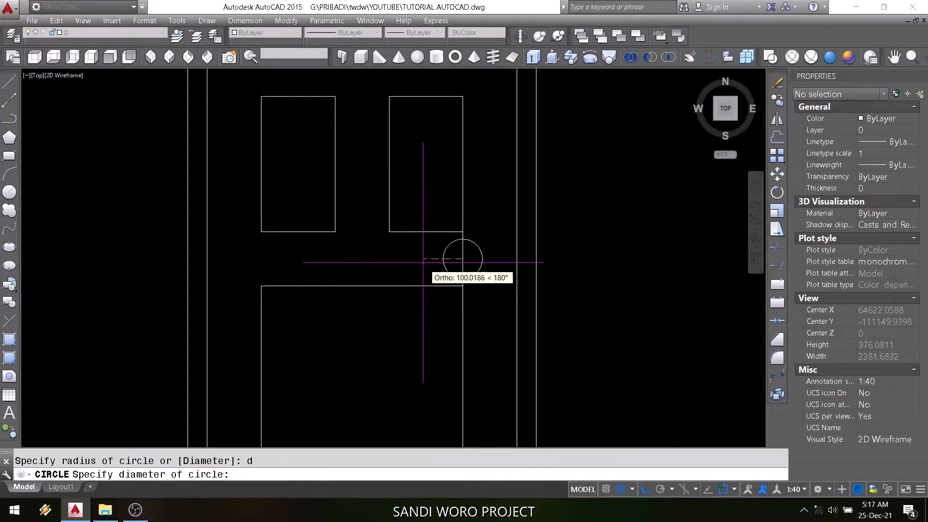
{"action": "type", "text": "50"}
{"action": "key", "text": "Return"}
Draw a 180 by 18 rectangle beside the circle as the handle bar
{"action": "scroll", "coordinate": [429, 263], "scroll_direction": "up", "scroll_amount": 4}
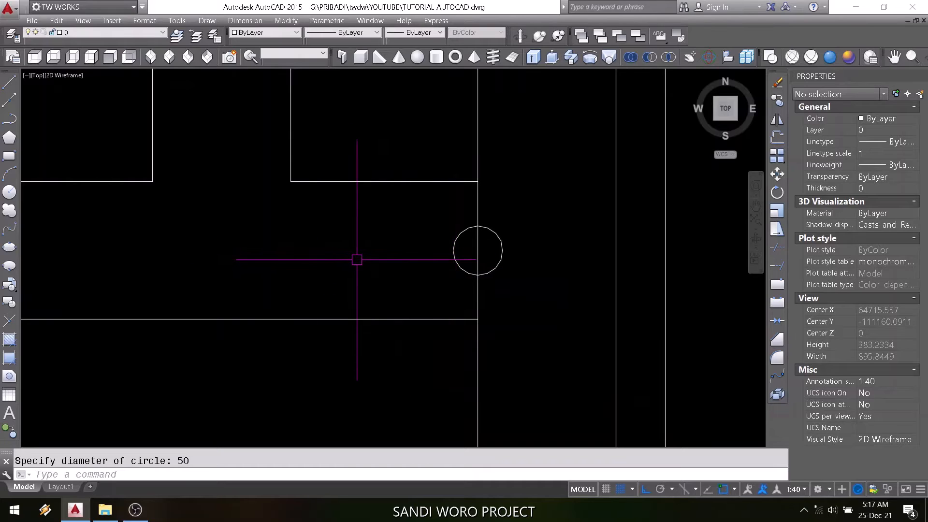
{"action": "type", "text": "rec"}
{"action": "key", "text": "Return"}
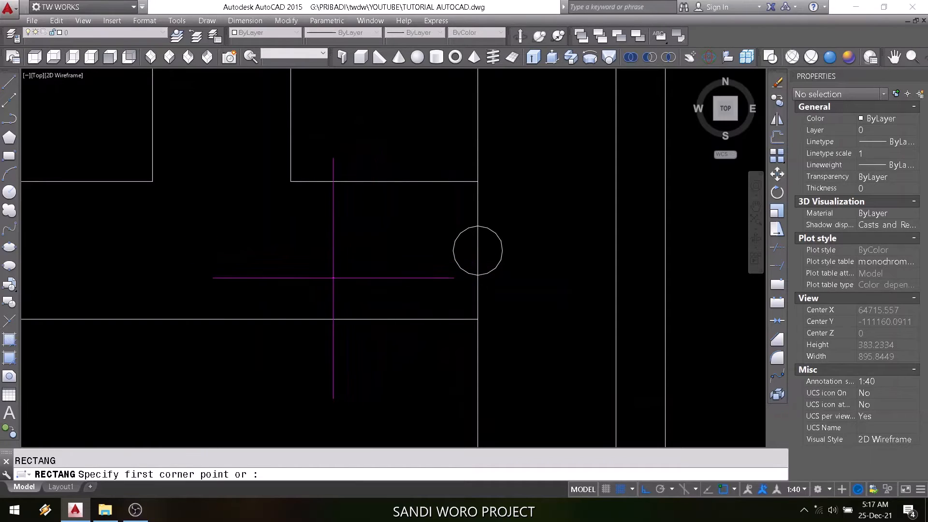
{"action": "left_click", "coordinate": [267, 236]}
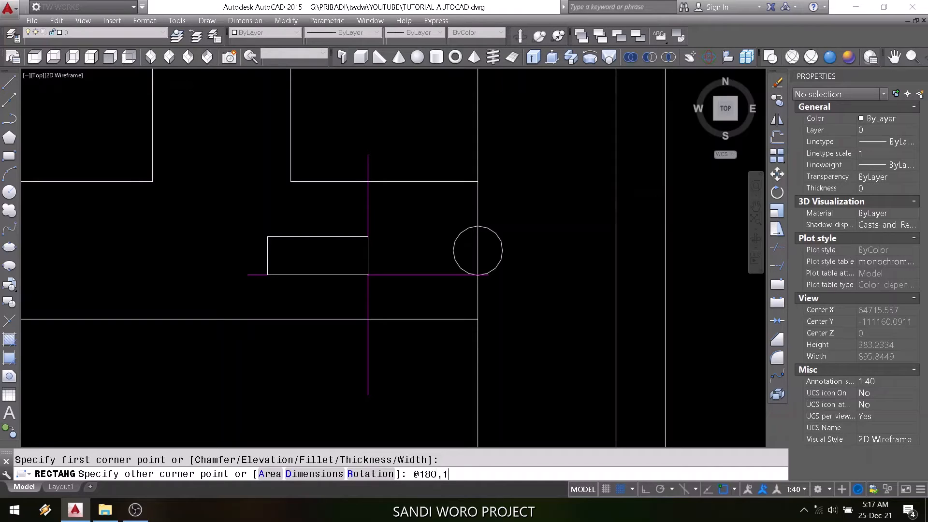
{"action": "key", "text": "Return"}
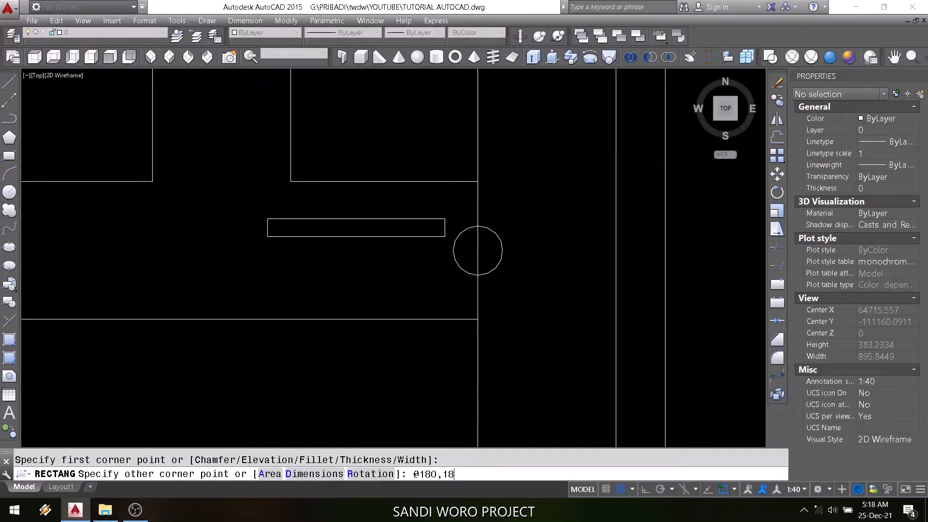
{"action": "key", "text": "Return"}
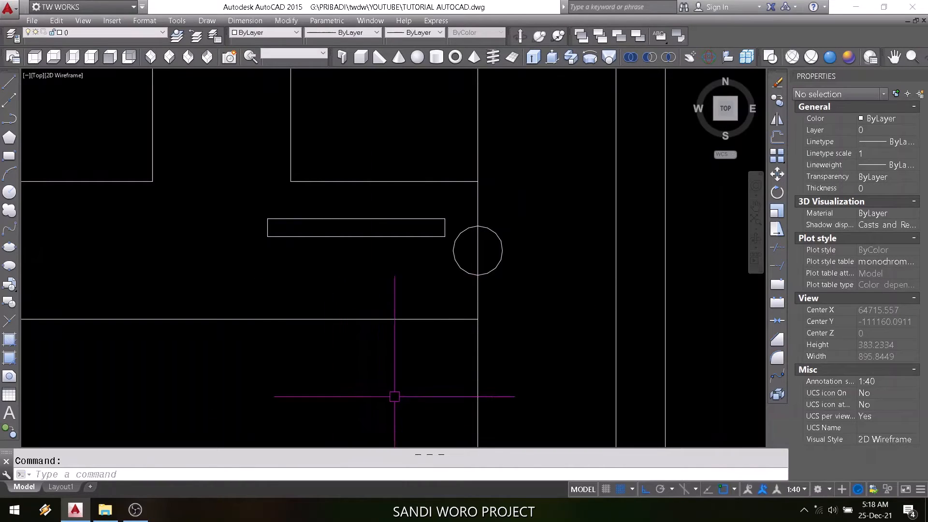
Move the handle bar by the midpoint of its right edge onto the circle's centre
{"action": "type", "text": "m"}
{"action": "key", "text": "Return"}
{"action": "left_click", "coordinate": [416, 236]}
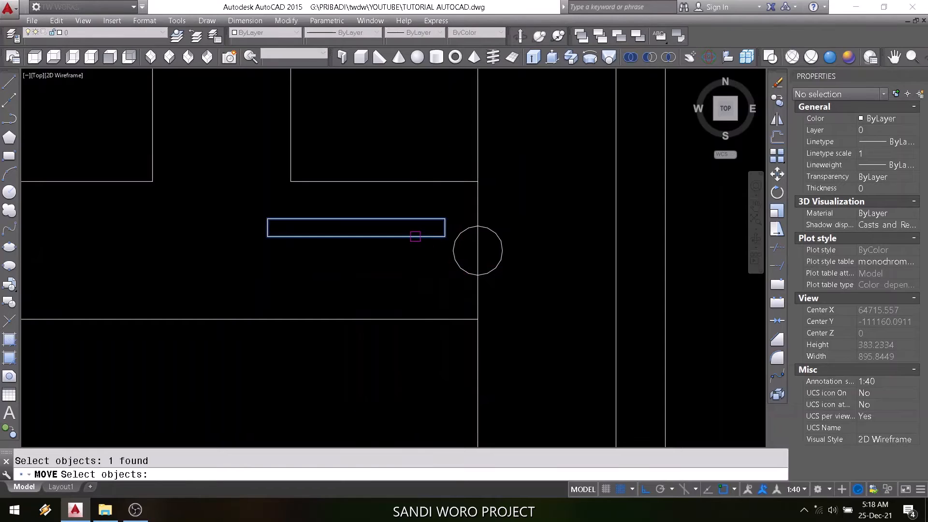
{"action": "key", "text": "Return"}
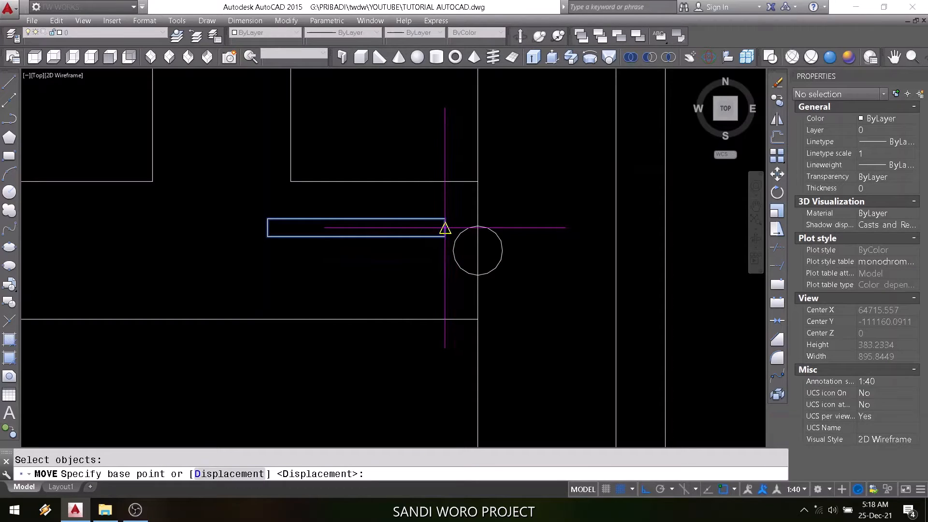
{"action": "left_click", "coordinate": [445, 227]}
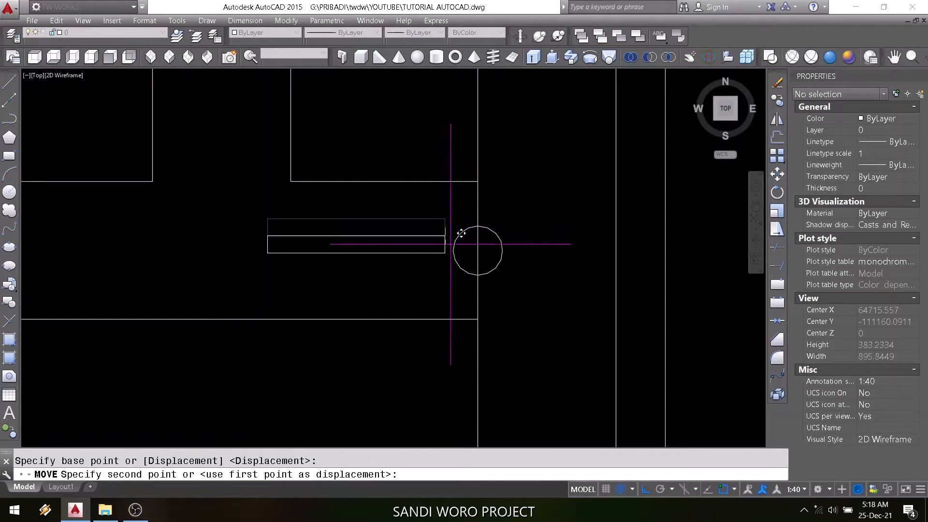
{"action": "left_click", "coordinate": [478, 250]}
Move the handle bar 10 to the right
{"action": "scroll", "coordinate": [497, 255], "scroll_direction": "up", "scroll_amount": 2}
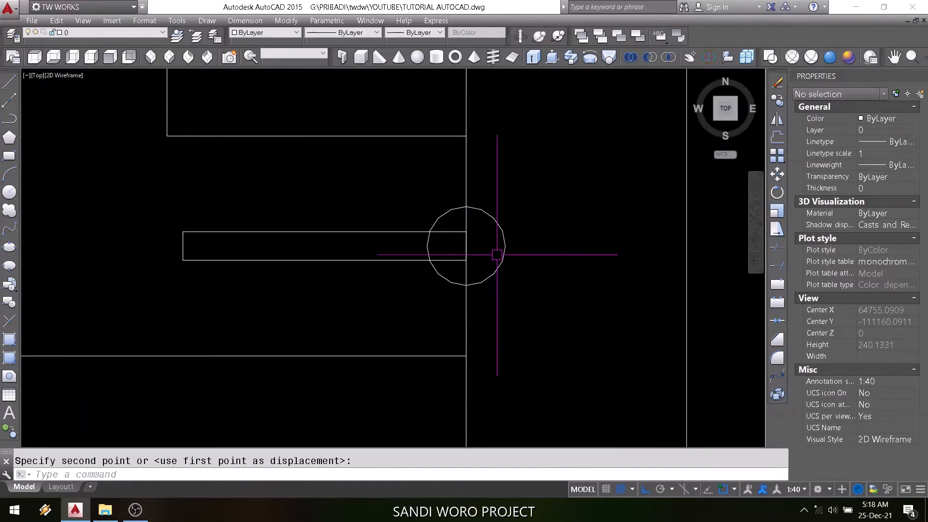
{"action": "key", "text": "Return"}
{"action": "left_click", "coordinate": [336, 260]}
{"action": "key", "text": "Return"}
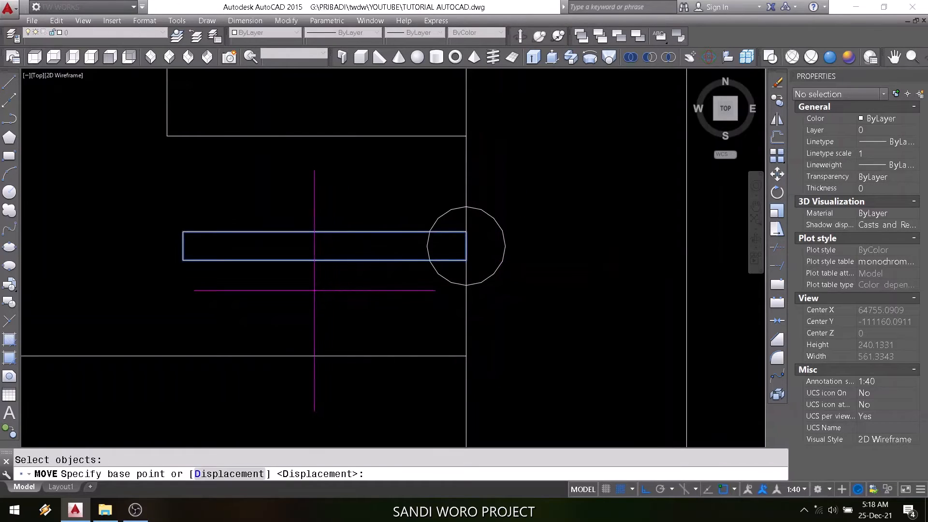
{"action": "left_click", "coordinate": [314, 290]}
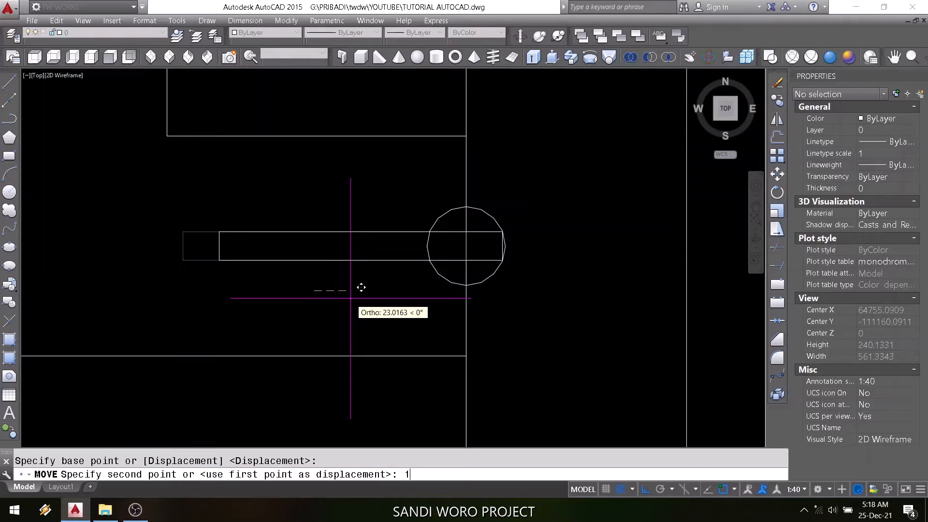
{"action": "type", "text": "10"}
{"action": "key", "text": "Return"}
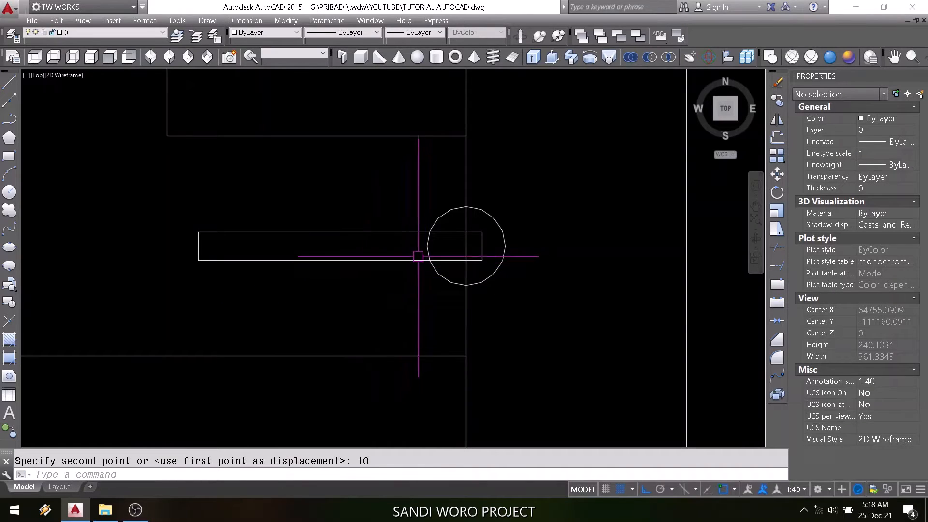
Erase the vertical line joining the lower panel's corner to the small panel above it
{"action": "type", "text": "e"}
{"action": "key", "text": "Return"}
{"action": "left_click", "coordinate": [503, 162]}
{"action": "left_click", "coordinate": [442, 161]}
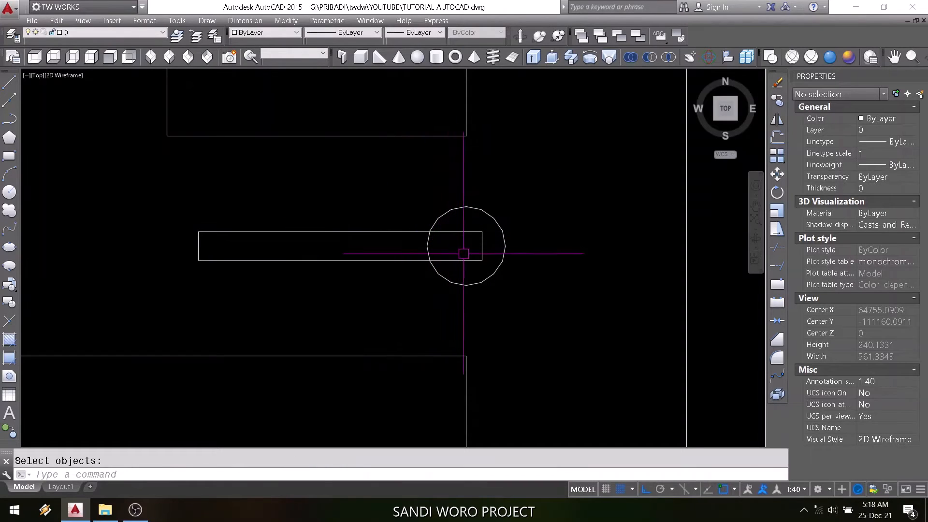
Move the circle and handle bar together 70 to the right
{"action": "left_click", "coordinate": [554, 180]}
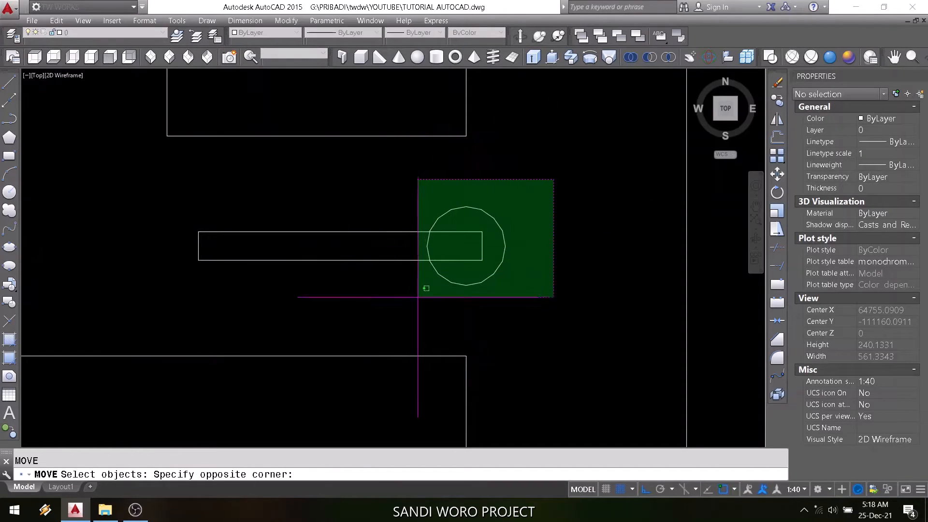
{"action": "left_click", "coordinate": [397, 314]}
{"action": "key", "text": "Return"}
{"action": "left_click", "coordinate": [362, 310]}
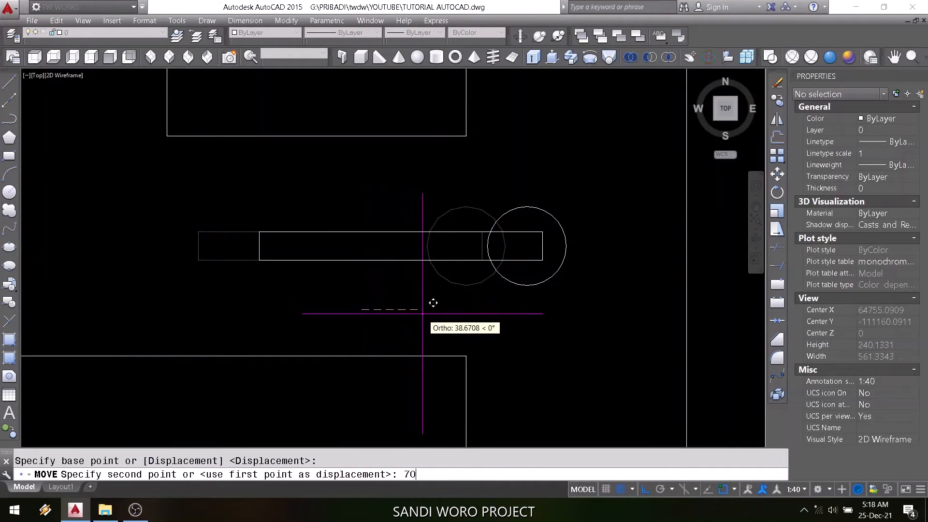
{"action": "type", "text": "70"}
{"action": "key", "text": "Return"}
Copy the handle's circle 100 straight down as the keyhole
{"action": "middle_click_drag", "start_coordinate": [529, 315], "coordinate": [415, 275]}
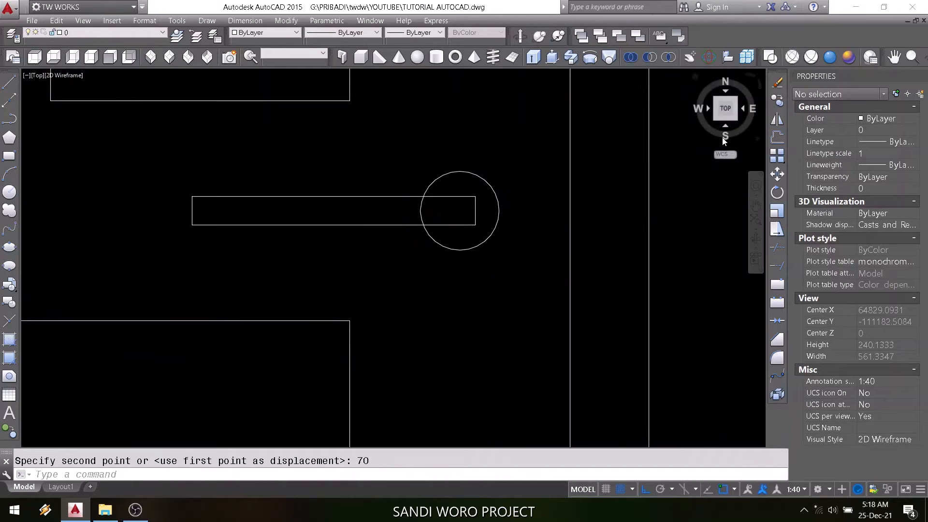
{"action": "left_click", "coordinate": [776, 101]}
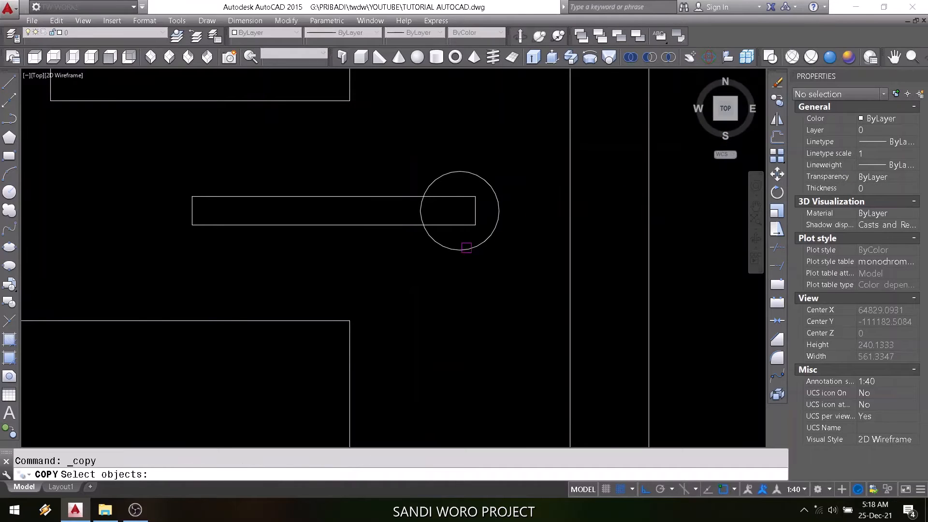
{"action": "left_click", "coordinate": [466, 248]}
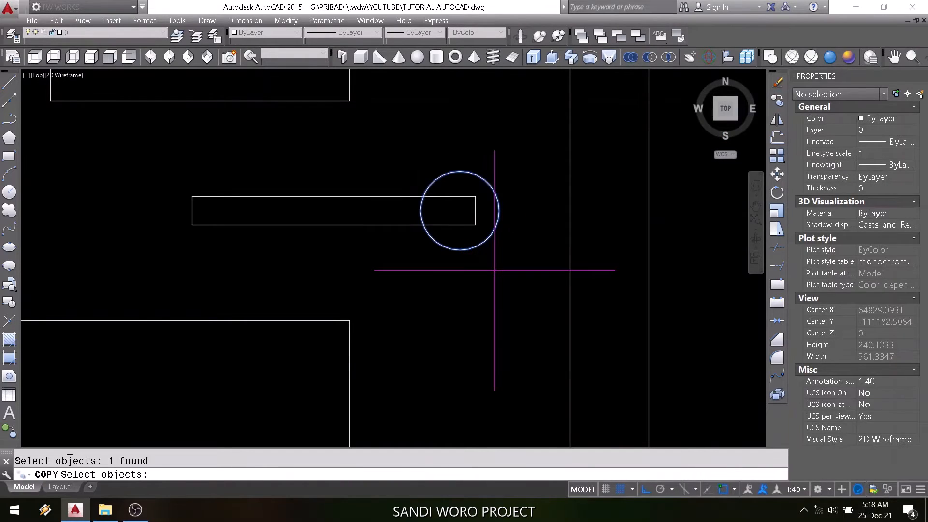
{"action": "key", "text": "Return"}
{"action": "left_click", "coordinate": [511, 257]}
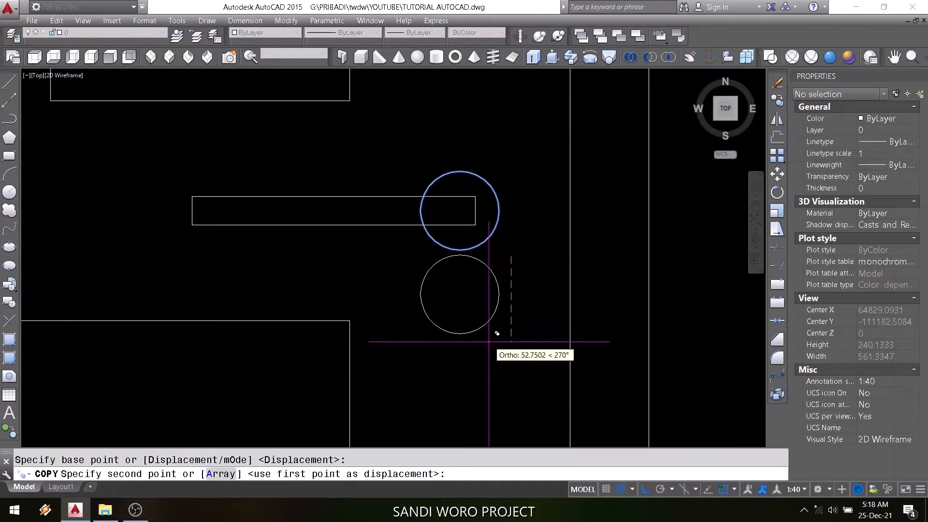
{"action": "type", "text": "100"}
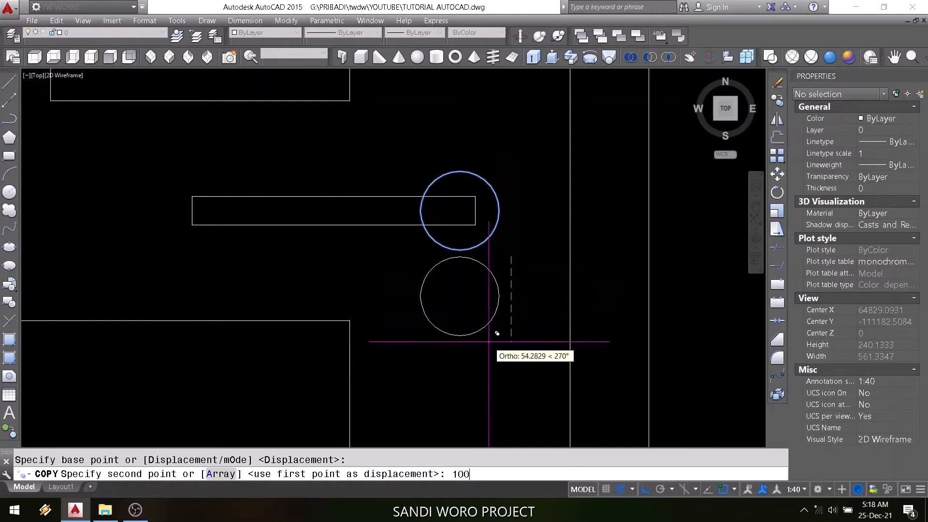
{"action": "key", "text": "Return"}
{"action": "key", "text": "Return"}
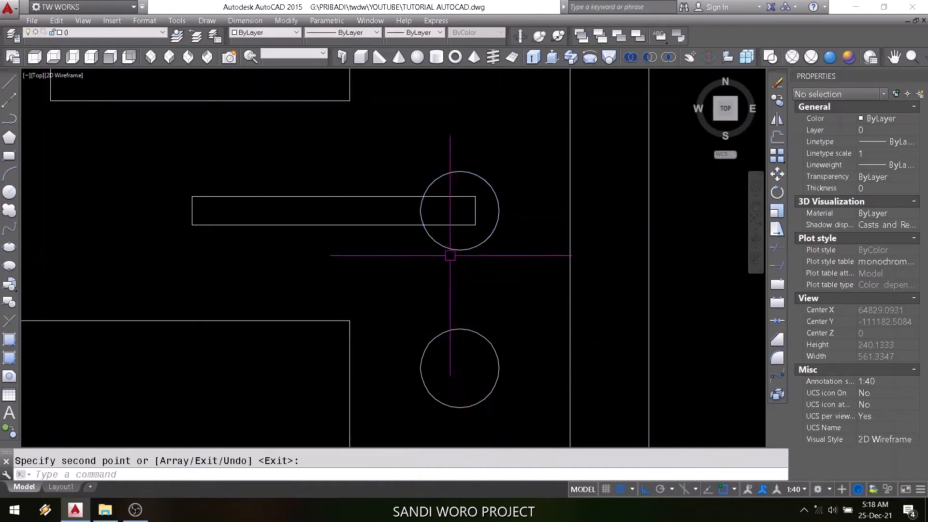
Trim the part of the upper circle's arc that lies inside the handle bar
{"action": "scroll", "coordinate": [450, 255], "scroll_direction": "down", "scroll_amount": 5}
{"action": "scroll", "coordinate": [447, 248], "scroll_direction": "up", "scroll_amount": 5}
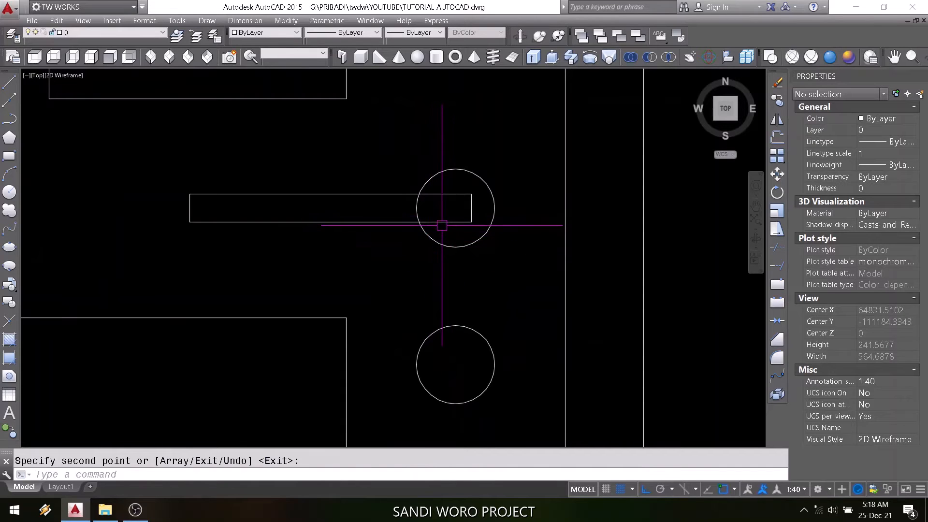
{"action": "type", "text": "tr"}
{"action": "key", "text": "Return"}
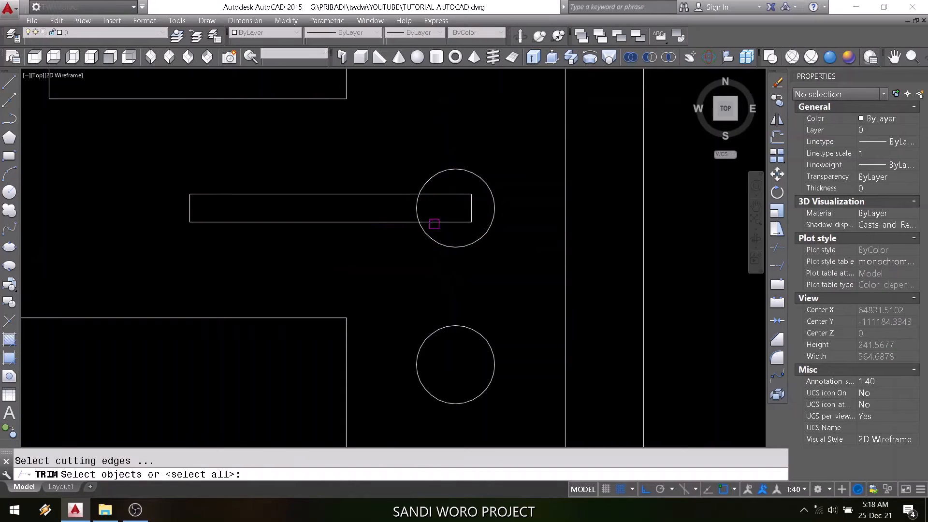
{"action": "left_click", "coordinate": [435, 222]}
{"action": "key", "text": "Return"}
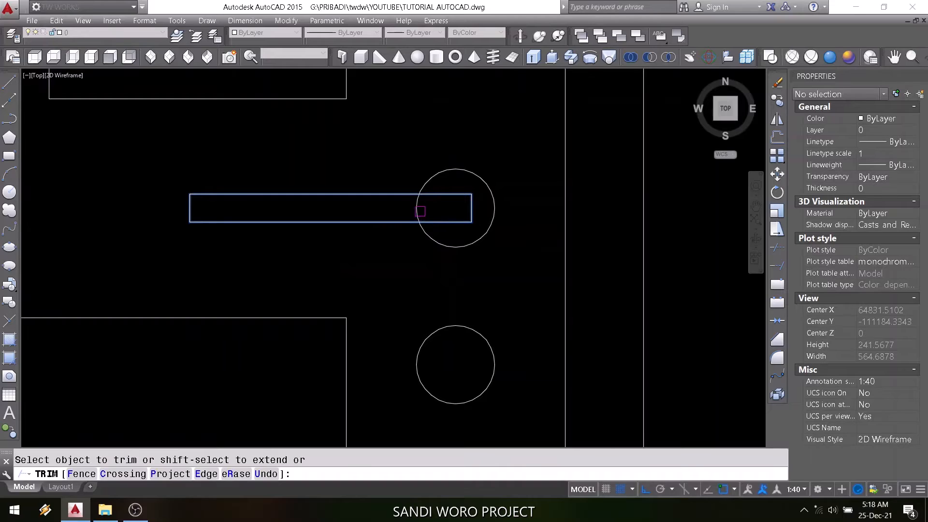
{"action": "left_click", "coordinate": [420, 209]}
{"action": "key", "text": "Return"}
Draw the opening symbol as a polyline from the door leaf's upper-right corner through its left edge's midpoint to its lower-right corner
{"action": "scroll", "coordinate": [426, 227], "scroll_direction": "down", "scroll_amount": 8}
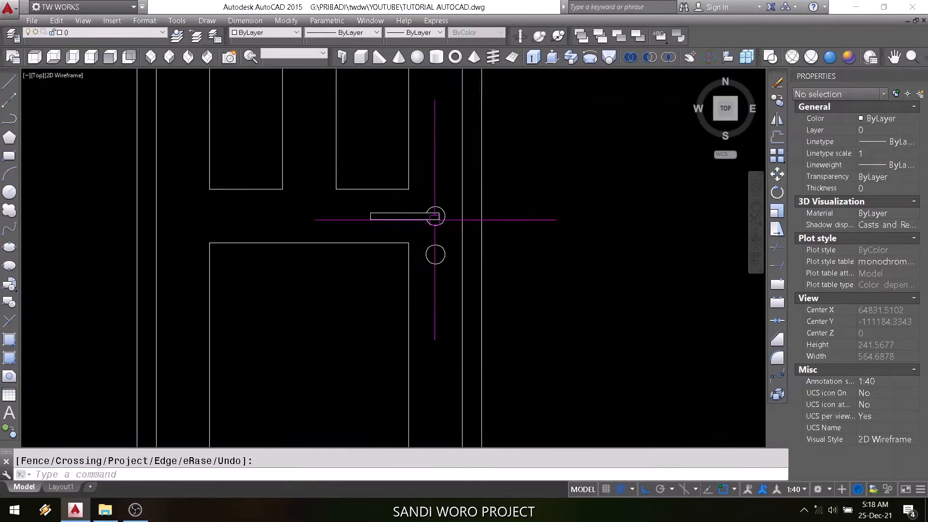
{"action": "middle_click_drag", "start_coordinate": [450, 254], "coordinate": [460, 293]}
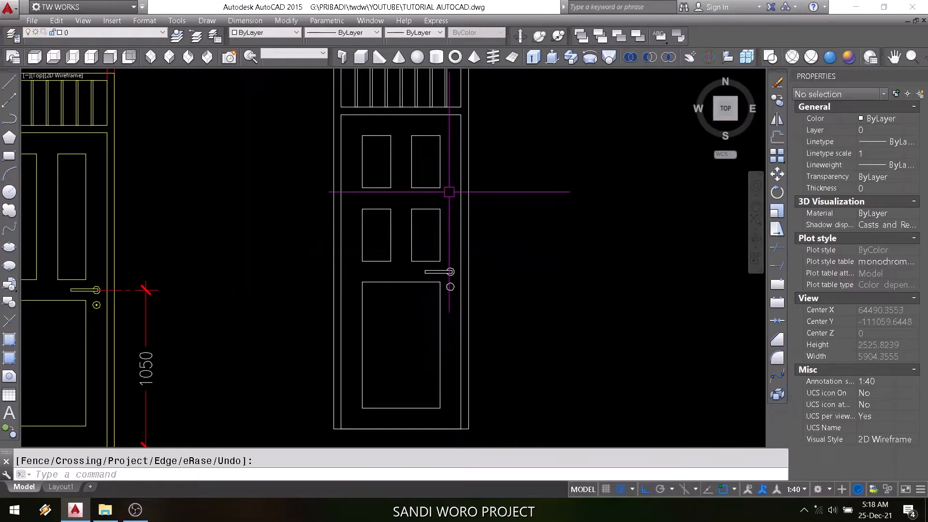
{"action": "left_click", "coordinate": [8, 119]}
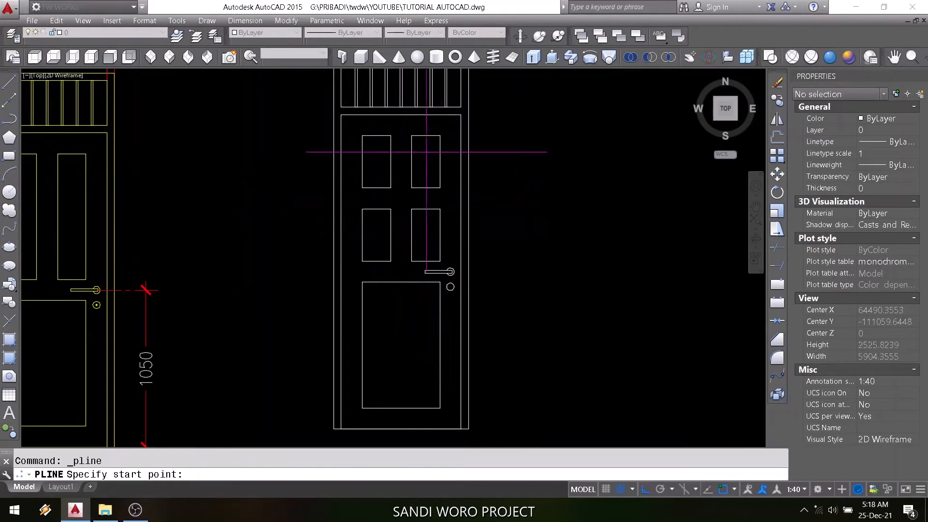
{"action": "left_click", "coordinate": [461, 115]}
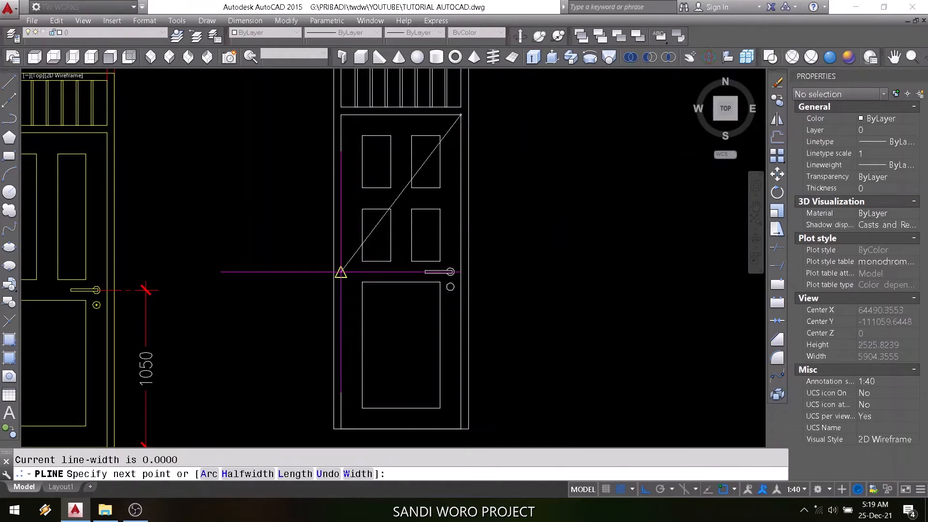
{"action": "left_click", "coordinate": [342, 271]}
{"action": "left_click", "coordinate": [460, 429]}
{"action": "key", "text": "Return"}
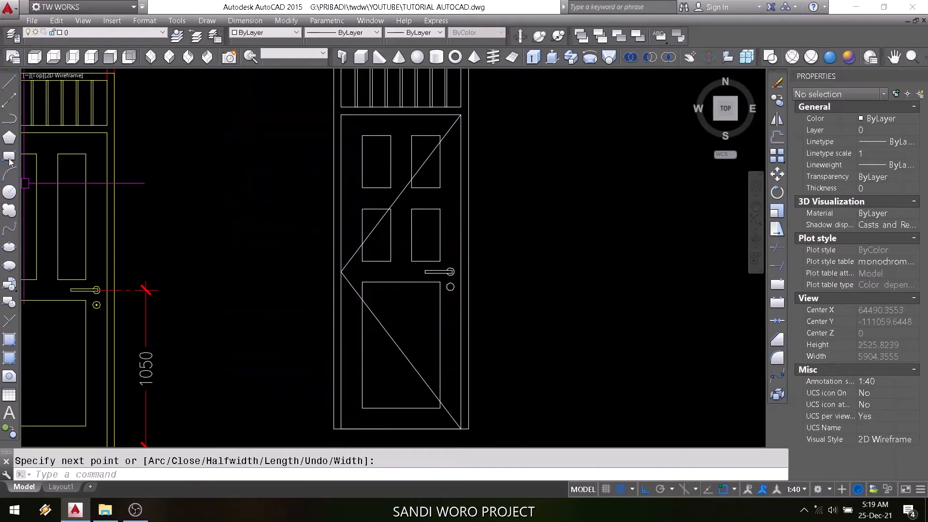
Draw two nested rectangles freehand in the empty area to the right of the door elevation
{"action": "left_click", "coordinate": [9, 158]}
{"action": "left_click", "coordinate": [551, 199]}
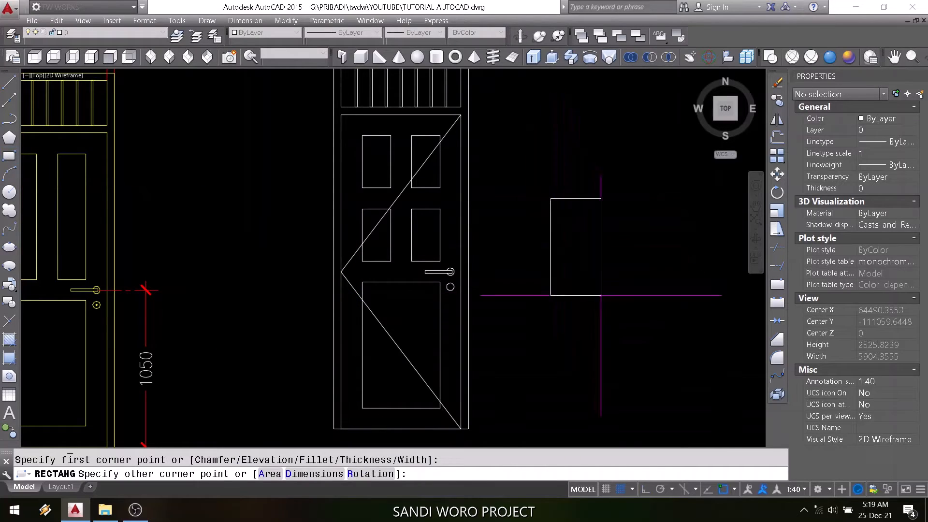
{"action": "left_click", "coordinate": [662, 333]}
{"action": "key", "text": "Return"}
{"action": "left_click", "coordinate": [566, 214]}
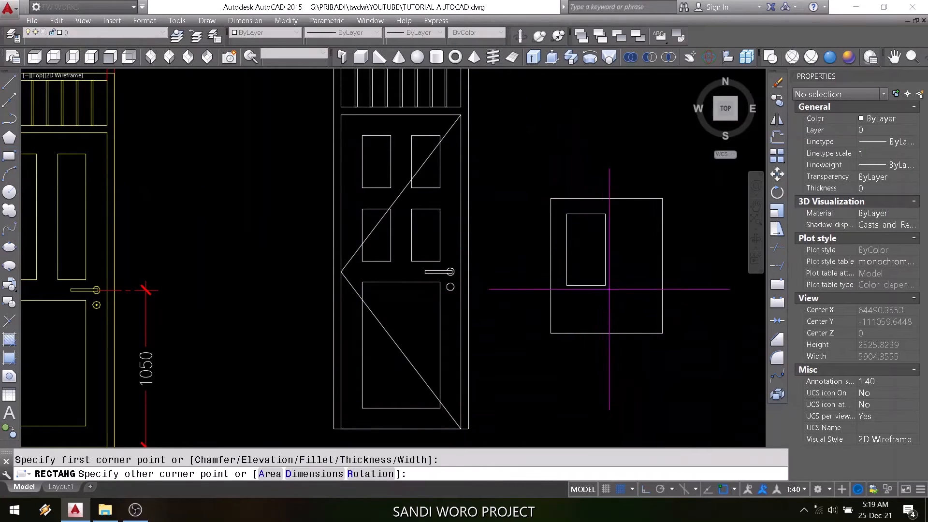
{"action": "left_click", "coordinate": [653, 320]}
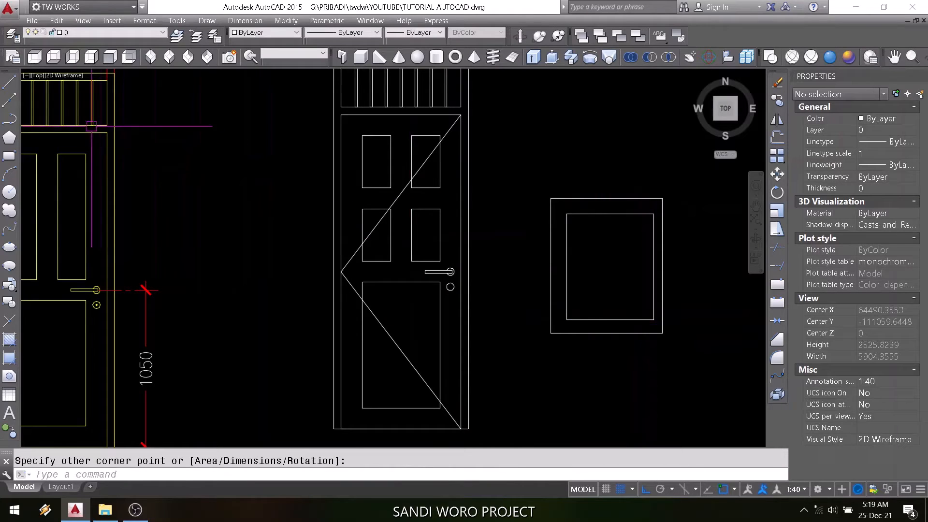
Draw a polyline in the inner sample rectangle from its lower-left corner through its upper edge's midpoint to its lower-right corner
{"action": "left_click", "coordinate": [16, 118]}
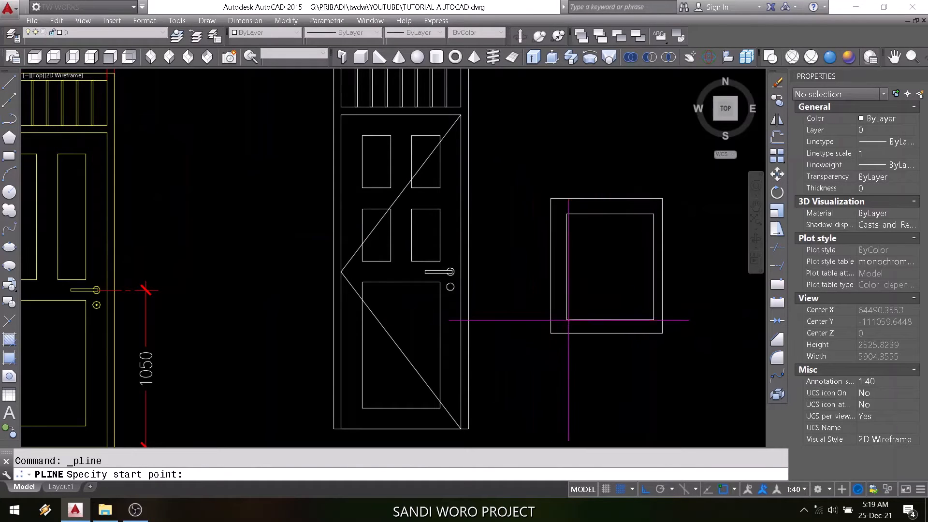
{"action": "left_click", "coordinate": [567, 320]}
{"action": "left_click", "coordinate": [610, 213]}
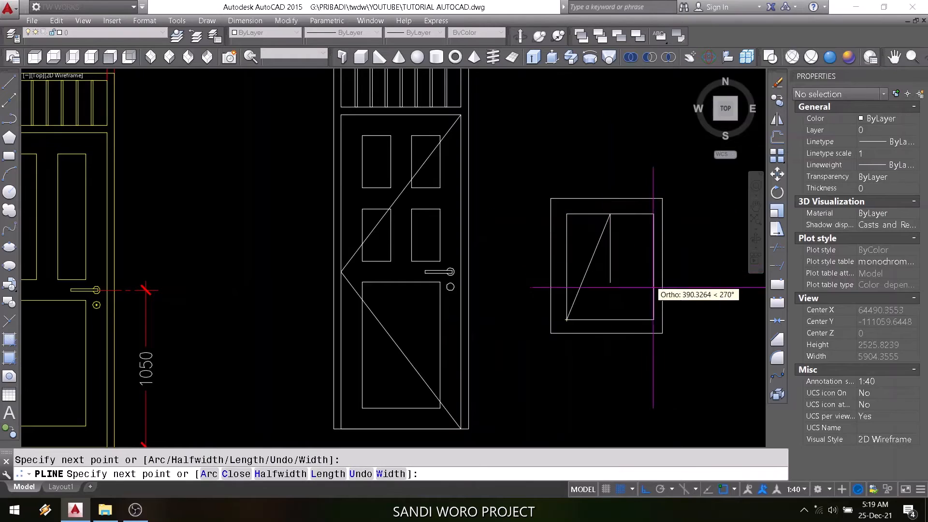
{"action": "left_click", "coordinate": [654, 319]}
{"action": "key", "text": "Return"}
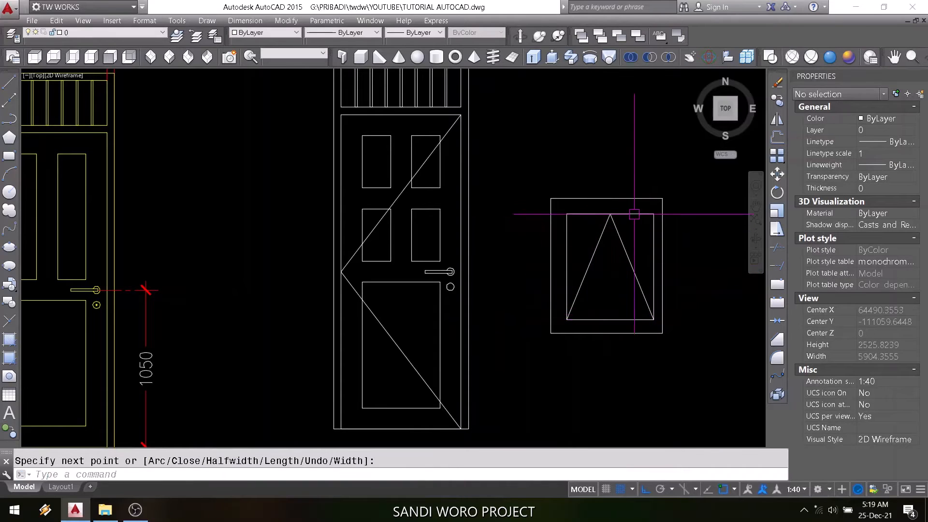
Erase the upward-pointing opening polyline from the sample rectangle
{"action": "middle_click_drag", "start_coordinate": [585, 214], "coordinate": [472, 213]}
{"action": "type", "text": "e"}
{"action": "key", "text": "Return"}
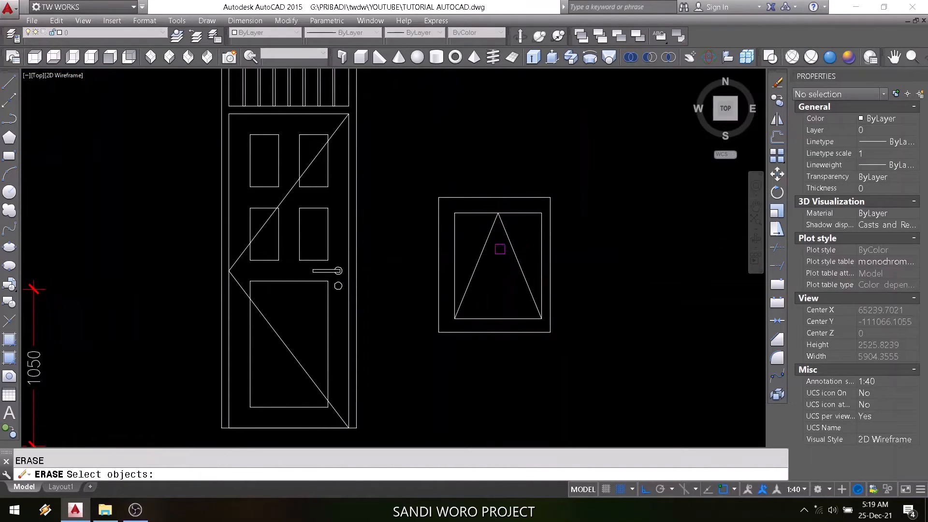
{"action": "left_click", "coordinate": [486, 246]}
{"action": "key", "text": "Return"}
Draw a polyline in the inner sample rectangle from its upper-right corner through its left edge's midpoint to its lower-right corner
{"action": "left_click", "coordinate": [9, 118]}
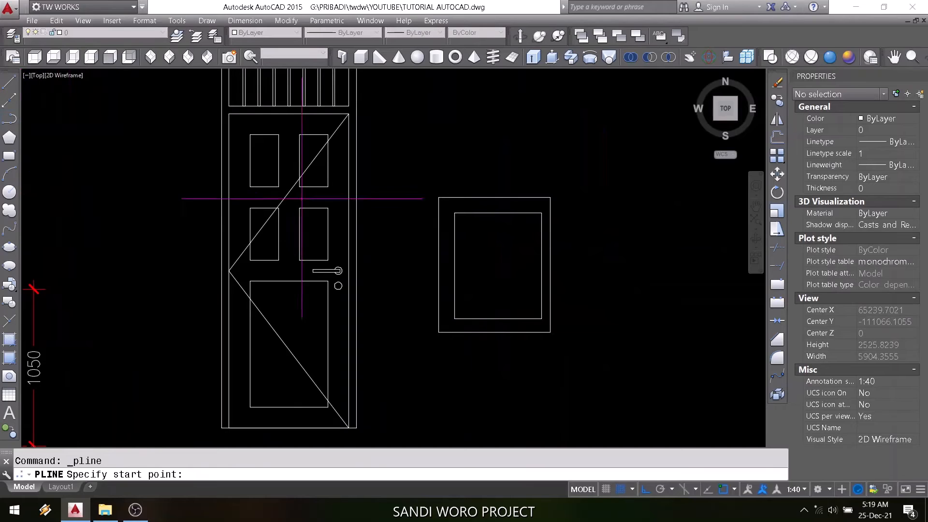
{"action": "left_click", "coordinate": [542, 213]}
{"action": "left_click", "coordinate": [455, 266]}
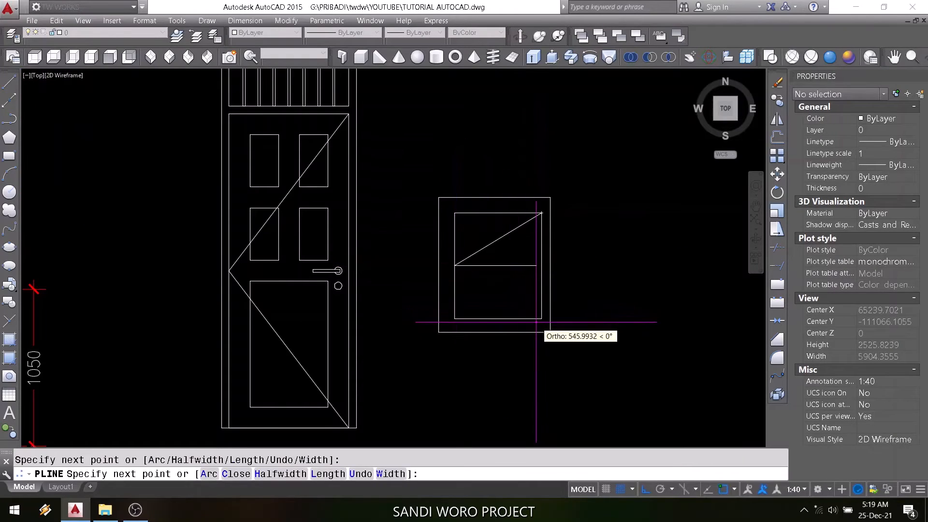
{"action": "left_click", "coordinate": [542, 318]}
{"action": "key", "text": "Return"}
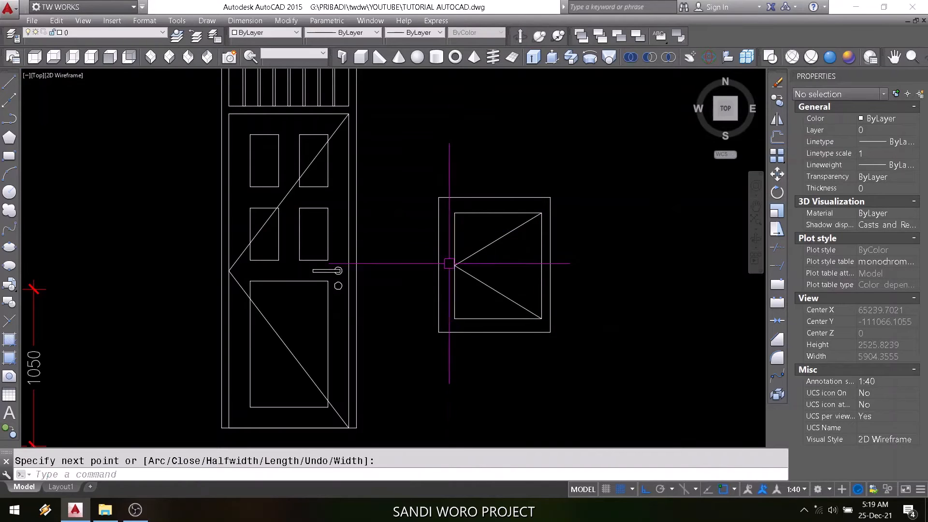
Erase both nested sample rectangles together with the sideways opening polyline inside them
{"action": "type", "text": "e"}
{"action": "key", "text": "Return"}
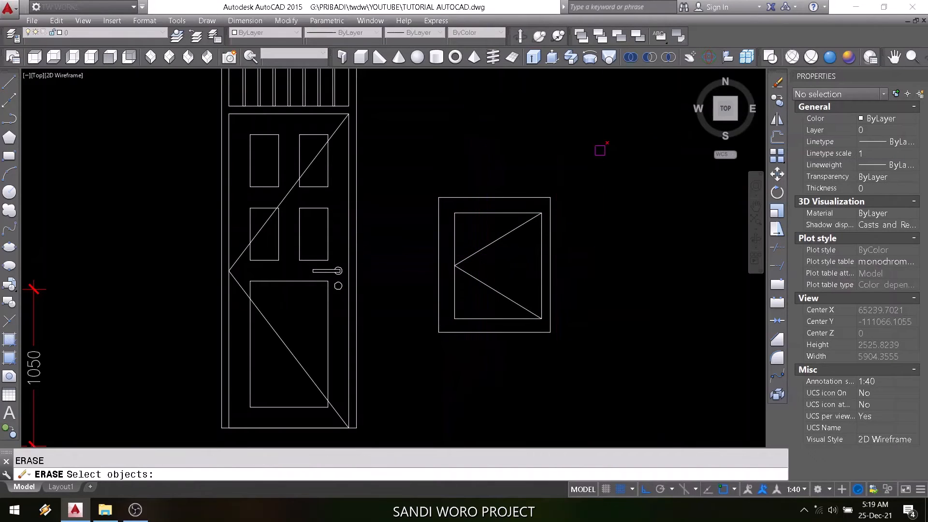
{"action": "left_click", "coordinate": [600, 151]}
{"action": "left_click", "coordinate": [435, 367]}
{"action": "key", "text": "Return"}
Put all objects of the new door's elevation and plan view on layer KUSEN
{"action": "middle_click_drag", "start_coordinate": [399, 290], "coordinate": [447, 242]}
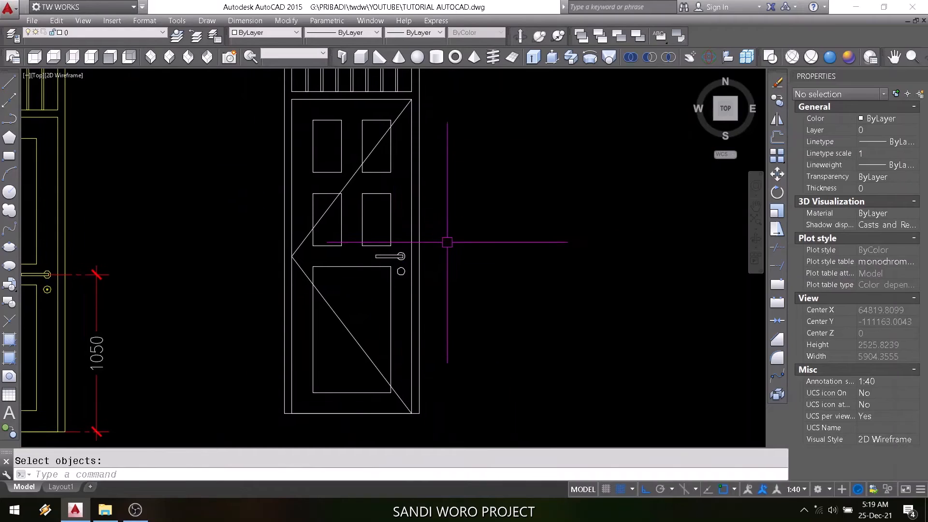
{"action": "scroll", "coordinate": [447, 242], "scroll_direction": "down", "scroll_amount": 4}
{"action": "left_click", "coordinate": [353, 139]}
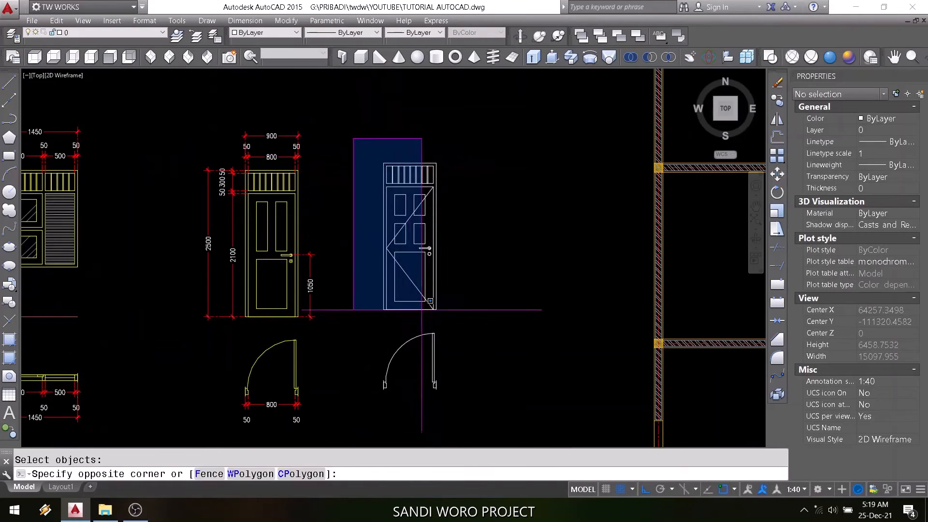
{"action": "left_click", "coordinate": [460, 405]}
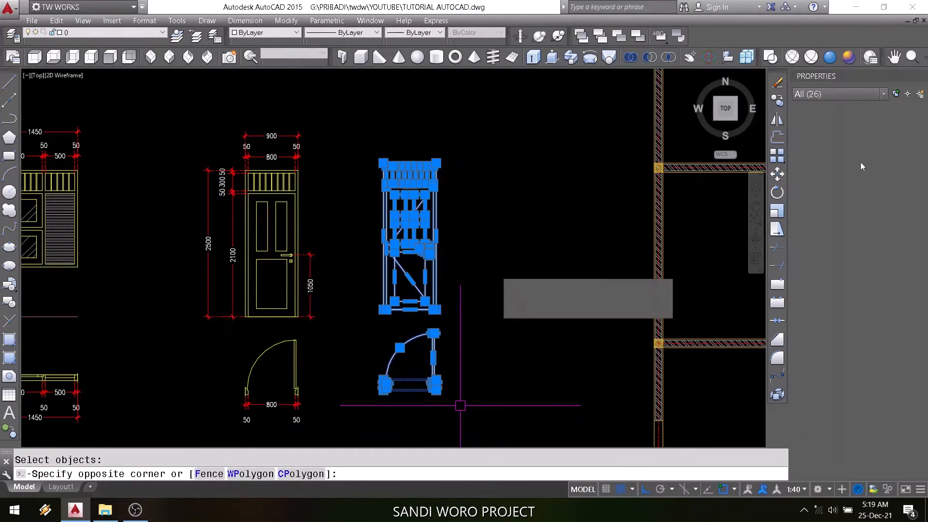
{"action": "left_click", "coordinate": [898, 128]}
{"action": "left_click", "coordinate": [899, 128]}
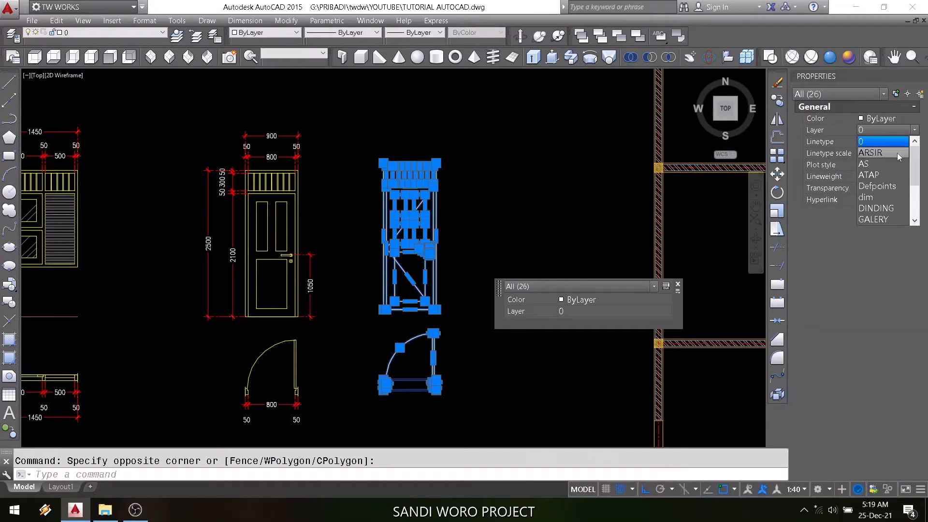
{"action": "left_click_drag", "start_coordinate": [917, 170], "coordinate": [920, 189]}
{"action": "left_click", "coordinate": [880, 197]}
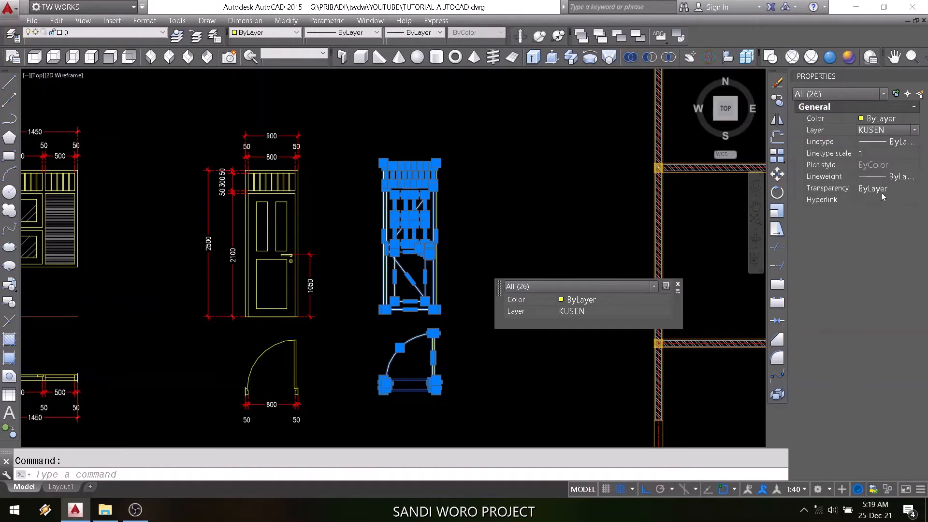
{"action": "key", "text": "Escape"}
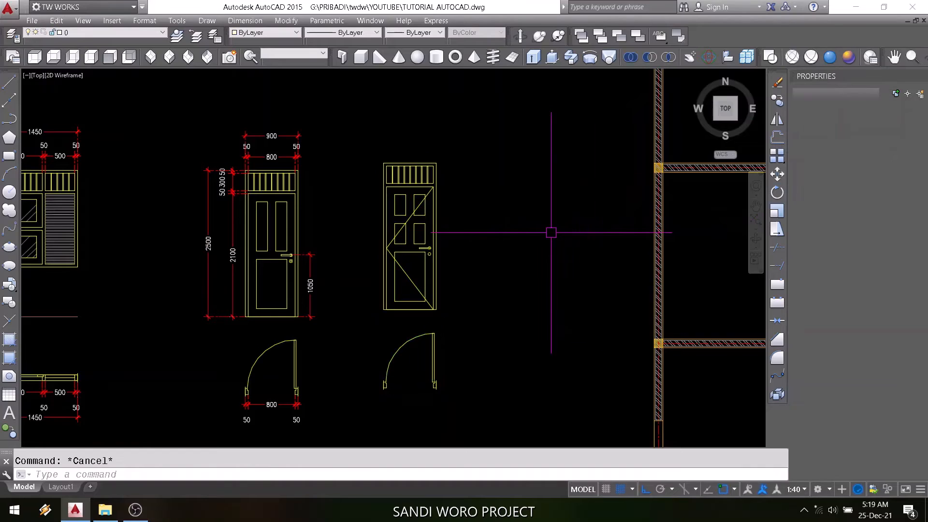
Set the door elevation's opening-symbol polyline to lineweight 0.05 mm and color Red
{"action": "scroll", "coordinate": [421, 271], "scroll_direction": "up", "scroll_amount": 2}
{"action": "left_click", "coordinate": [394, 269]}
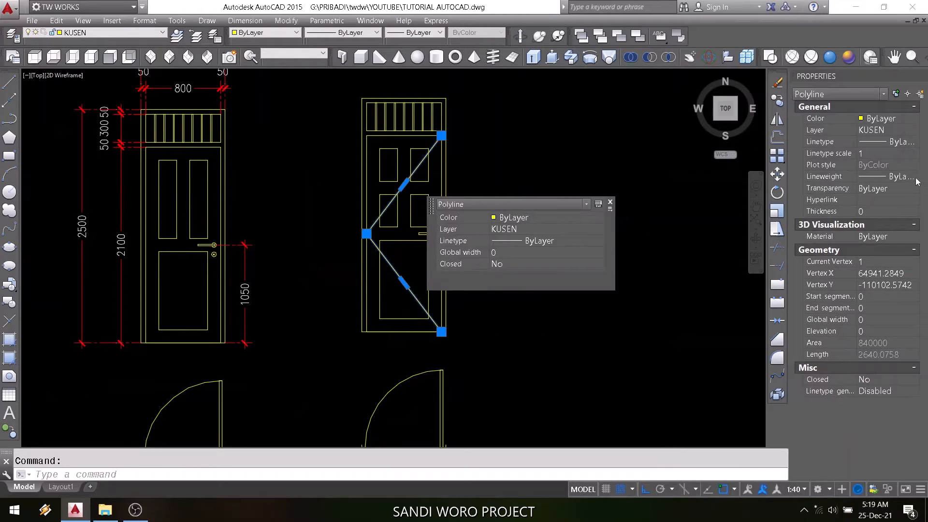
{"action": "left_click", "coordinate": [917, 180]}
{"action": "left_click", "coordinate": [915, 177]}
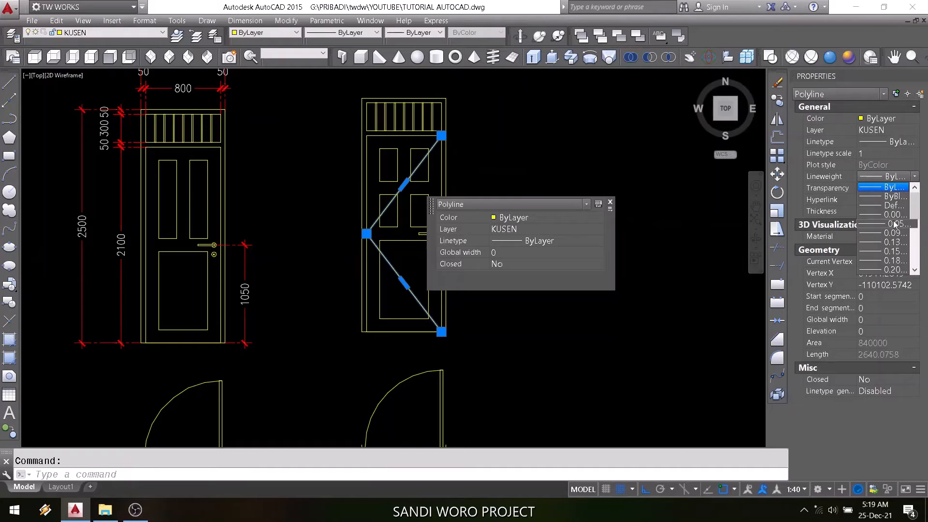
{"action": "left_click", "coordinate": [895, 224]}
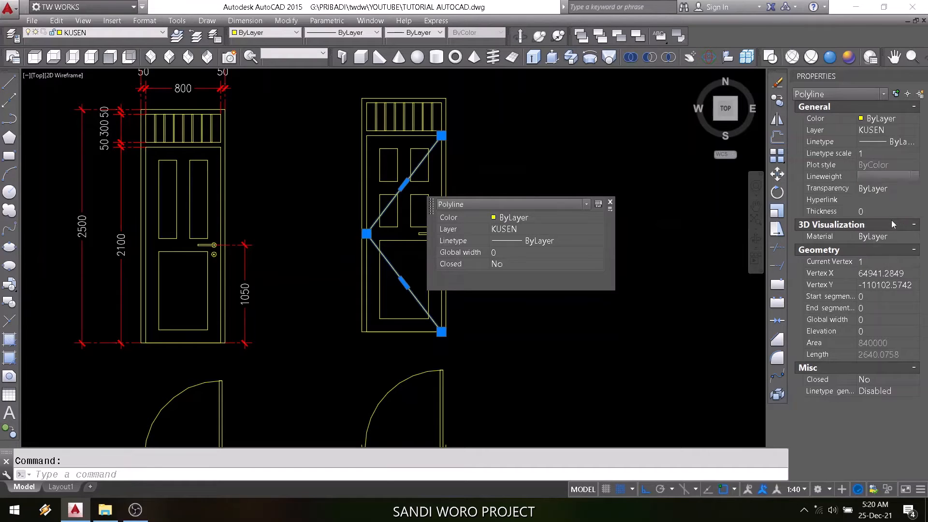
{"action": "left_click", "coordinate": [911, 119]}
{"action": "left_click", "coordinate": [908, 141]}
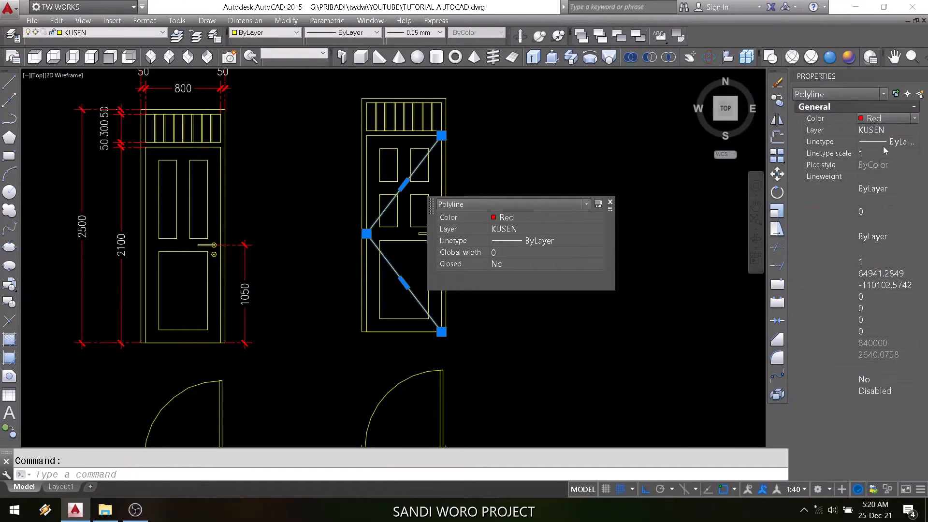
Give the opening-symbol polyline the CENTER linetype with a linetype scale of 3
{"action": "left_click", "coordinate": [912, 131]}
{"action": "left_click", "coordinate": [915, 148]}
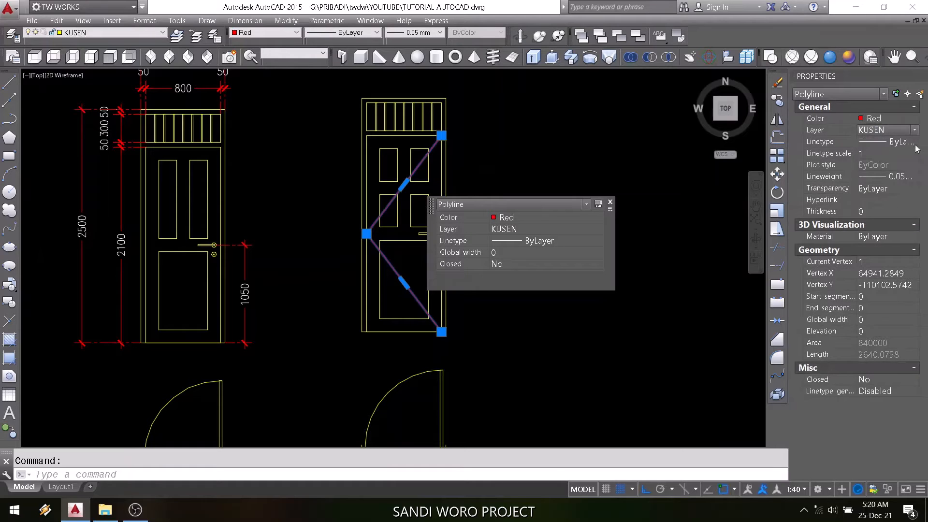
{"action": "left_click", "coordinate": [912, 142]}
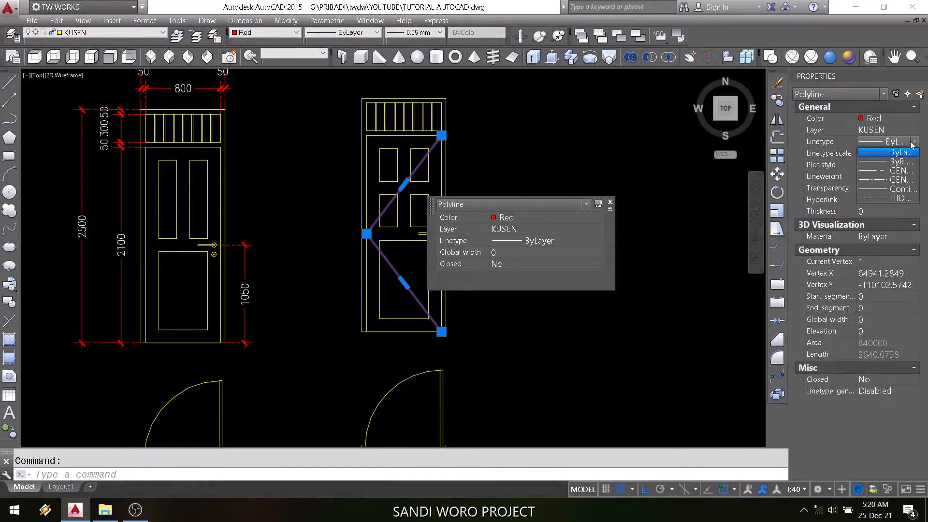
{"action": "left_click", "coordinate": [891, 171]}
{"action": "left_click", "coordinate": [869, 154]}
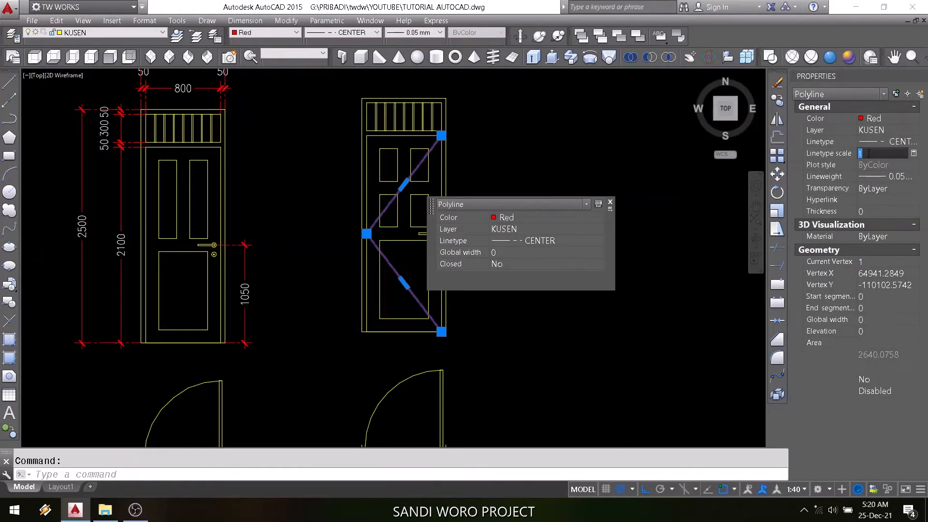
{"action": "type", "text": "3"}
{"action": "key", "text": "Return"}
{"action": "key", "text": "Escape"}
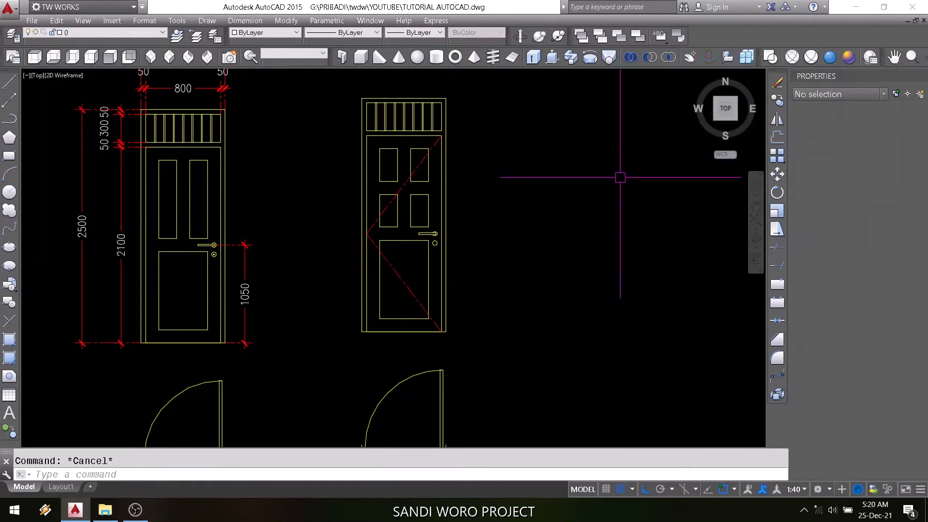
{"action": "scroll", "coordinate": [381, 223], "scroll_direction": "up", "scroll_amount": 2}
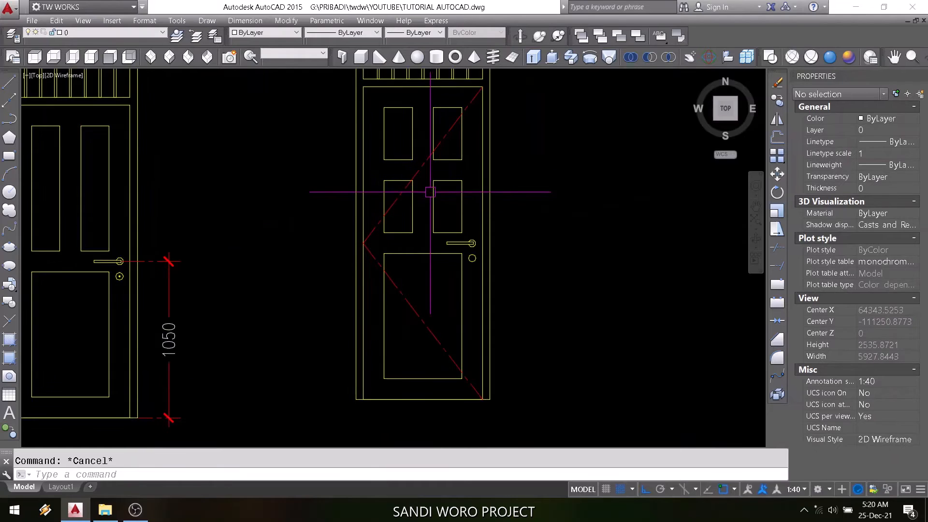
{"action": "left_click", "coordinate": [424, 166]}
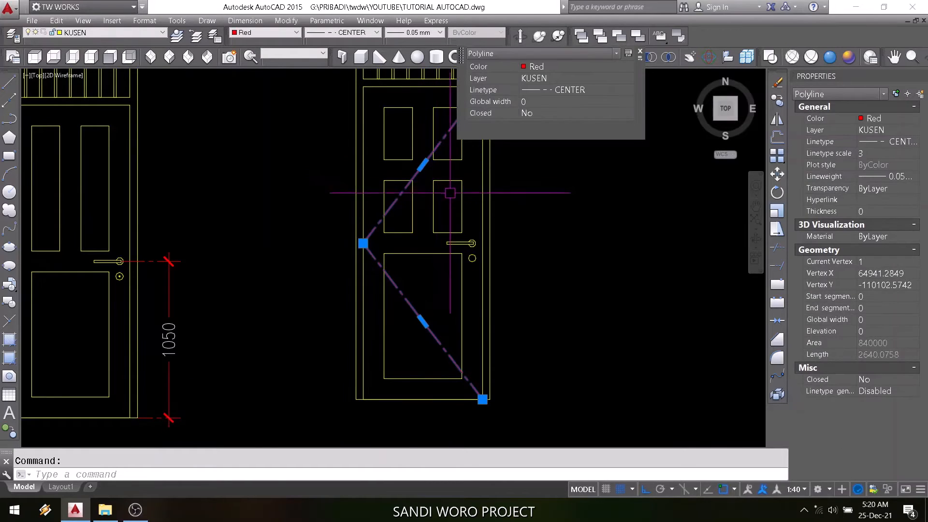
{"action": "key", "text": "Escape"}
Match the properties of the plan view's door swing arc to those of the elevation's opening-symbol polyline
{"action": "scroll", "coordinate": [467, 210], "scroll_direction": "down", "scroll_amount": 3}
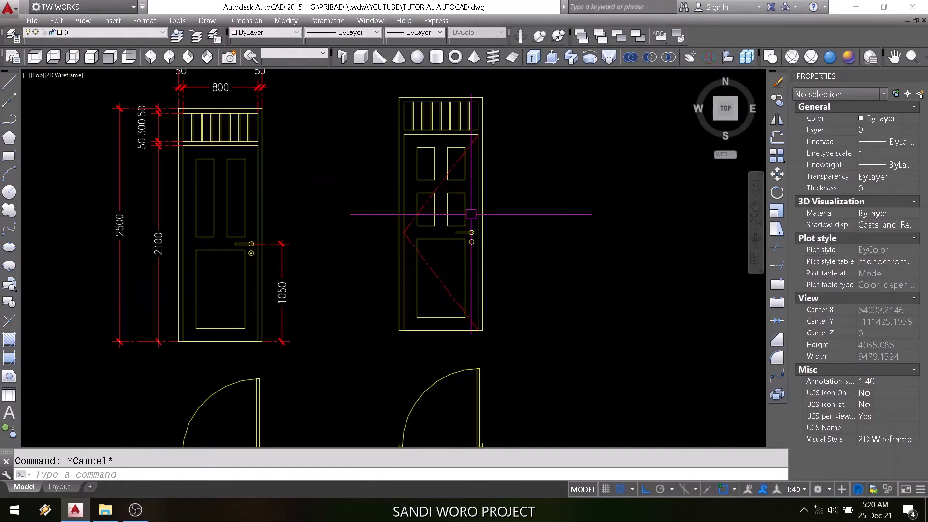
{"action": "scroll", "coordinate": [486, 240], "scroll_direction": "up", "scroll_amount": 2}
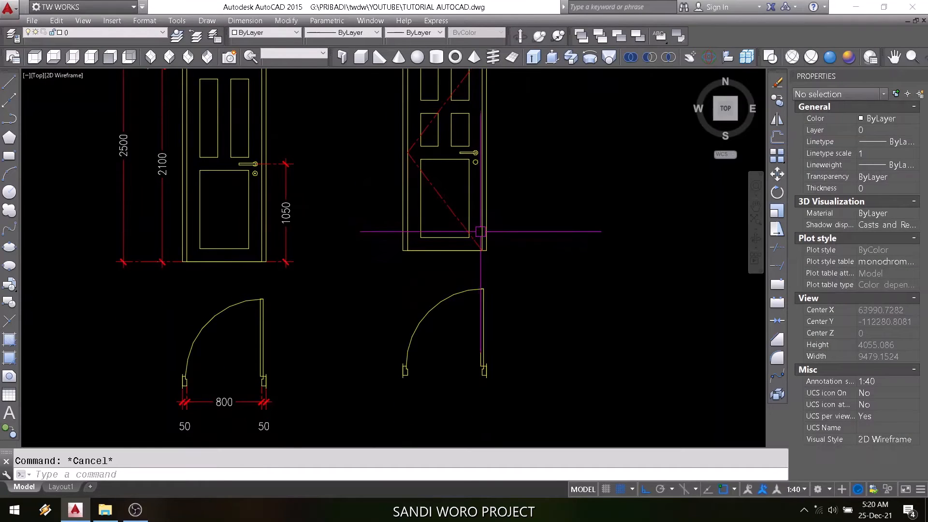
{"action": "type", "text": "ma"}
{"action": "key", "text": "Return"}
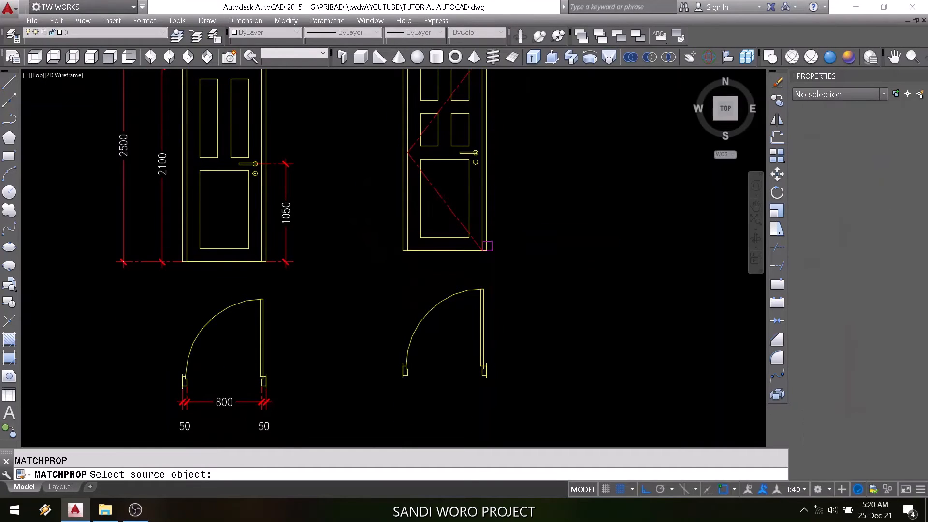
{"action": "left_click", "coordinate": [438, 197]}
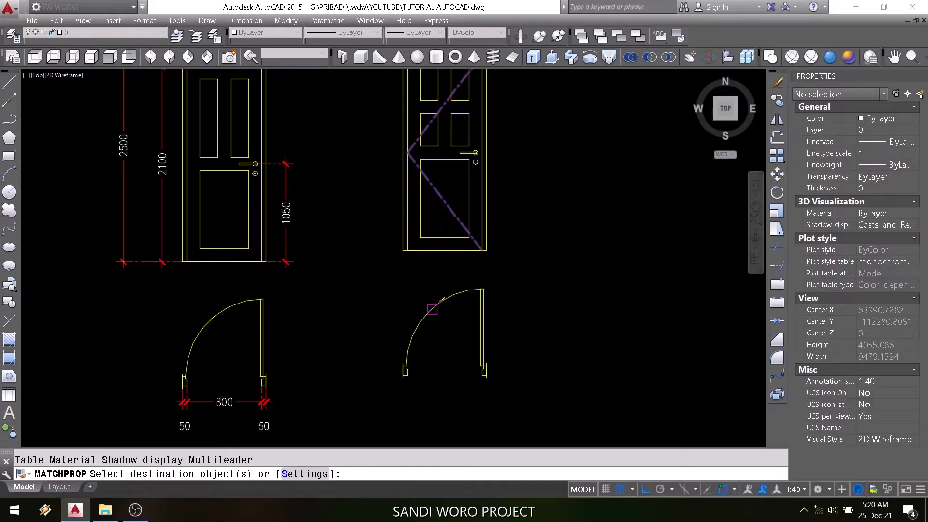
{"action": "left_click", "coordinate": [432, 309]}
{"action": "key", "text": "Return"}
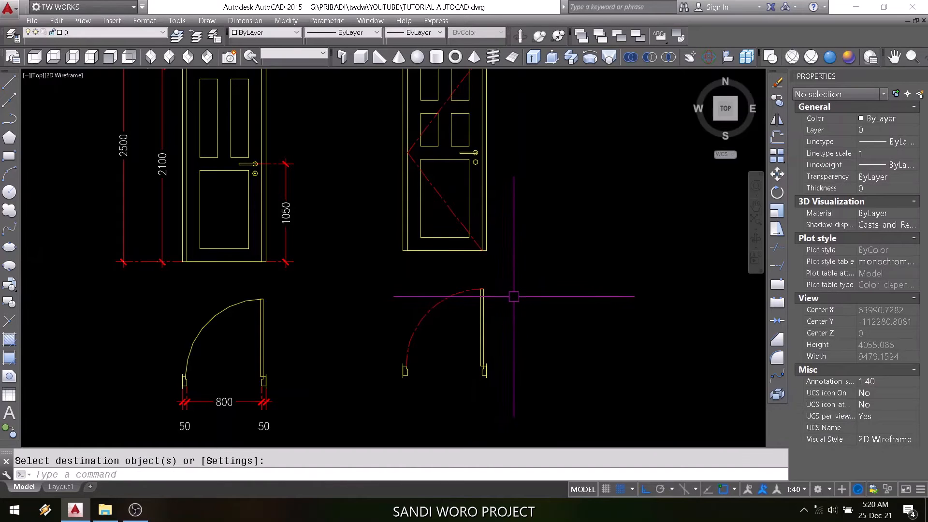
Start a block definition from the new door's elevation and plan view, with its base point at the midpoint of the elevation's bottom edge
{"action": "scroll", "coordinate": [516, 297], "scroll_direction": "down", "scroll_amount": 2}
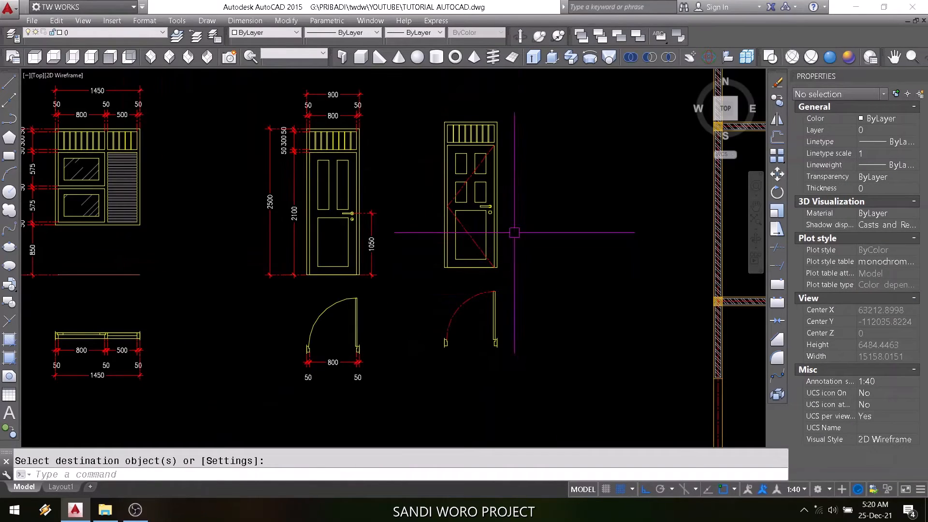
{"action": "middle_click_drag", "start_coordinate": [531, 258], "coordinate": [452, 274]}
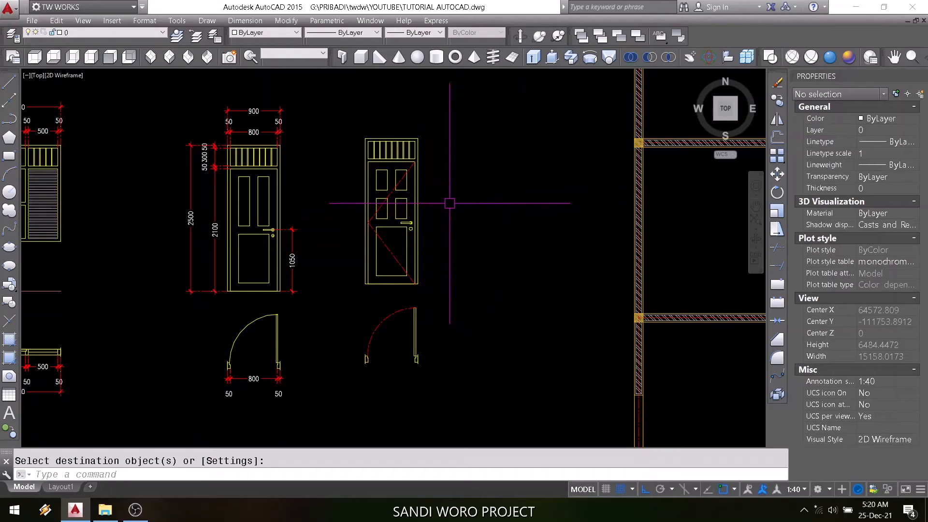
{"action": "type", "text": "b"}
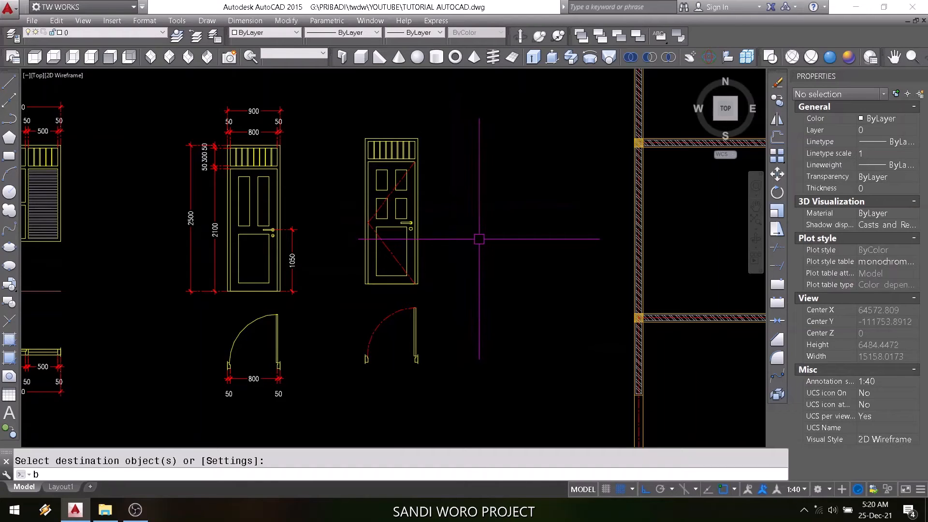
{"action": "key", "text": "Return"}
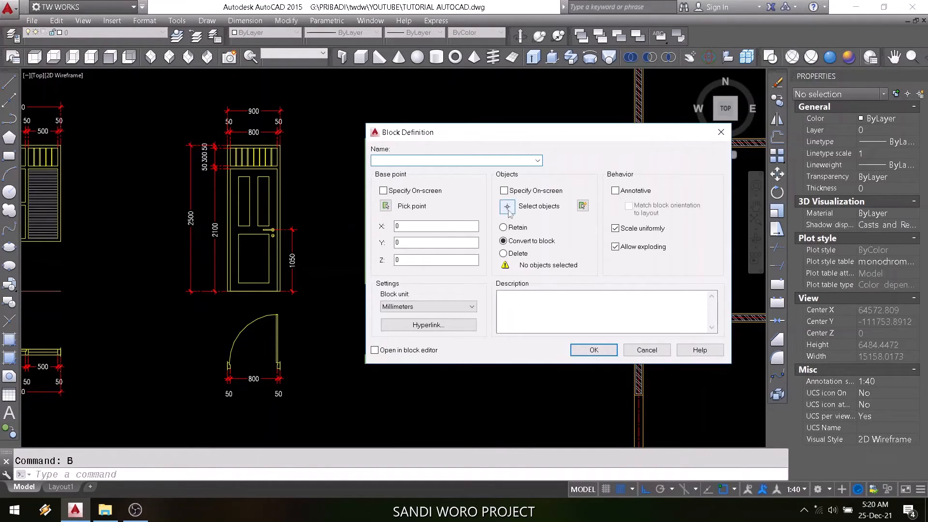
{"action": "left_click", "coordinate": [507, 206]}
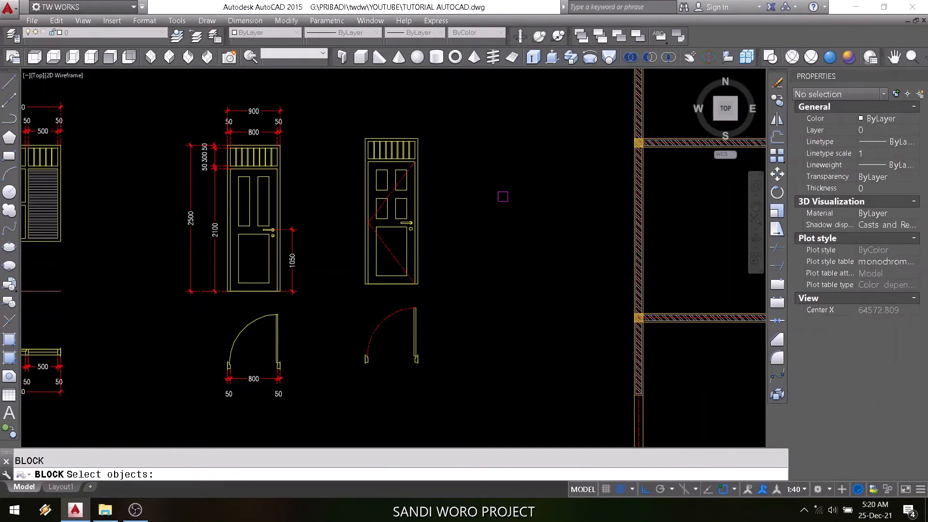
{"action": "left_click", "coordinate": [455, 115]}
{"action": "left_click", "coordinate": [342, 442]}
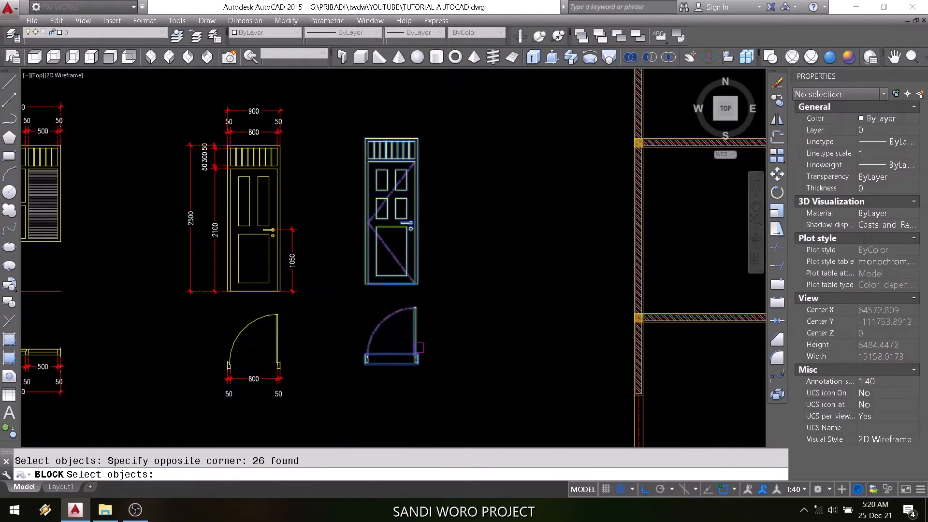
{"action": "key", "text": "Return"}
{"action": "left_click", "coordinate": [387, 206]}
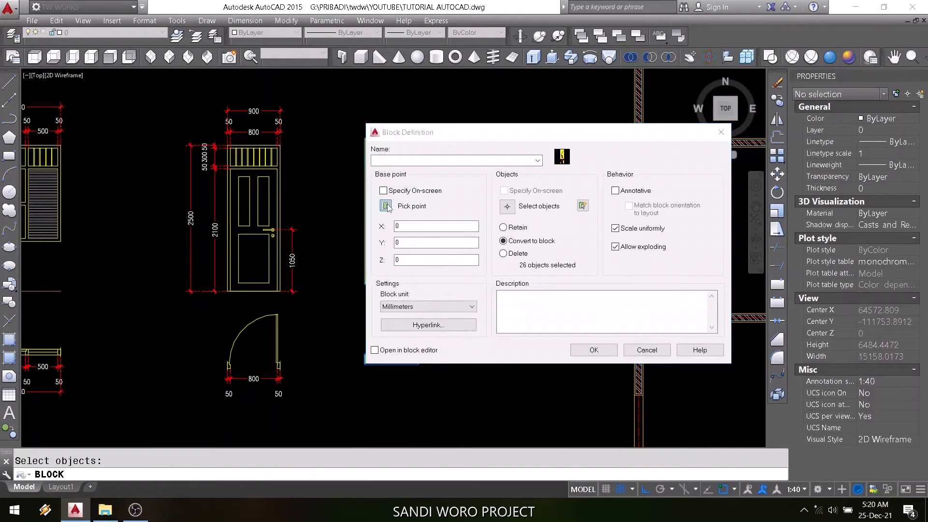
{"action": "left_click", "coordinate": [391, 284]}
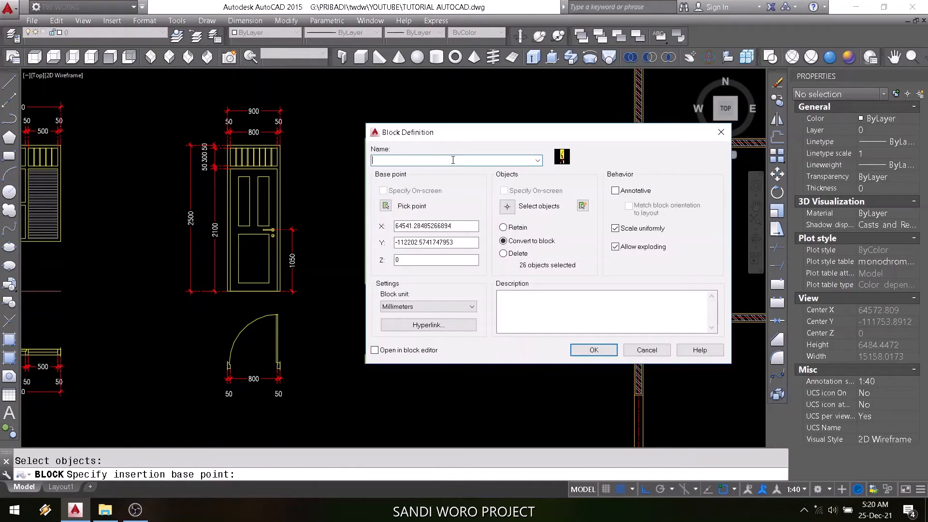
Name the block PINTU JATI 1, keep its unit as Millimeters, and create it
{"action": "key", "text": "Caps_Lock"}
{"action": "type", "text": "PINTU JATI 1"}
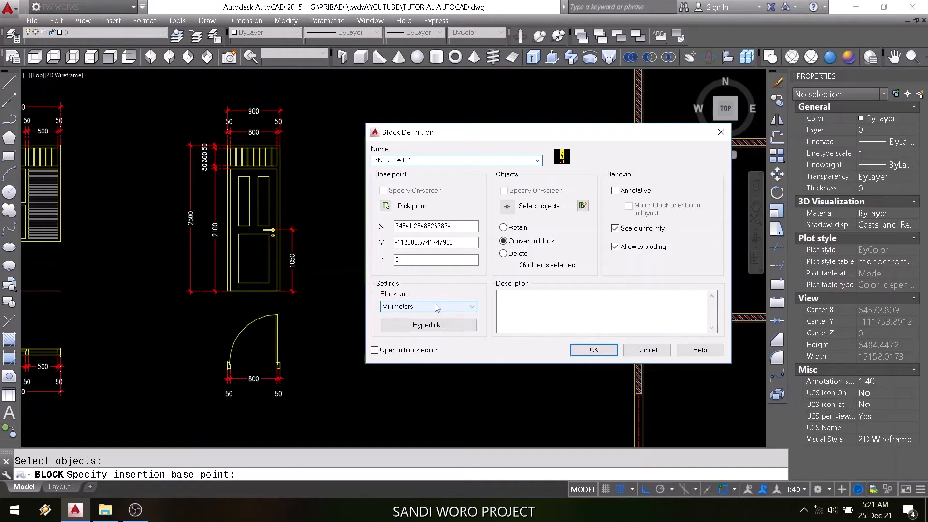
{"action": "left_click", "coordinate": [419, 307]}
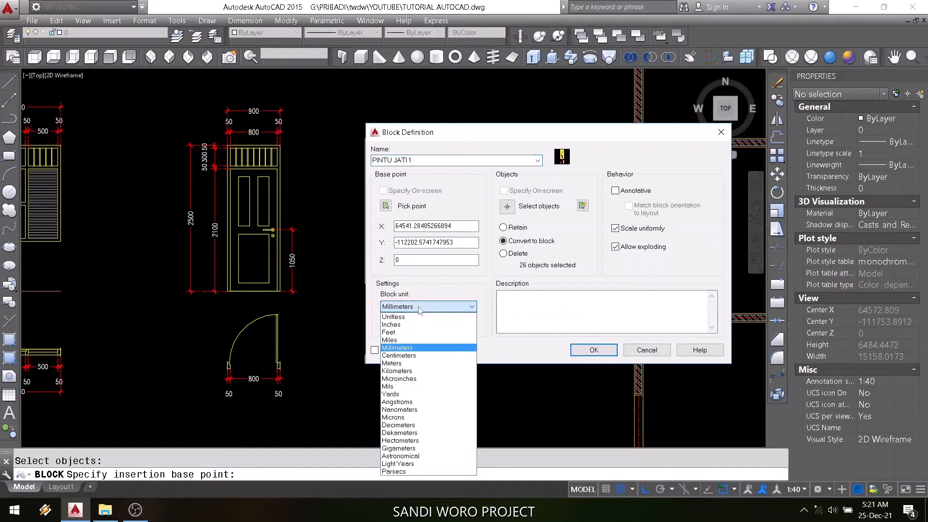
{"action": "left_click", "coordinate": [409, 348]}
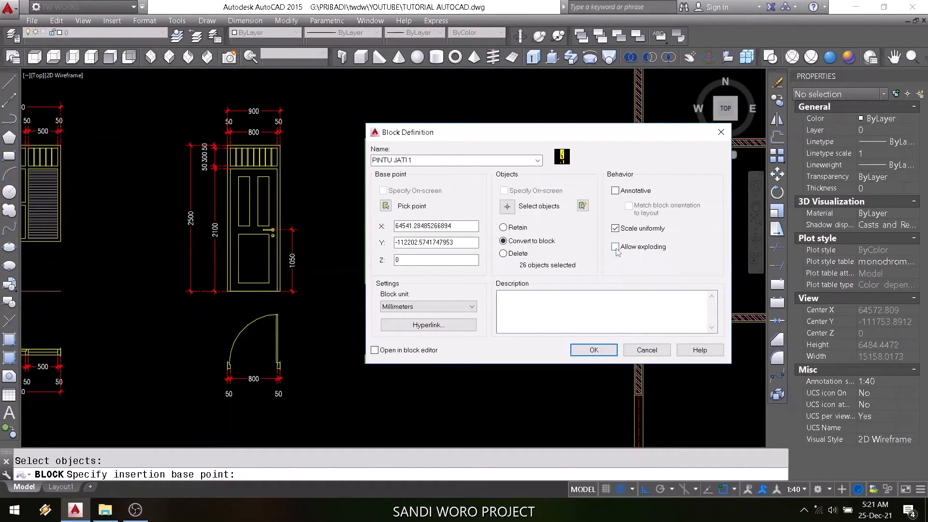
{"action": "left_click", "coordinate": [594, 351]}
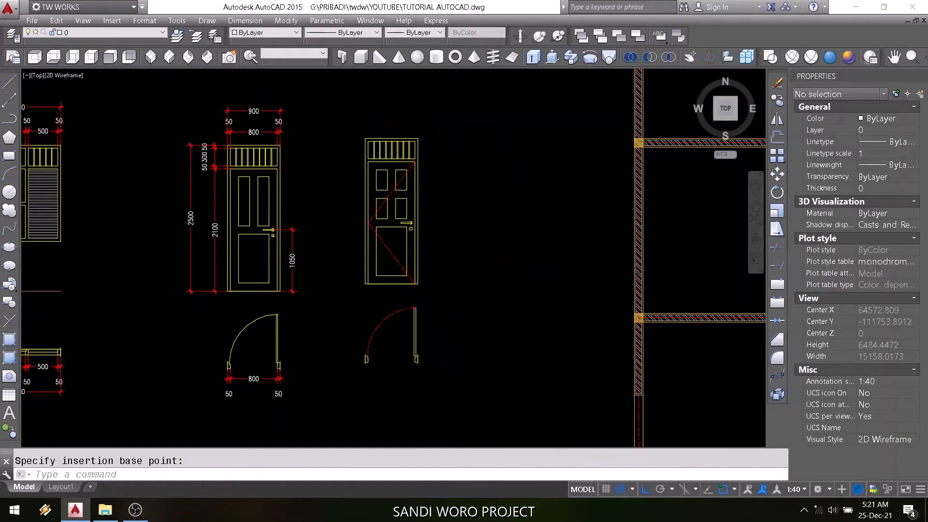
{"action": "left_click", "coordinate": [391, 284]}
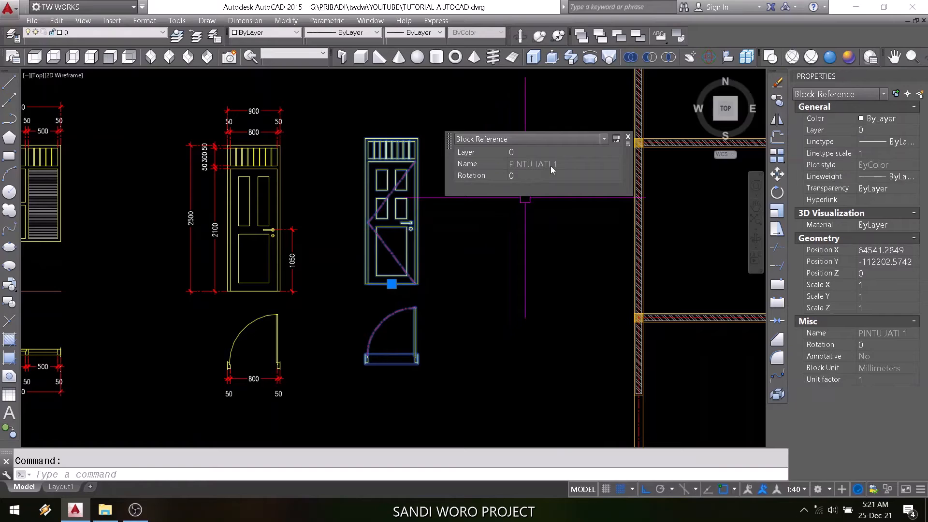
{"action": "key", "text": "Escape"}
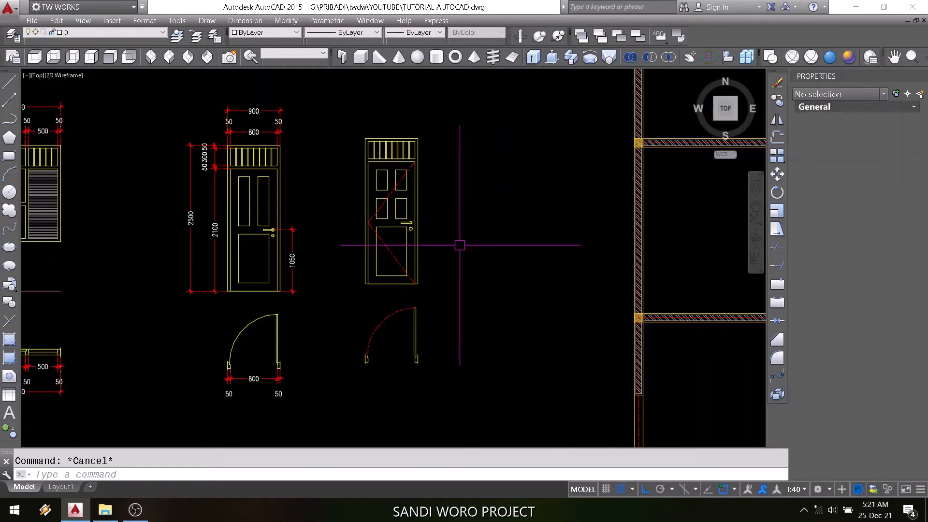
Copy the PINTU JATI 1 block horizontally into the empty space between the original and the floor plan walls
{"action": "type", "text": "co"}
{"action": "key", "text": "Return"}
{"action": "left_click", "coordinate": [415, 334]}
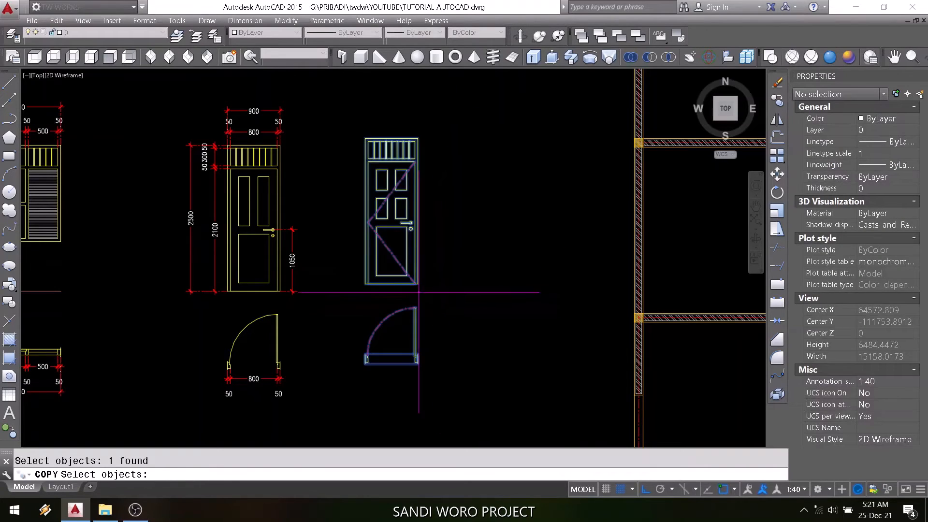
{"action": "key", "text": "Return"}
{"action": "left_click", "coordinate": [463, 285]}
{"action": "left_click", "coordinate": [585, 285]}
{"action": "key", "text": "Return"}
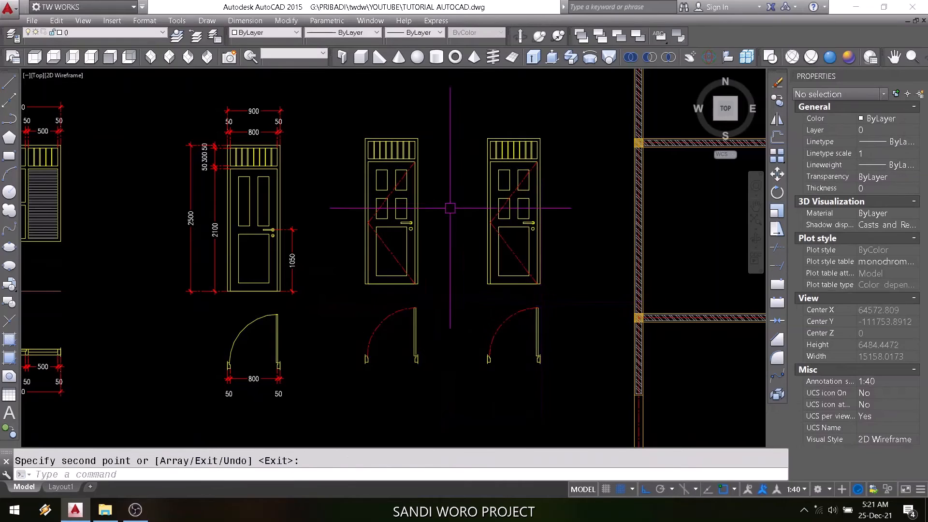
{"action": "left_click", "coordinate": [182, 23]}
{"action": "mouse_move", "coordinate": [279, 176]}
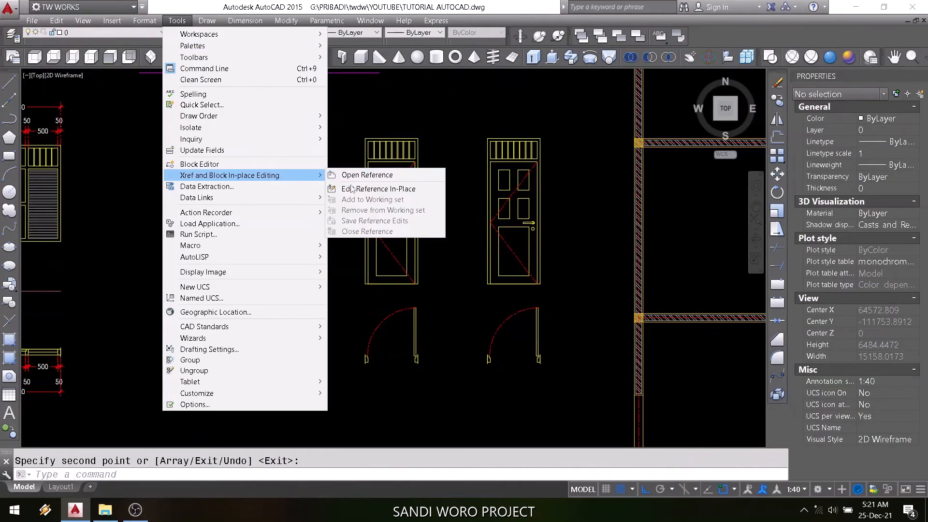
{"action": "left_click", "coordinate": [351, 188]}
{"action": "key", "text": "Escape"}
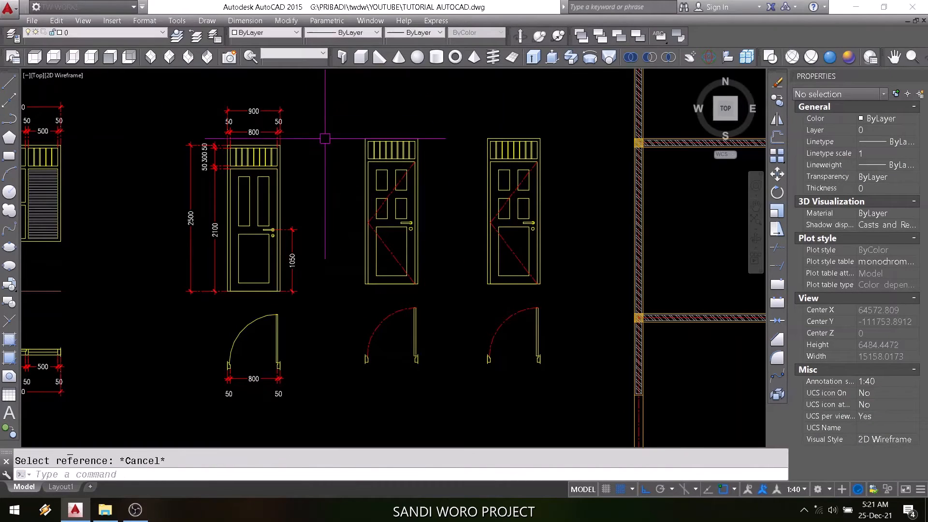
Open the copied PINTU JATI 1 block for in-place reference editing with all nested objects selected and objects outside the working set locked
{"action": "left_click", "coordinate": [181, 24]}
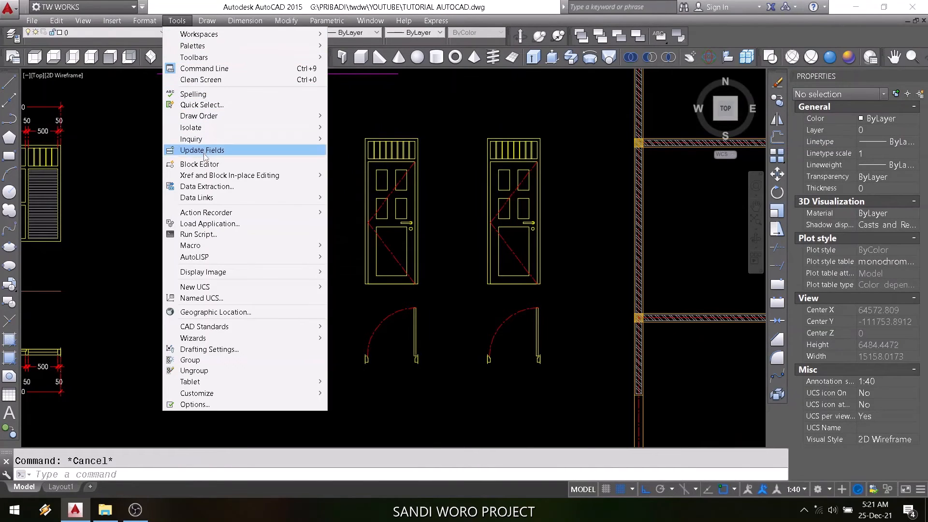
{"action": "mouse_move", "coordinate": [201, 183]}
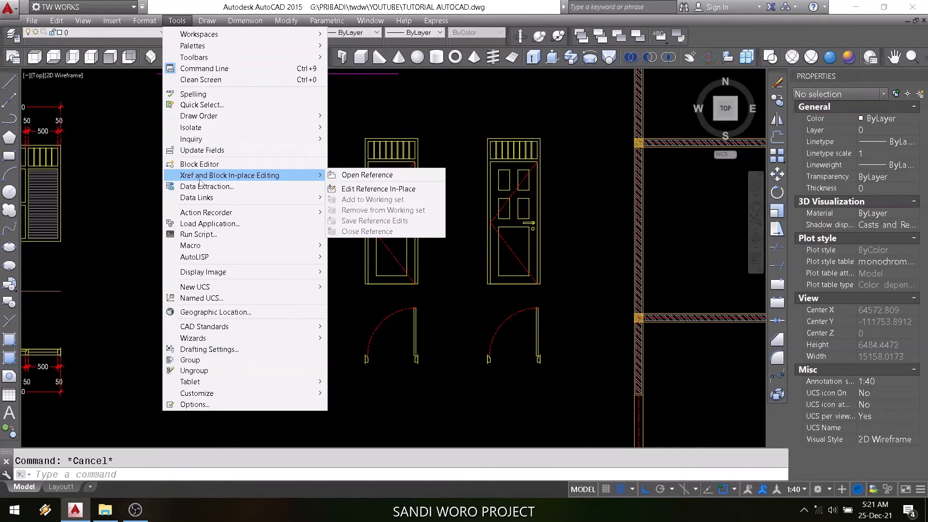
{"action": "left_click", "coordinate": [344, 191]}
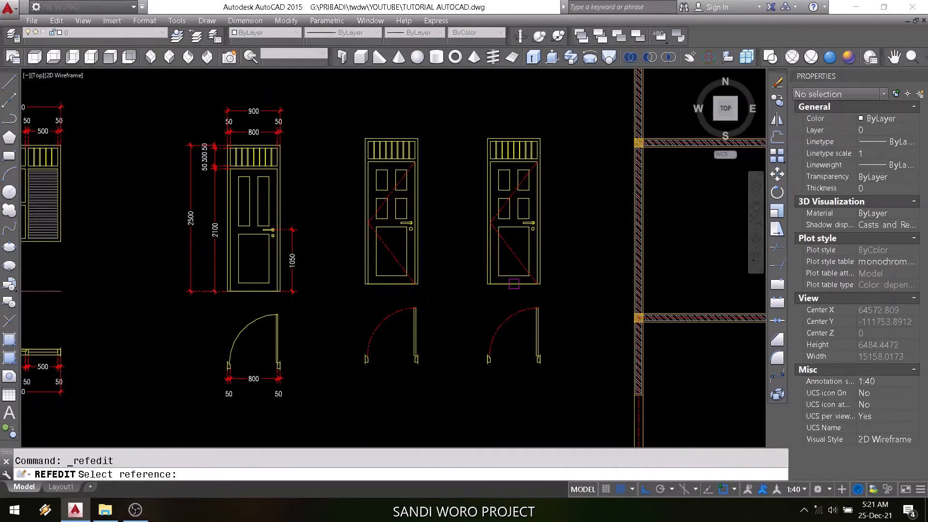
{"action": "left_click", "coordinate": [514, 284]}
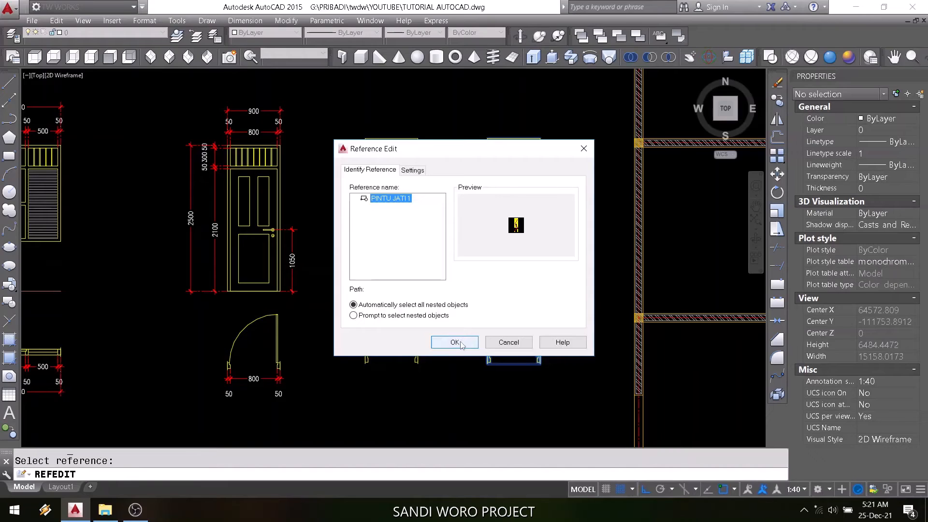
{"action": "left_click", "coordinate": [412, 171]}
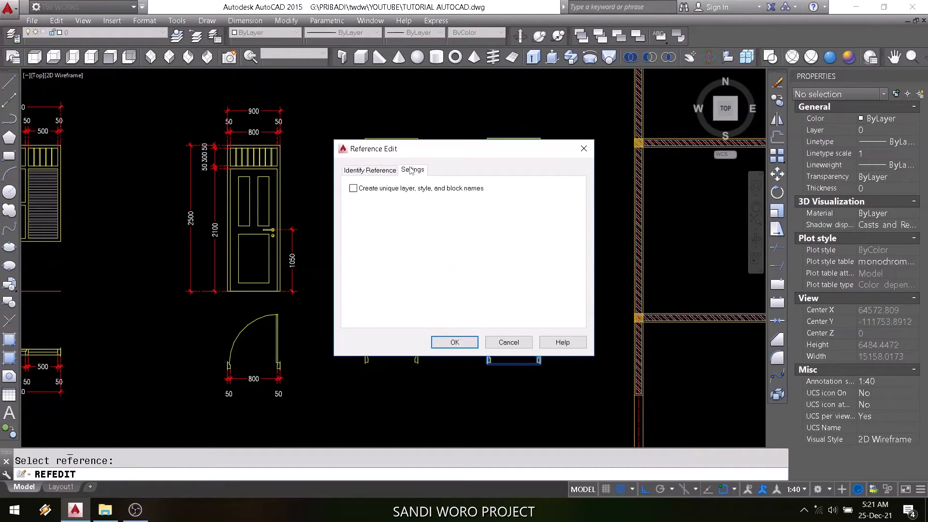
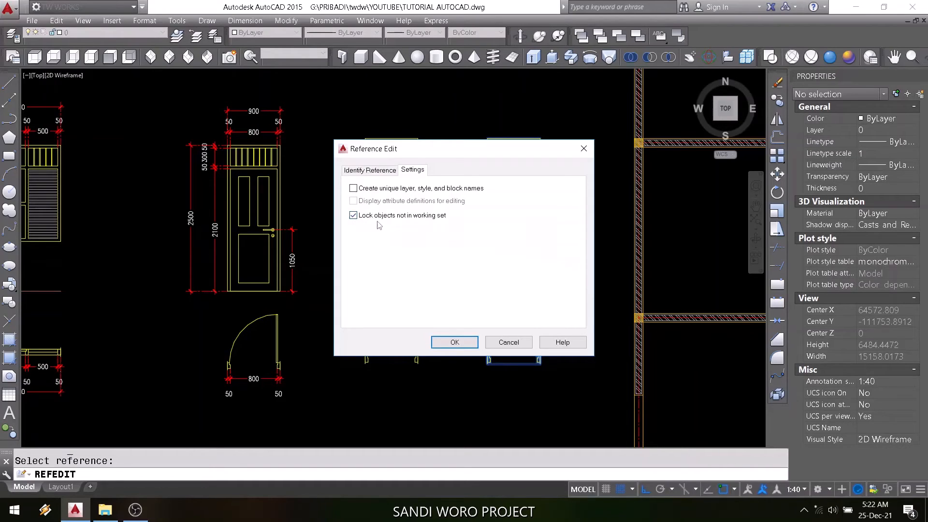
{"action": "left_click", "coordinate": [442, 339]}
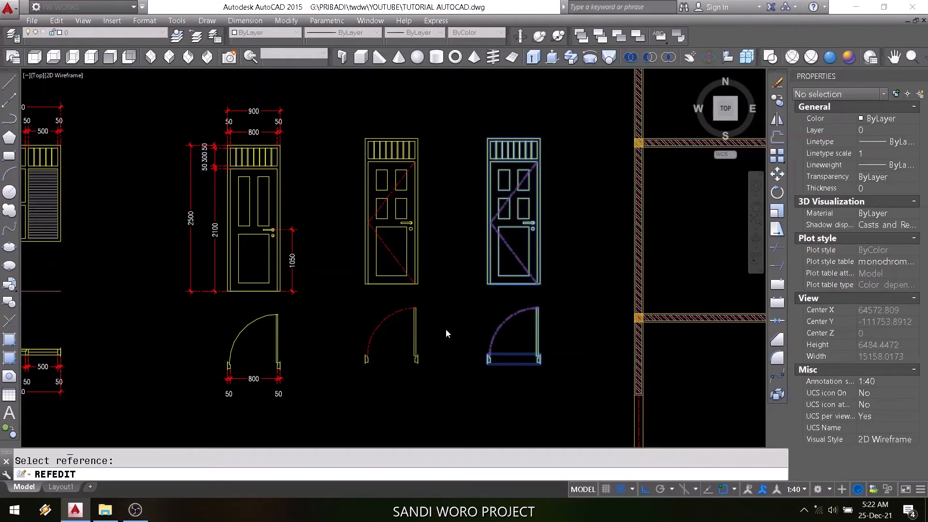
Offset the door's large lower panel rectangle 50 mm inward
{"action": "scroll", "coordinate": [526, 239], "scroll_direction": "up", "scroll_amount": 4}
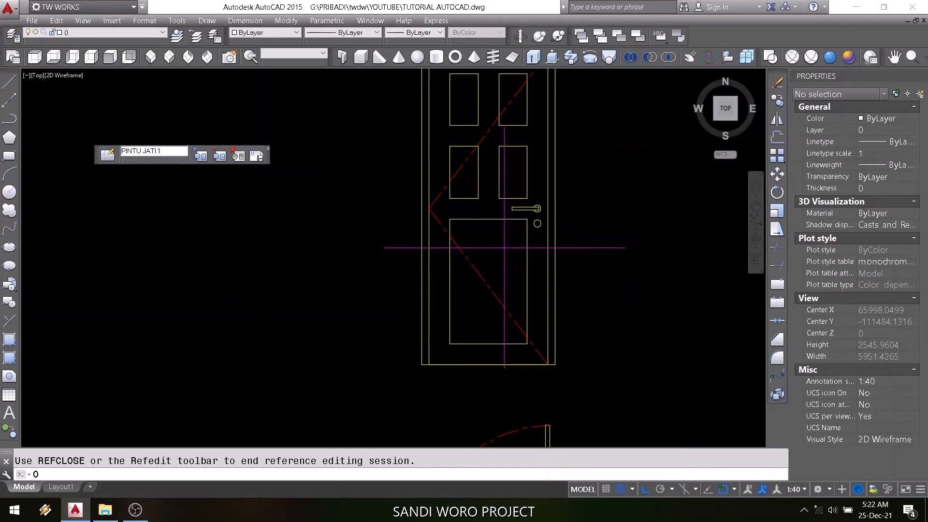
{"action": "key", "text": "Return"}
{"action": "type", "text": "50"}
{"action": "key", "text": "Return"}
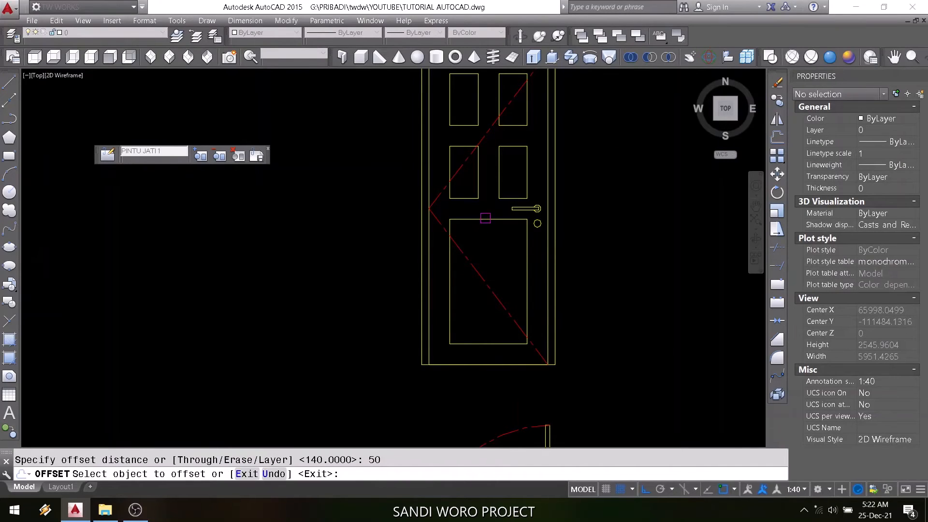
{"action": "left_click", "coordinate": [486, 219]}
{"action": "left_click", "coordinate": [488, 235]}
{"action": "key", "text": "Return"}
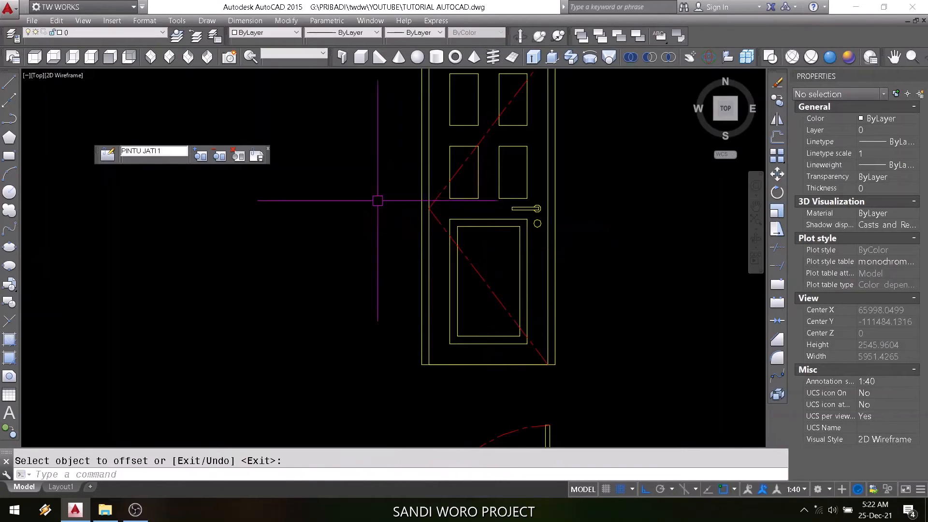
Save the reference edits back to the PINTU JATI 1 block and compare both door instances
{"action": "left_click", "coordinate": [256, 155]}
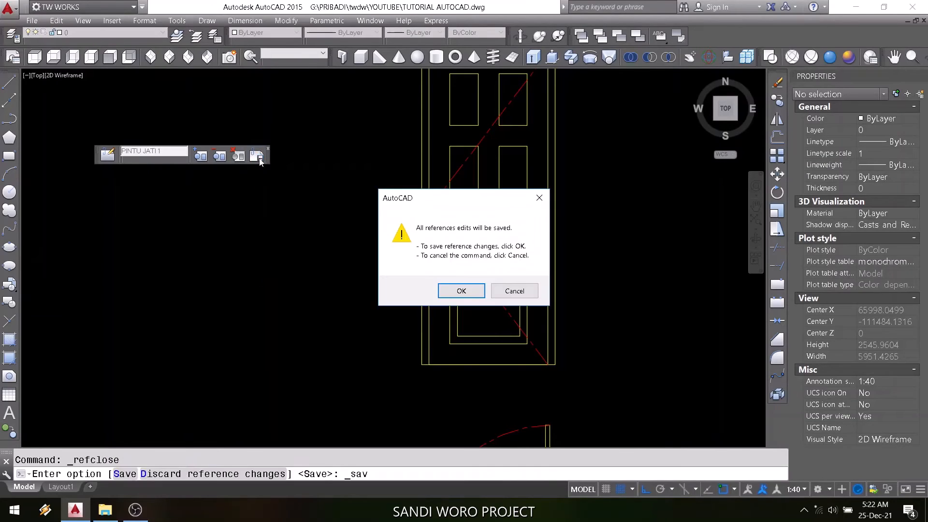
{"action": "left_click", "coordinate": [461, 292]}
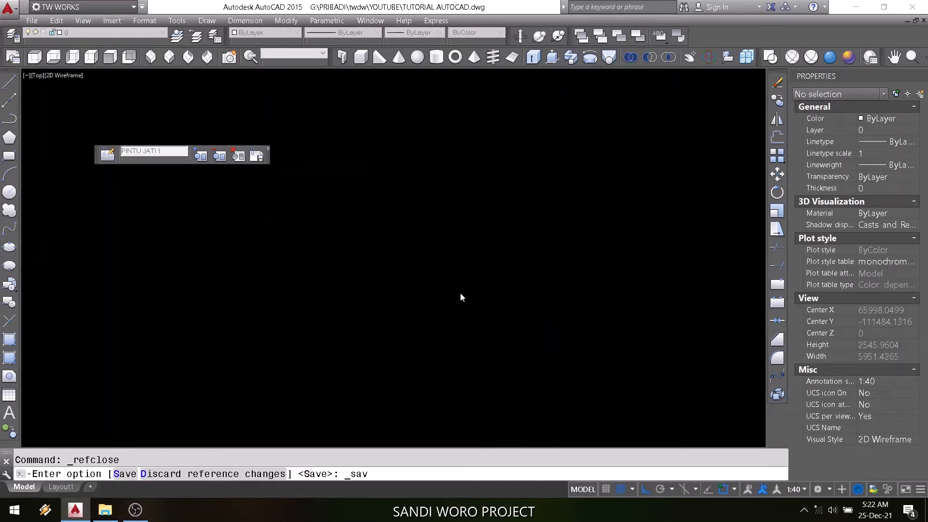
{"action": "scroll", "coordinate": [458, 262], "scroll_direction": "down", "scroll_amount": 2}
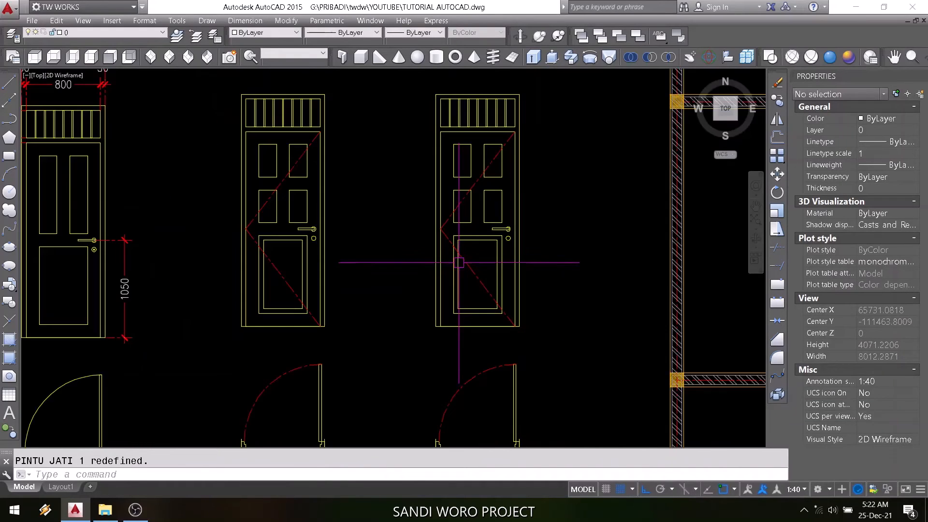
{"action": "scroll", "coordinate": [300, 264], "scroll_direction": "up", "scroll_amount": 2}
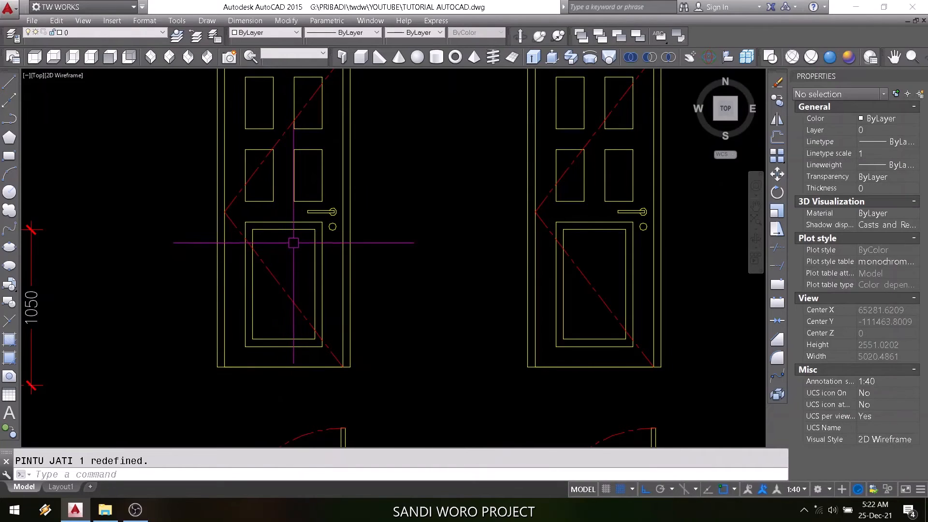
{"action": "scroll", "coordinate": [293, 242], "scroll_direction": "down", "scroll_amount": 2}
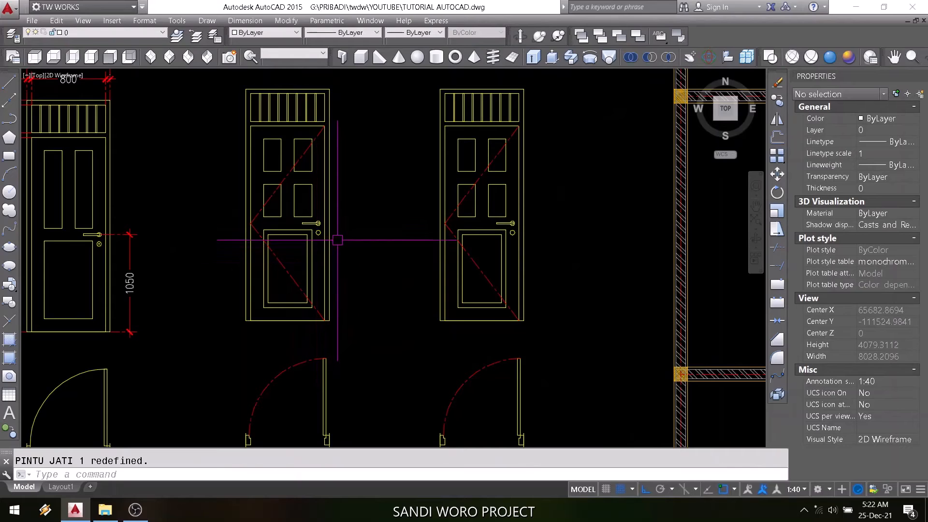
{"action": "scroll", "coordinate": [391, 213], "scroll_direction": "down", "scroll_amount": 1}
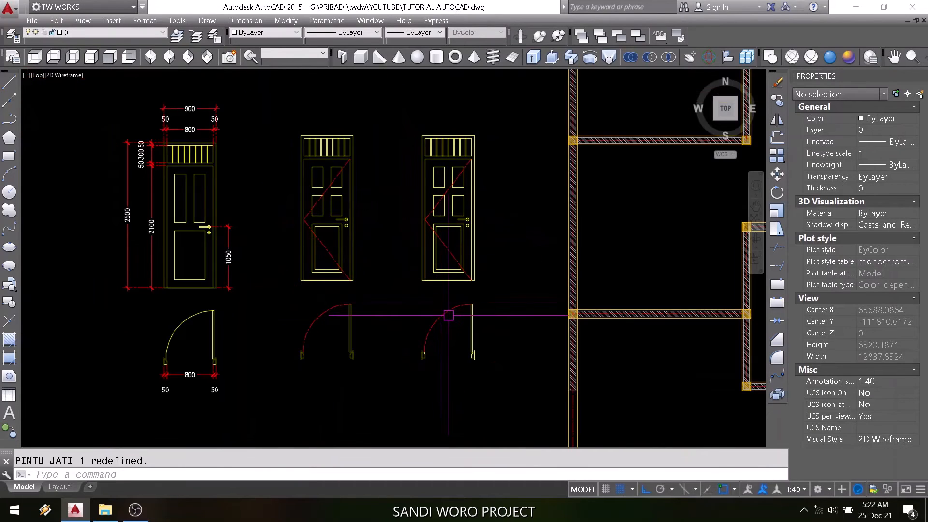
{"action": "middle_click_drag", "start_coordinate": [449, 306], "coordinate": [386, 269]}
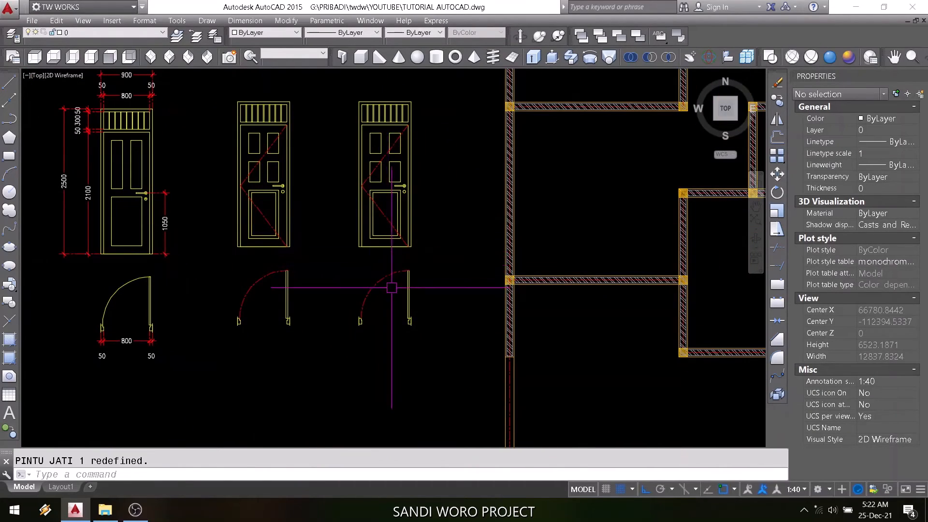
Clip the copied PINTU JATI 1 block with a new rectangular XCLIP boundary around its plan view only
{"action": "scroll", "coordinate": [381, 214], "scroll_direction": "up", "scroll_amount": 1}
{"action": "middle_click_drag", "start_coordinate": [381, 213], "coordinate": [382, 276]}
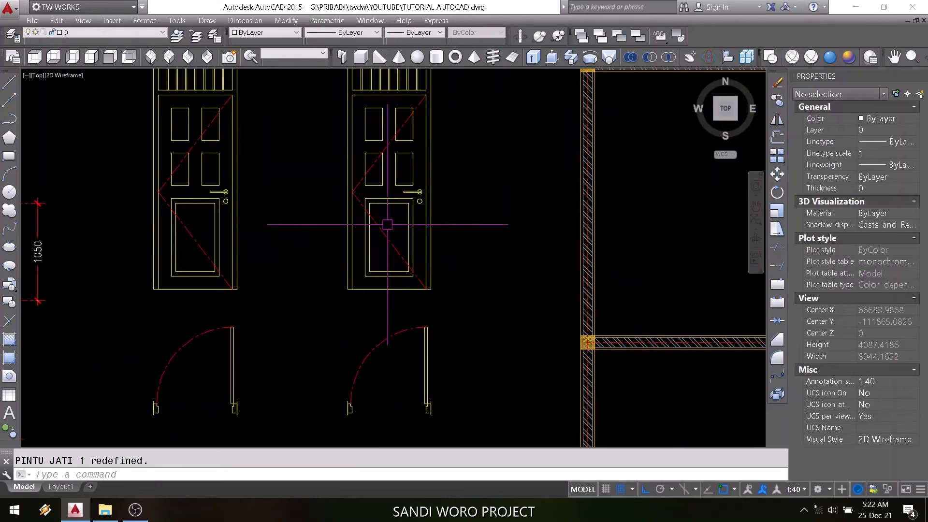
{"action": "middle_click_drag", "start_coordinate": [390, 253], "coordinate": [394, 236]}
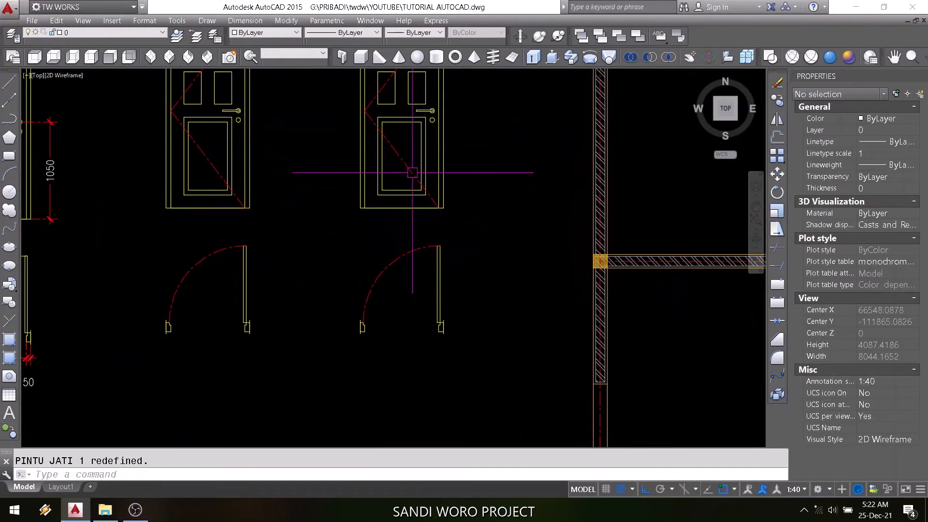
{"action": "scroll", "coordinate": [434, 311], "scroll_direction": "up", "scroll_amount": 1}
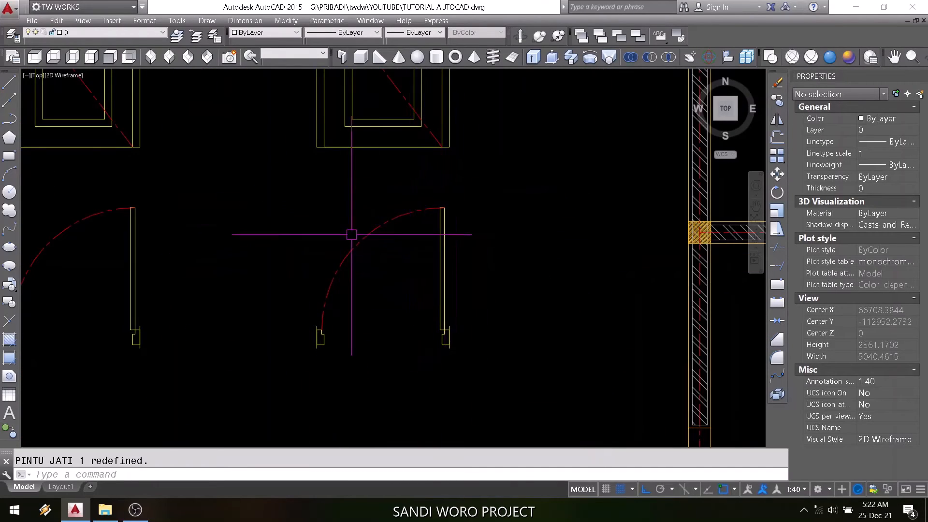
{"action": "scroll", "coordinate": [353, 232], "scroll_direction": "down", "scroll_amount": 2}
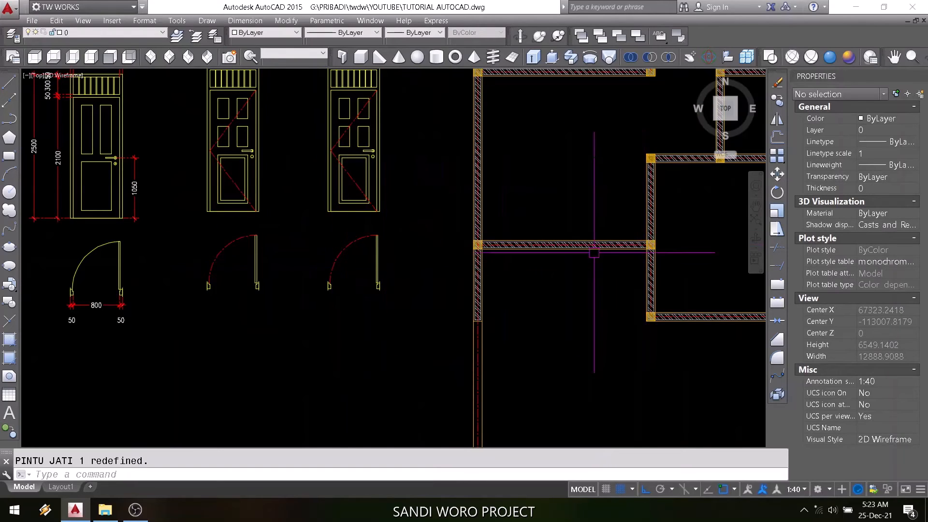
{"action": "scroll", "coordinate": [329, 282], "scroll_direction": "up", "scroll_amount": 2}
{"action": "scroll", "coordinate": [348, 275], "scroll_direction": "up", "scroll_amount": 1}
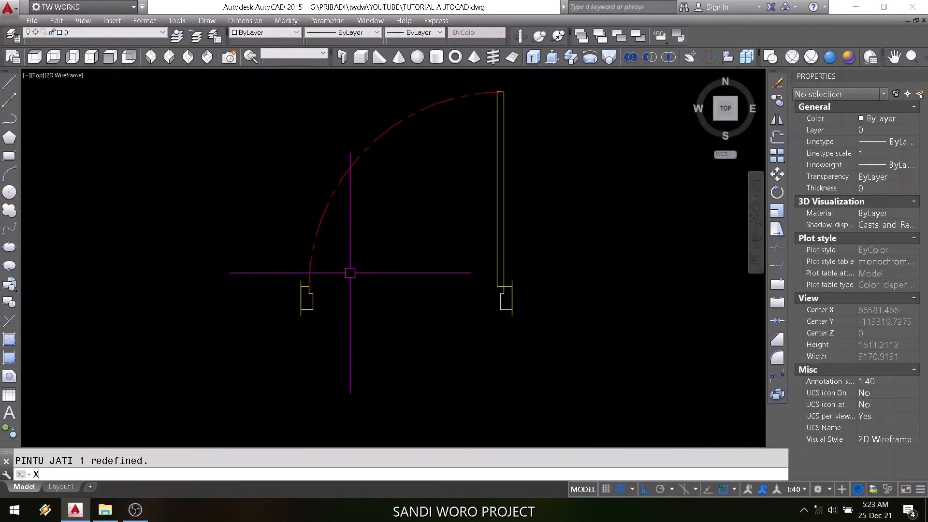
{"action": "type", "text": "CLIP"}
{"action": "key", "text": "Return"}
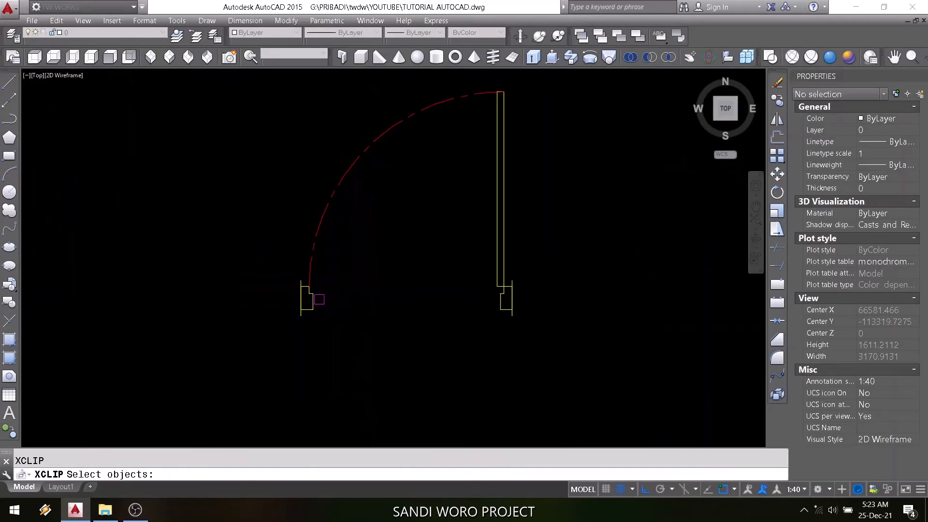
{"action": "left_click", "coordinate": [313, 296]}
{"action": "key", "text": "Return"}
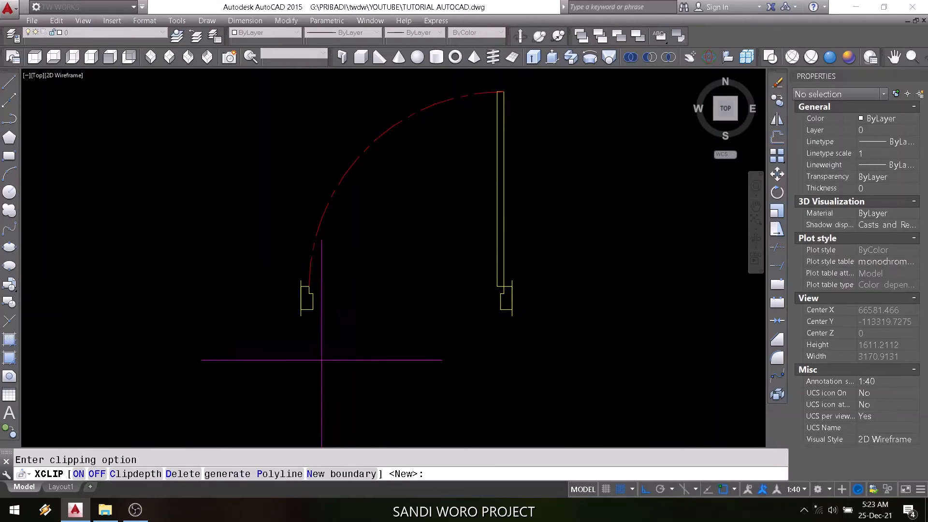
{"action": "key", "text": "Return"}
{"action": "key", "text": "Return"}
{"action": "key", "text": "Return"}
{"action": "scroll", "coordinate": [266, 314], "scroll_direction": "down", "scroll_amount": 1}
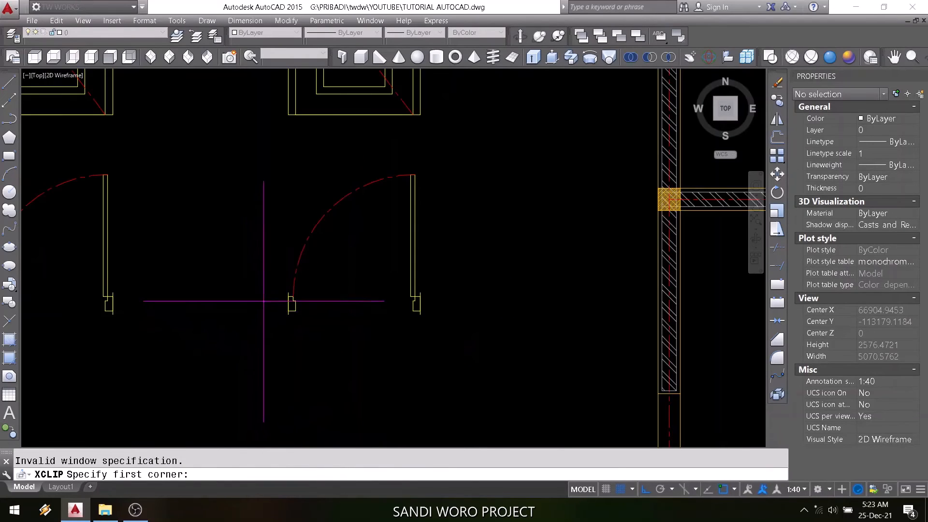
{"action": "left_click", "coordinate": [266, 162]}
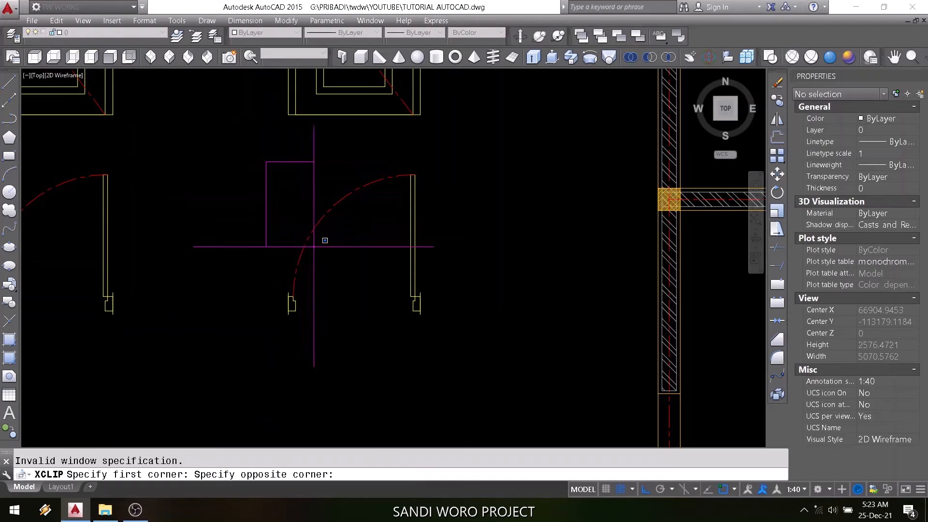
{"action": "left_click", "coordinate": [434, 332]}
{"action": "scroll", "coordinate": [429, 267], "scroll_direction": "down", "scroll_amount": 4}
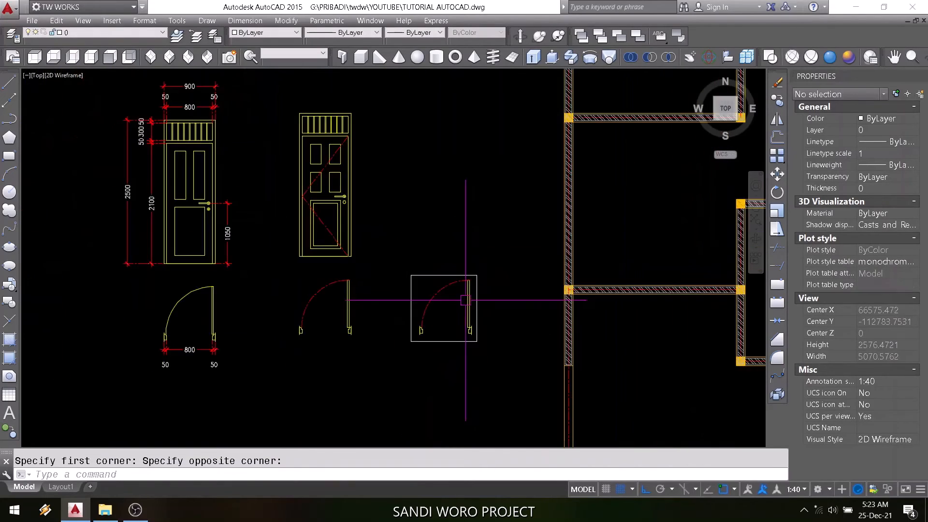
{"action": "type", "text": "m"}
{"action": "key", "text": "Return"}
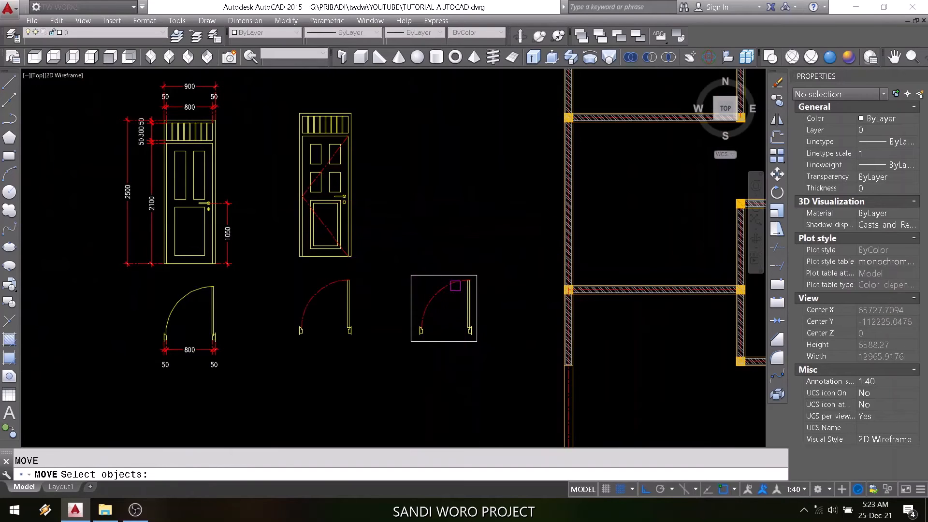
{"action": "left_click", "coordinate": [444, 271]}
{"action": "key", "text": "Return"}
{"action": "left_click", "coordinate": [444, 254]}
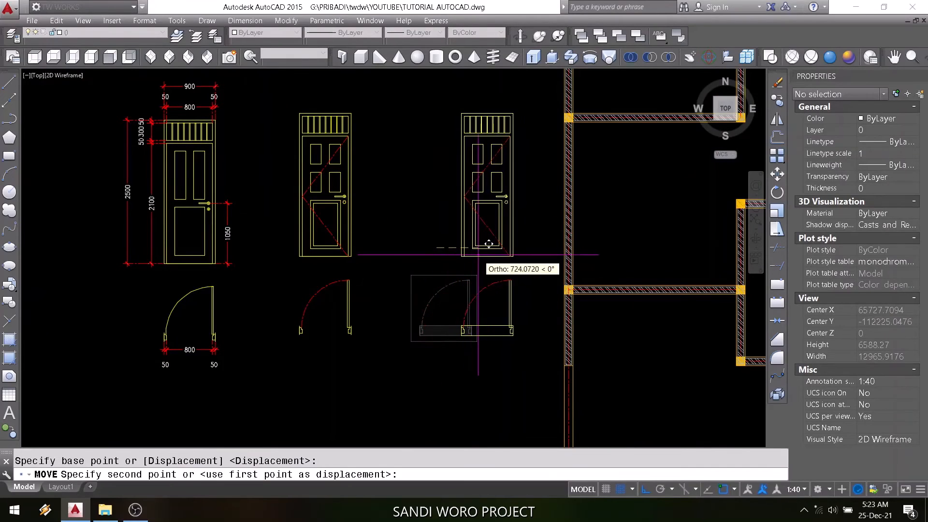
{"action": "key", "text": "Escape"}
Hide the clip boundary frame by setting XCLIPFRAME to 0
{"action": "scroll", "coordinate": [471, 366], "scroll_direction": "up", "scroll_amount": 4}
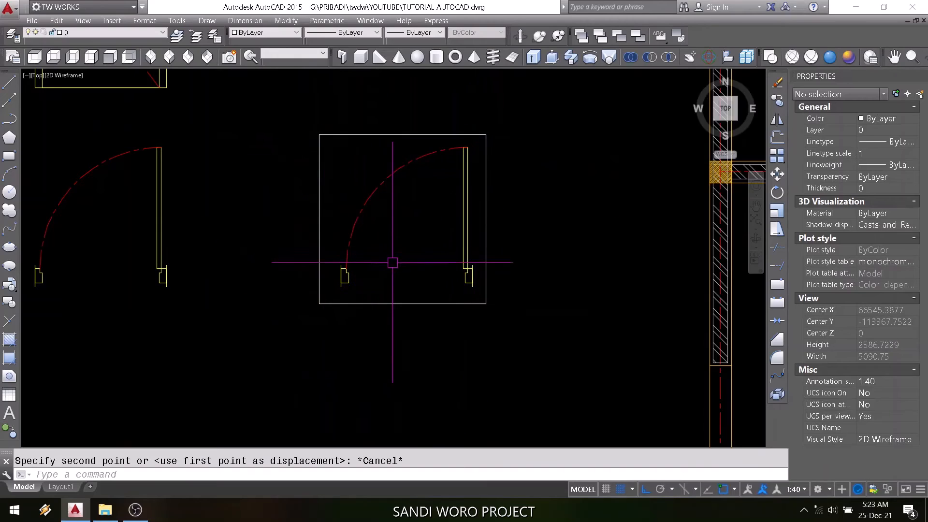
{"action": "middle_click_drag", "start_coordinate": [392, 263], "coordinate": [331, 290]}
{"action": "type", "text": "X"}
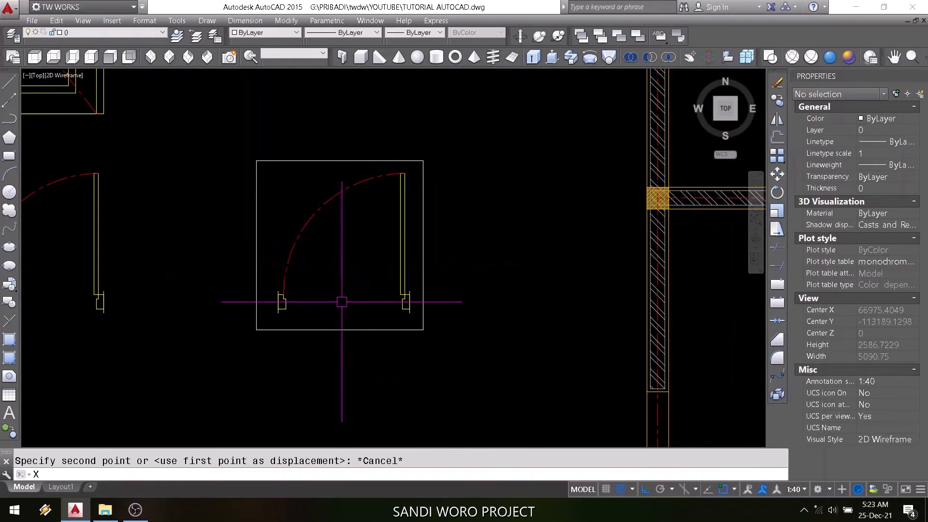
{"action": "type", "text": "CLIP"}
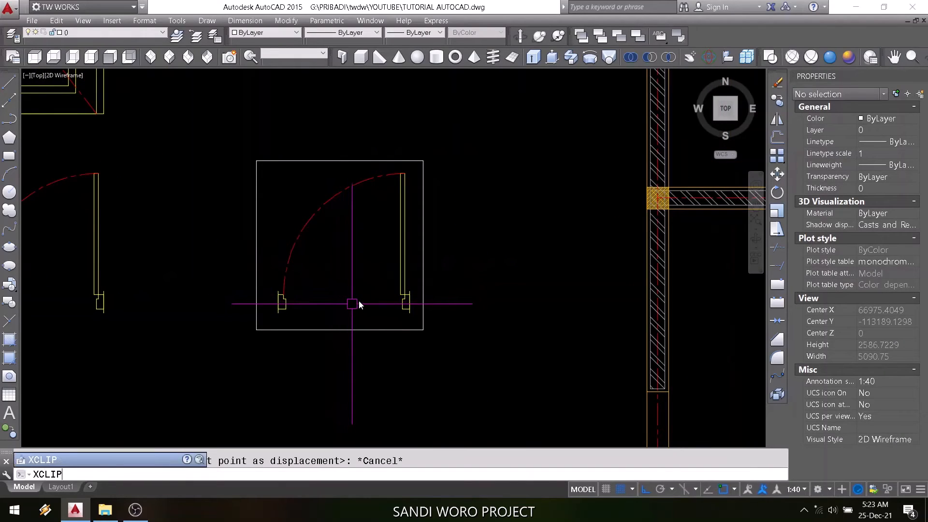
{"action": "type", "text": "FRAME"}
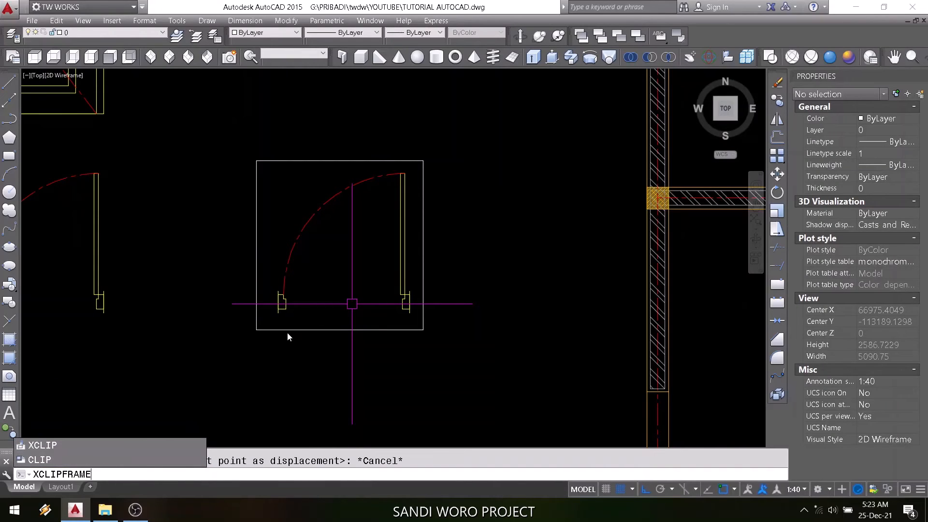
{"action": "key", "text": "Return"}
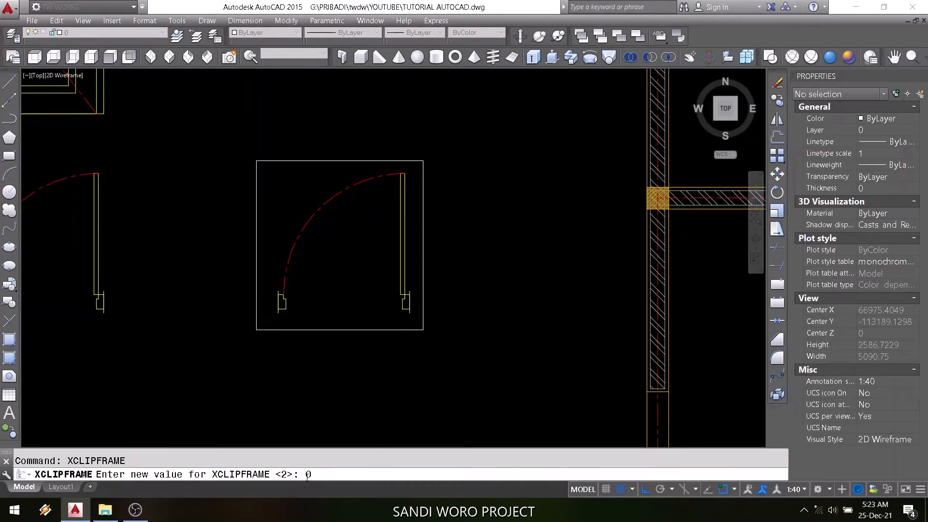
{"action": "type", "text": "0"}
{"action": "key", "text": "Return"}
{"action": "scroll", "coordinate": [326, 271], "scroll_direction": "down", "scroll_amount": 2}
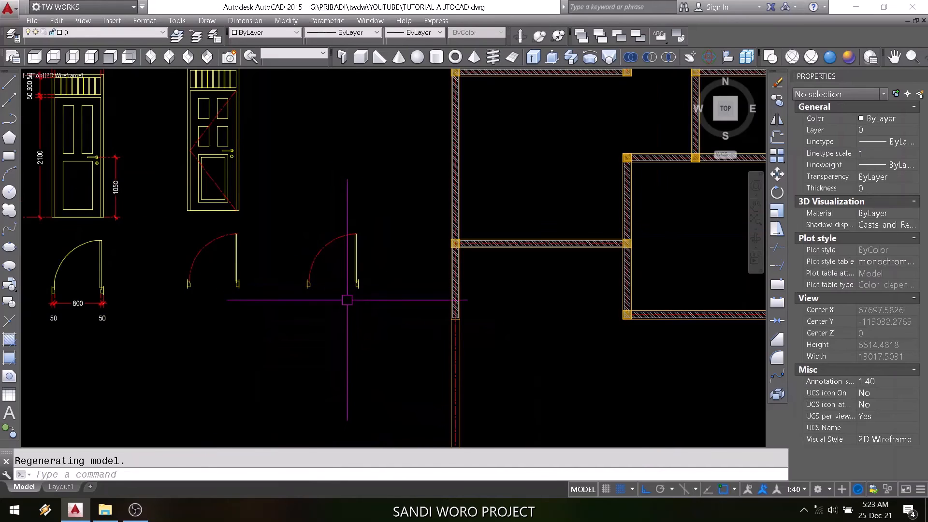
Stretch the upper edge of the clipped door block's boundary upward past the top of the full door elevation
{"action": "left_click", "coordinate": [356, 261]}
{"action": "middle_click_drag", "start_coordinate": [295, 252], "coordinate": [249, 300]}
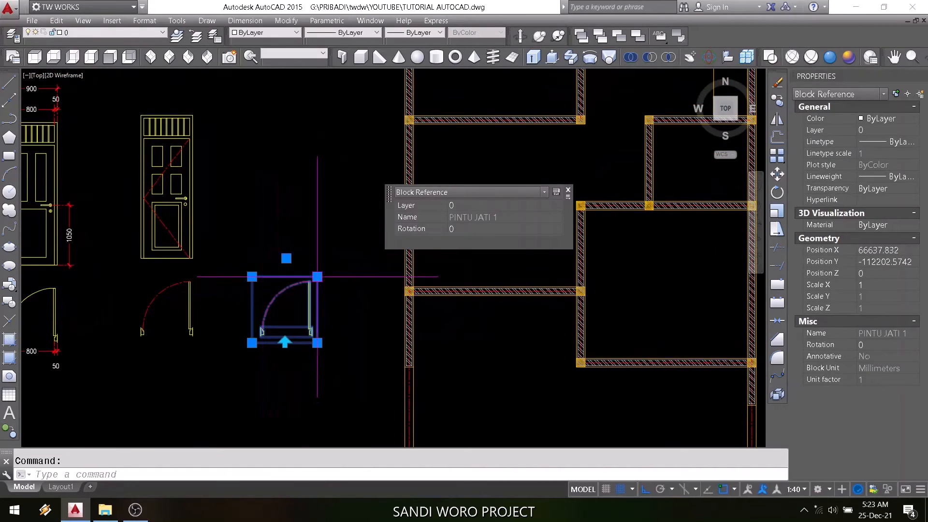
{"action": "key", "text": "Escape"}
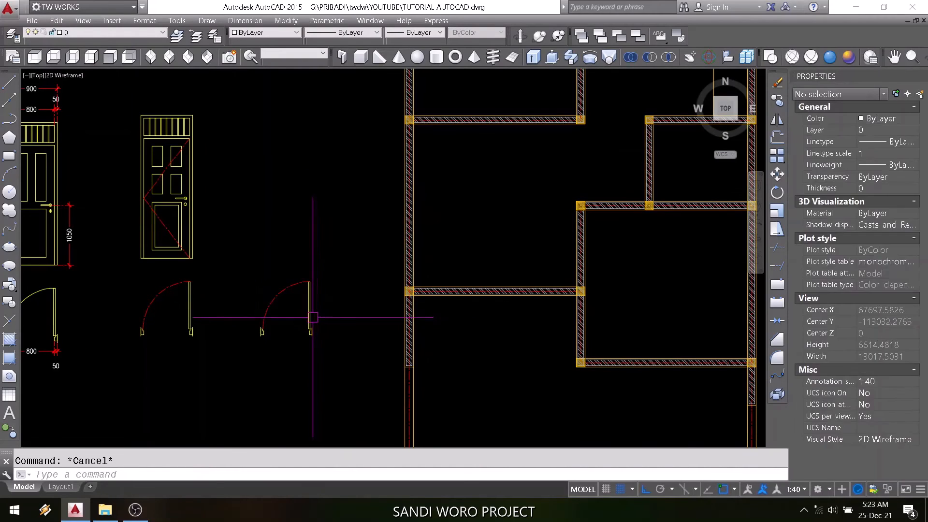
{"action": "left_click", "coordinate": [313, 318]}
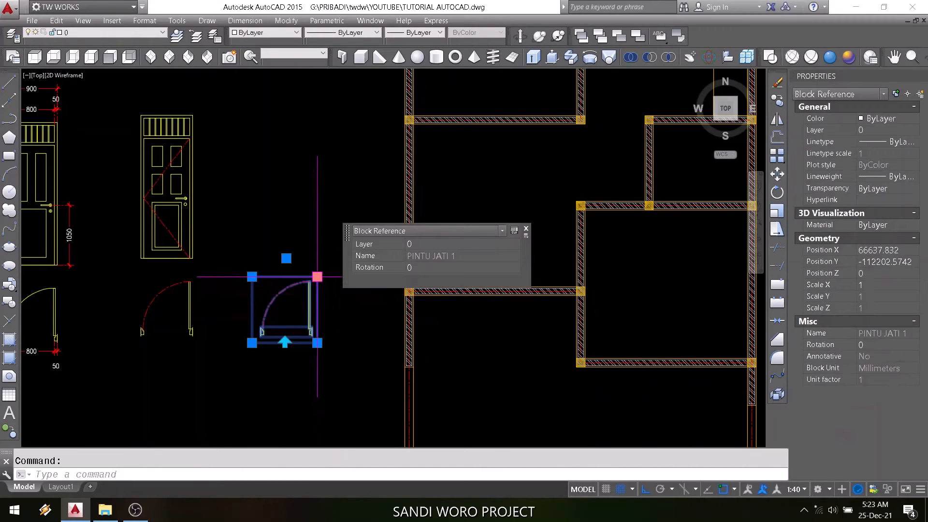
{"action": "left_click", "coordinate": [317, 277]}
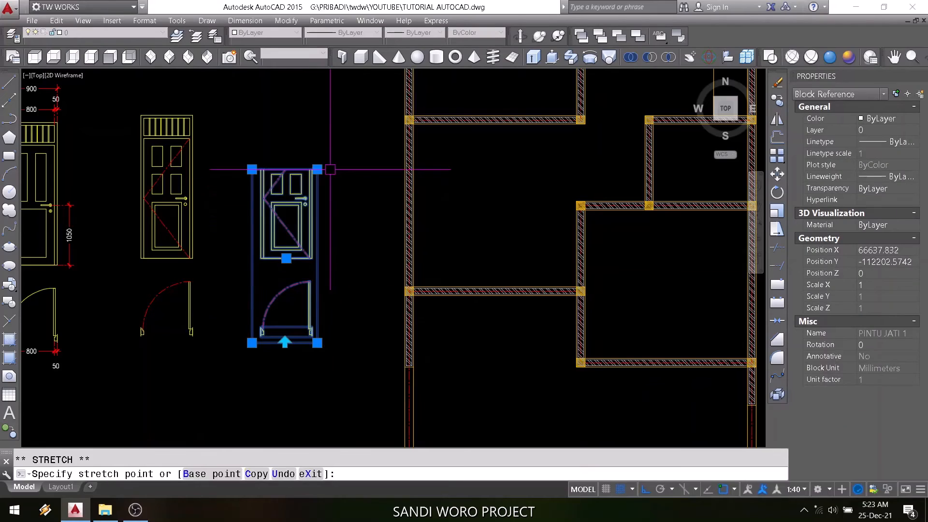
{"action": "left_click", "coordinate": [317, 169]}
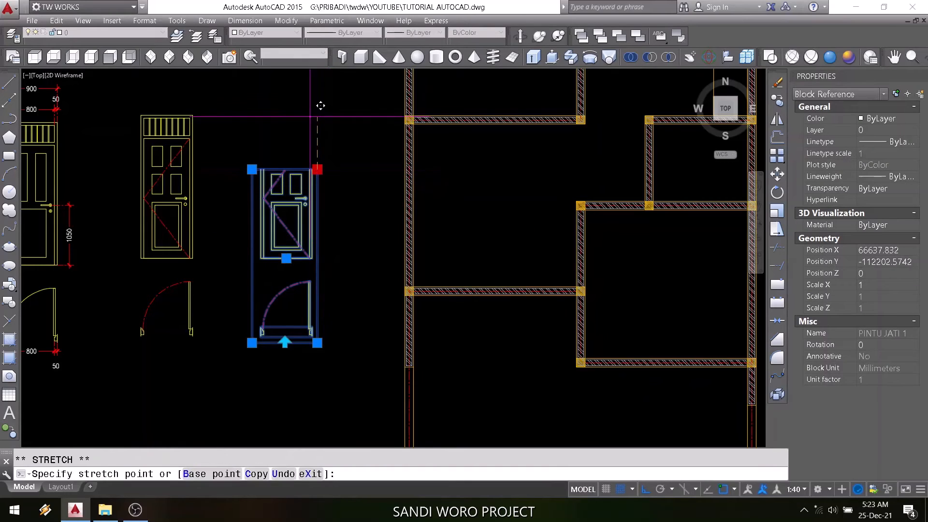
{"action": "left_click", "coordinate": [318, 95]}
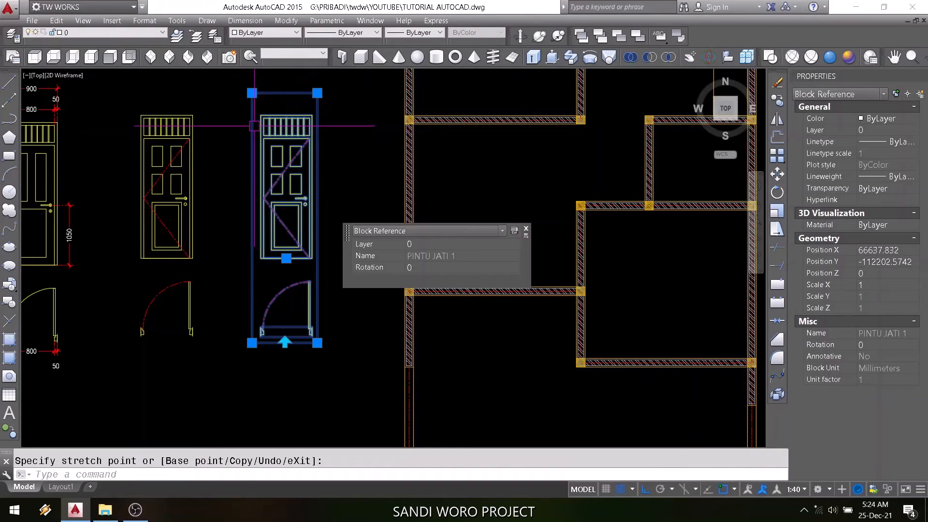
Stretch the clip boundary's upper edge back down to just above the door's plan view
{"action": "left_click", "coordinate": [252, 93]}
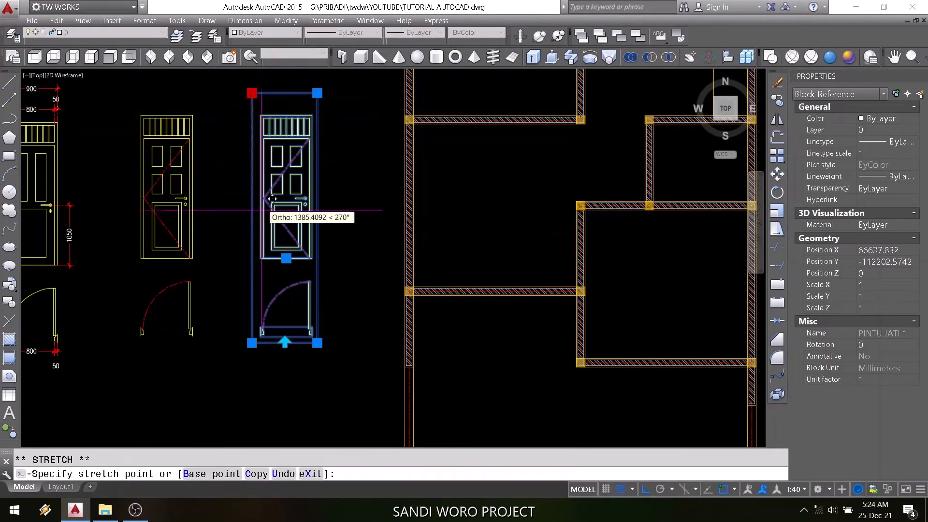
{"action": "key", "text": "Escape"}
{"action": "key", "text": "Escape"}
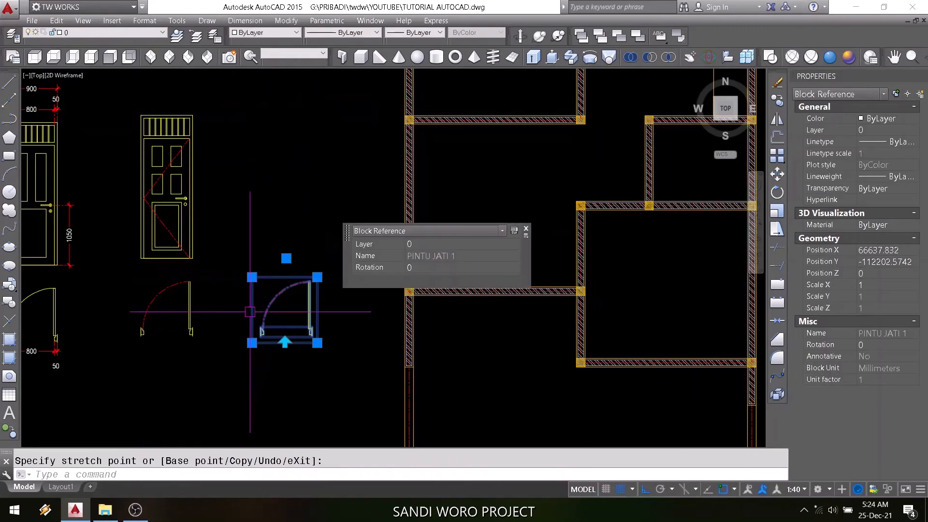
Move the clipped door block by its outer jamb midpoint into the horizontal interior wall, against the column at the wall's right end
{"action": "middle_click_drag", "start_coordinate": [248, 314], "coordinate": [183, 269]}
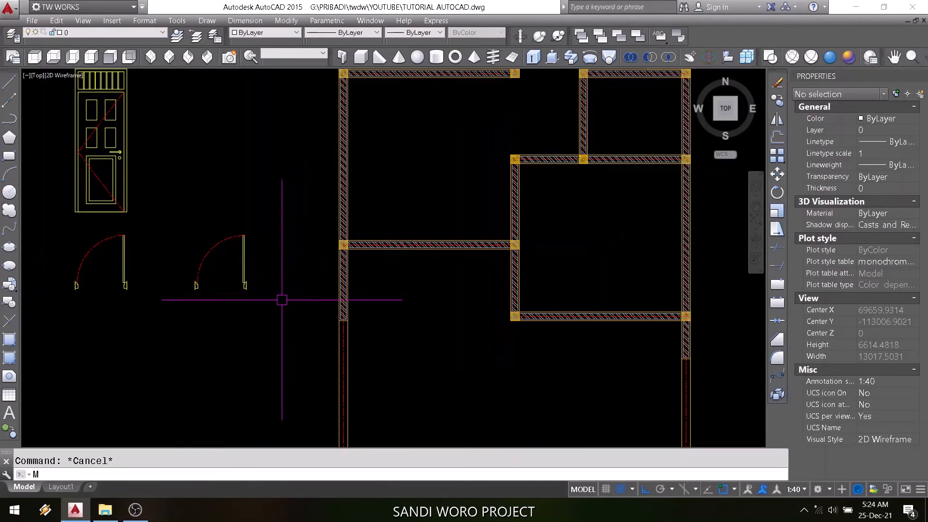
{"action": "type", "text": "m"}
{"action": "key", "text": "Return"}
{"action": "left_click", "coordinate": [244, 285]}
{"action": "scroll", "coordinate": [244, 285], "scroll_direction": "up", "scroll_amount": 8}
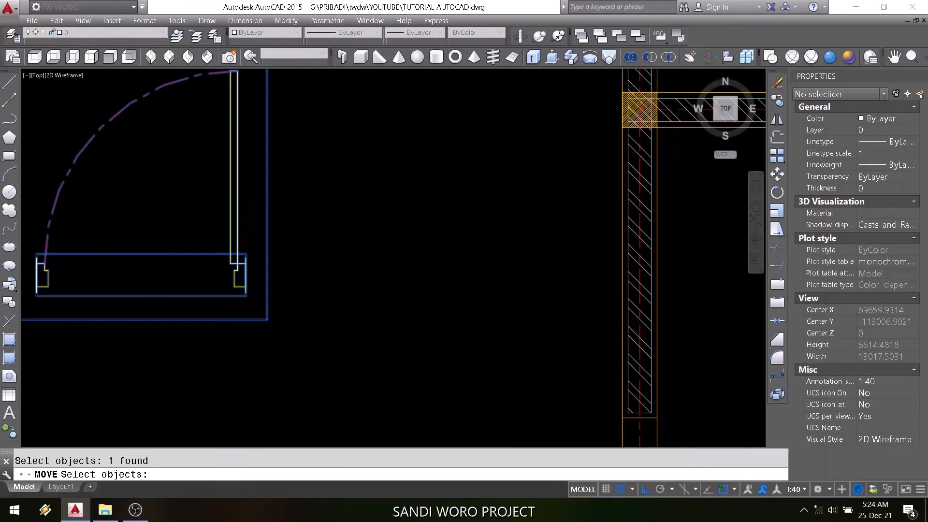
{"action": "key", "text": "Return"}
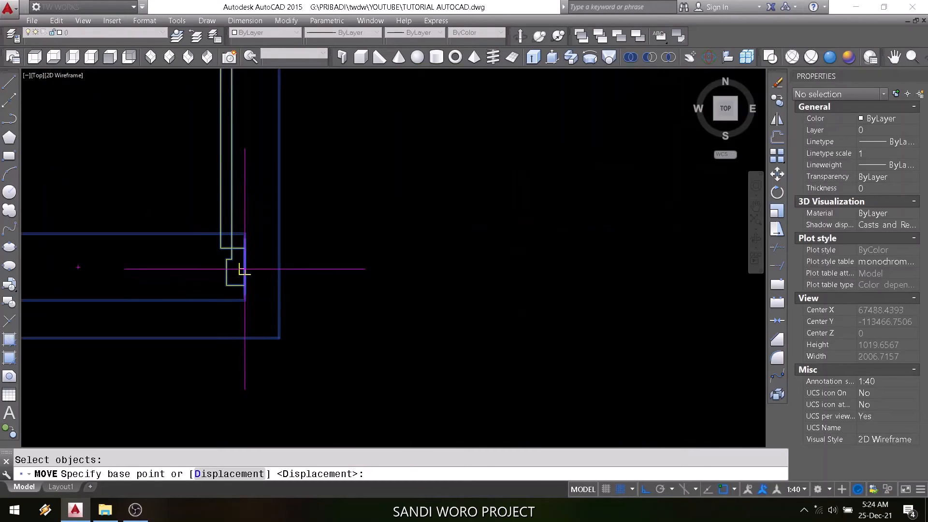
{"action": "left_click", "coordinate": [244, 266]}
{"action": "scroll", "coordinate": [248, 266], "scroll_direction": "down", "scroll_amount": 5}
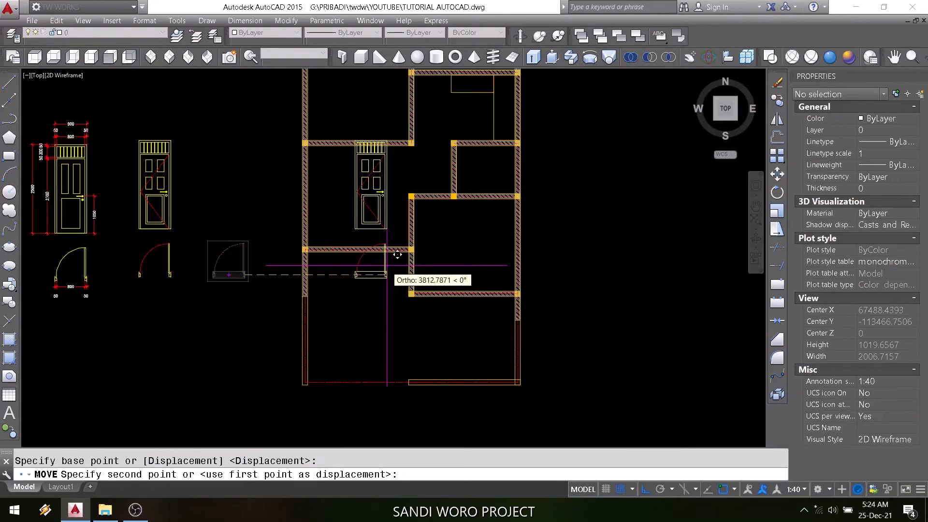
{"action": "scroll", "coordinate": [394, 265], "scroll_direction": "up", "scroll_amount": 5}
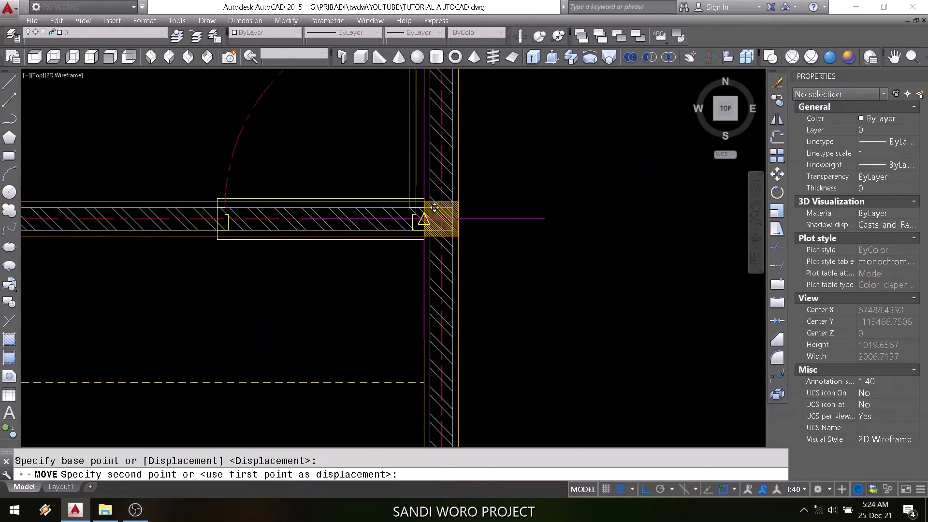
{"action": "left_click", "coordinate": [420, 220]}
{"action": "scroll", "coordinate": [420, 220], "scroll_direction": "down", "scroll_amount": 6}
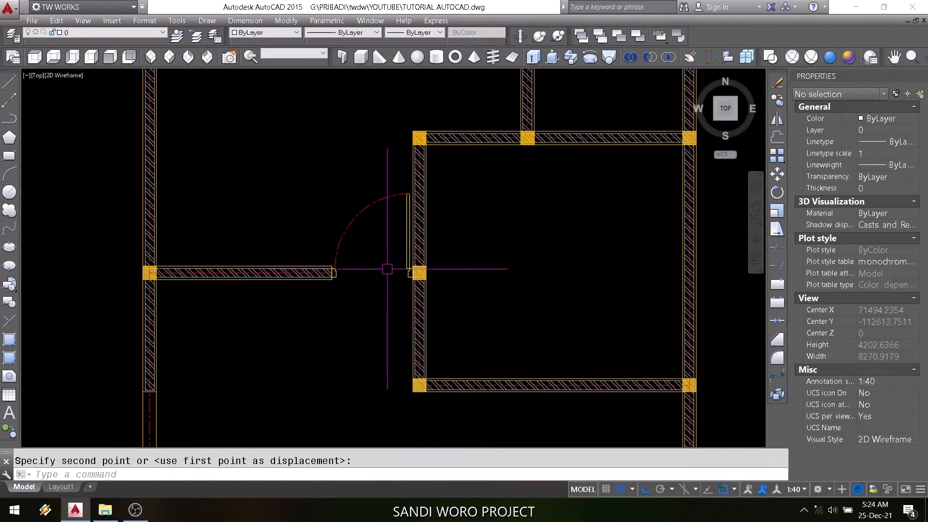
Move the clipped door horizontally along the interior wall, away from the column toward the middle of the wall
{"action": "middle_click_drag", "start_coordinate": [381, 275], "coordinate": [433, 325]}
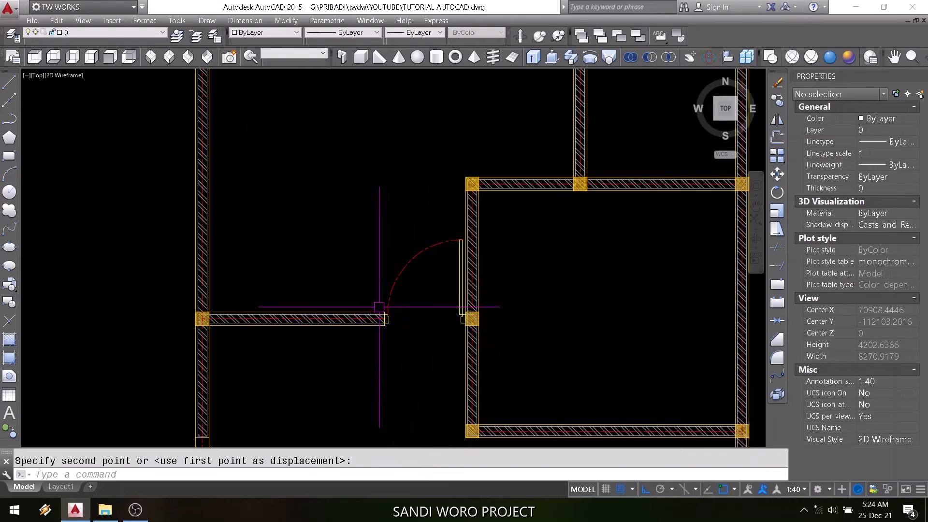
{"action": "key", "text": "Escape"}
{"action": "key", "text": "space"}
{"action": "left_click", "coordinate": [402, 278]}
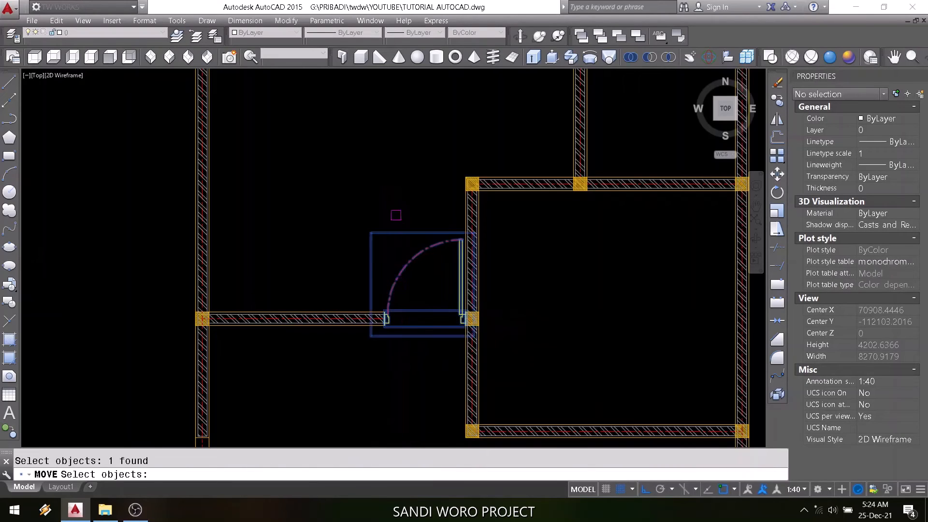
{"action": "key", "text": "space"}
{"action": "left_click", "coordinate": [406, 199]}
{"action": "left_click", "coordinate": [327, 181]}
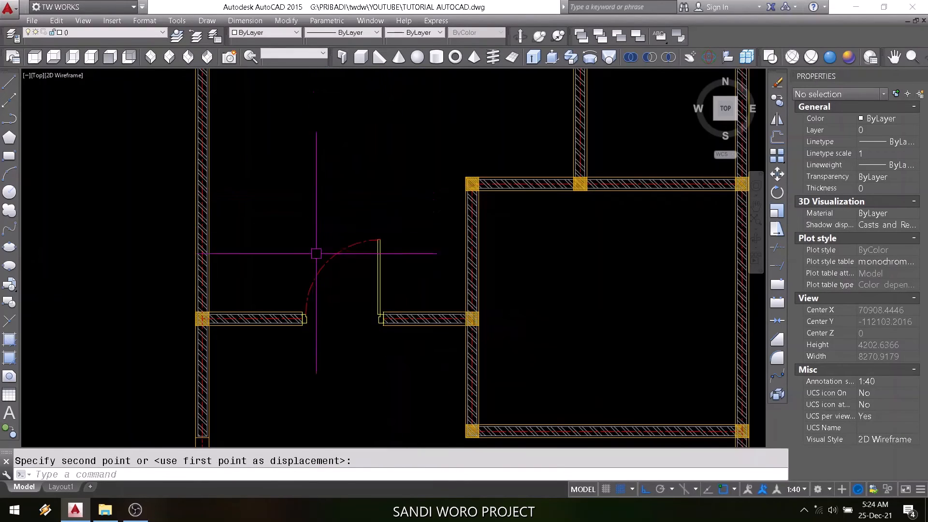
Mirror the clipped door about a vertical line through the wall segment between it and the column, keeping the original
{"action": "scroll", "coordinate": [333, 367], "scroll_direction": "up", "scroll_amount": 2}
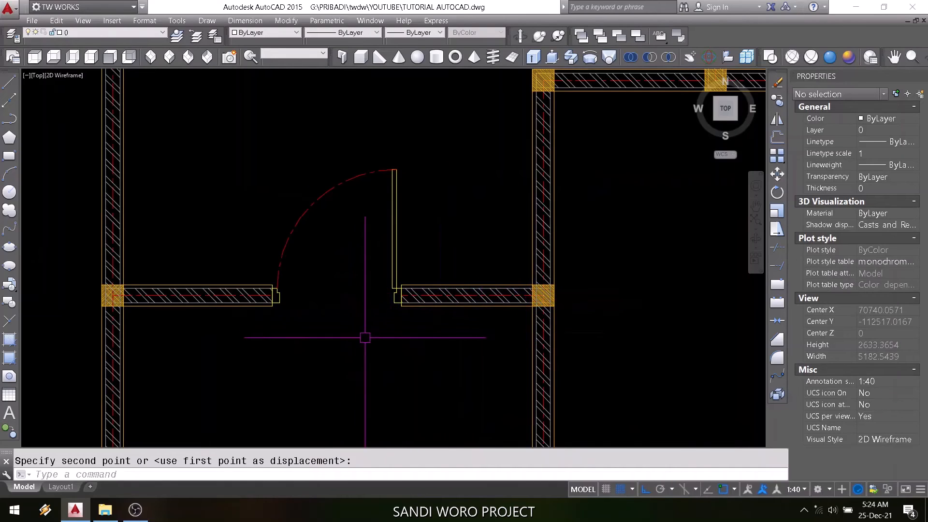
{"action": "scroll", "coordinate": [326, 283], "scroll_direction": "down", "scroll_amount": 4}
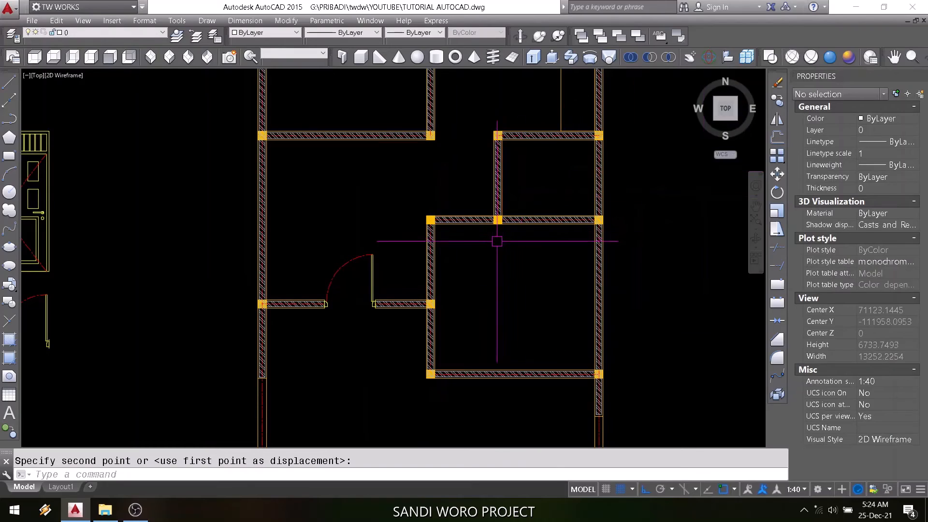
{"action": "type", "text": "mi"}
{"action": "key", "text": "Return"}
{"action": "left_click", "coordinate": [371, 255]}
{"action": "key", "text": "Return"}
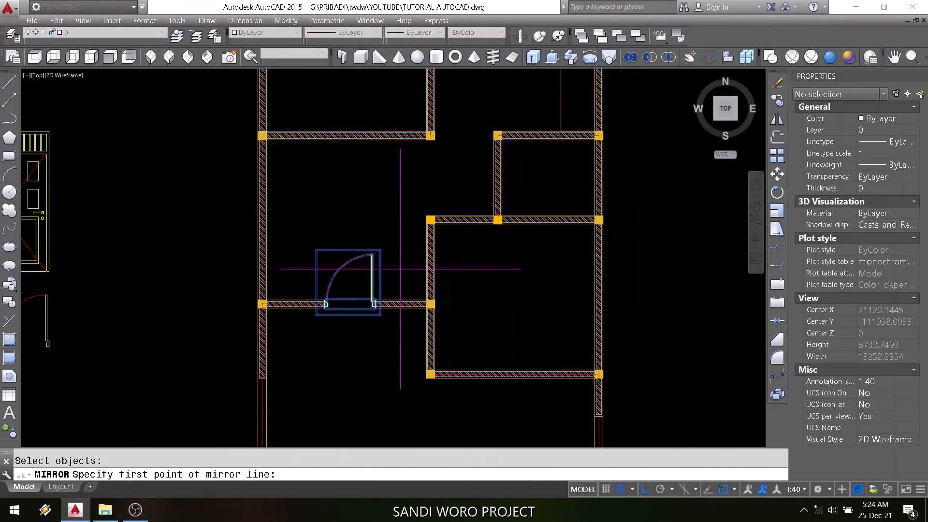
{"action": "left_click", "coordinate": [401, 304]}
{"action": "left_click", "coordinate": [397, 216]}
{"action": "key", "text": "Return"}
Mirror the new door copy about a horizontal line across the adjoining room and erase the source
{"action": "key", "text": "Return"}
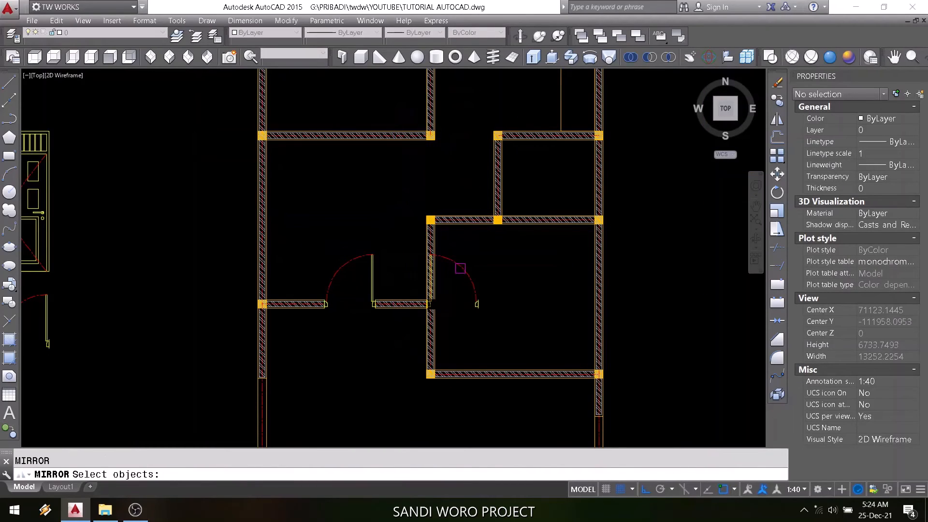
{"action": "left_click", "coordinate": [431, 270]}
{"action": "key", "text": "Return"}
{"action": "left_click", "coordinate": [429, 280]}
{"action": "left_click", "coordinate": [521, 279]}
{"action": "type", "text": "y"}
{"action": "key", "text": "Return"}
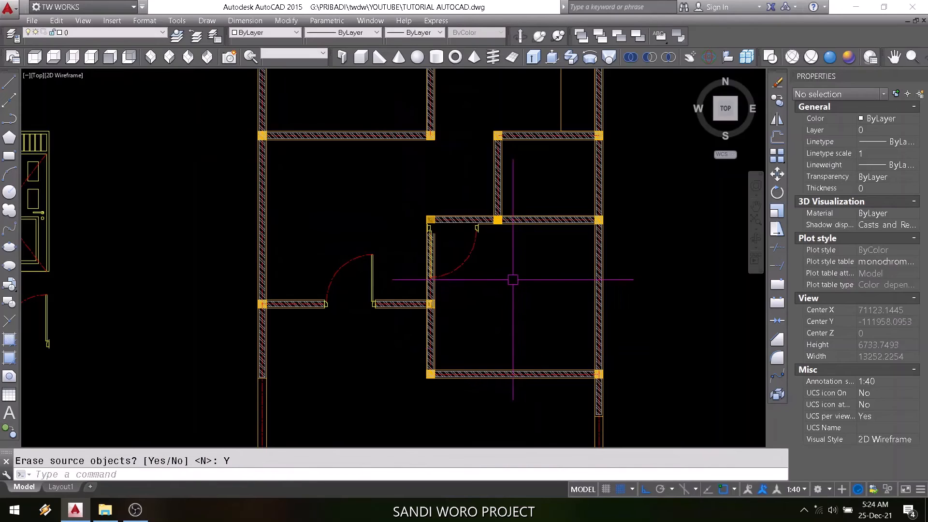
Move the flipped door by its outer jamb into the room's upper horizontal wall, against the side of the corner column
{"action": "type", "text": "m"}
{"action": "key", "text": "Return"}
{"action": "left_click", "coordinate": [431, 228]}
{"action": "scroll", "coordinate": [429, 220], "scroll_direction": "up", "scroll_amount": 8}
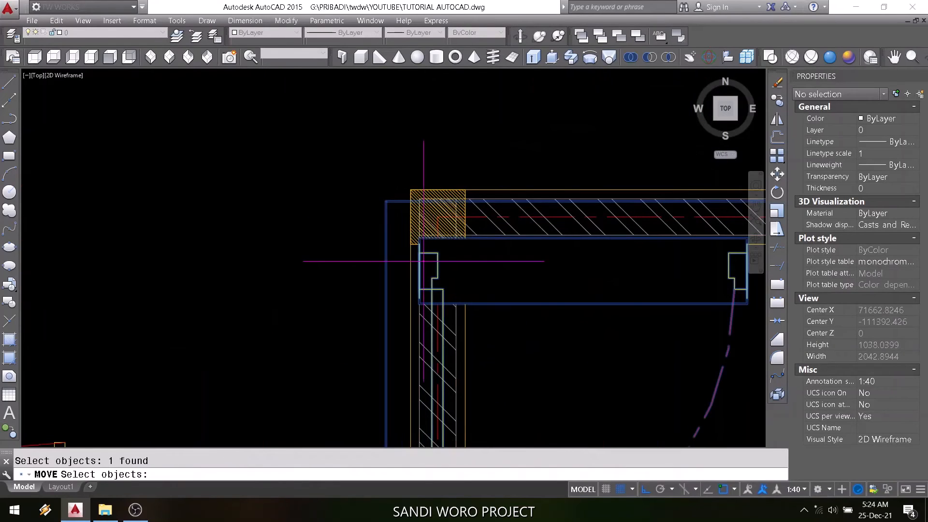
{"action": "key", "text": "Return"}
{"action": "left_click", "coordinate": [420, 269]}
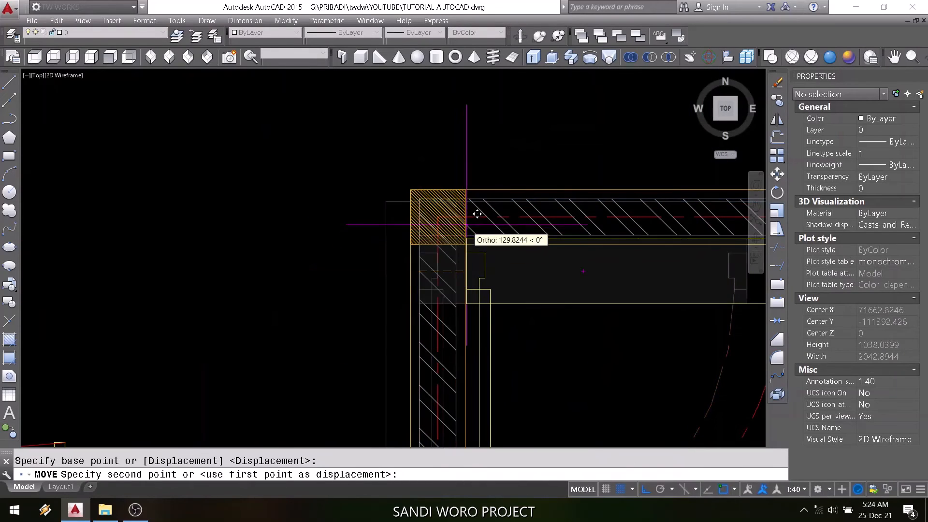
{"action": "left_click", "coordinate": [457, 226]}
{"action": "scroll", "coordinate": [420, 244], "scroll_direction": "down", "scroll_amount": 6}
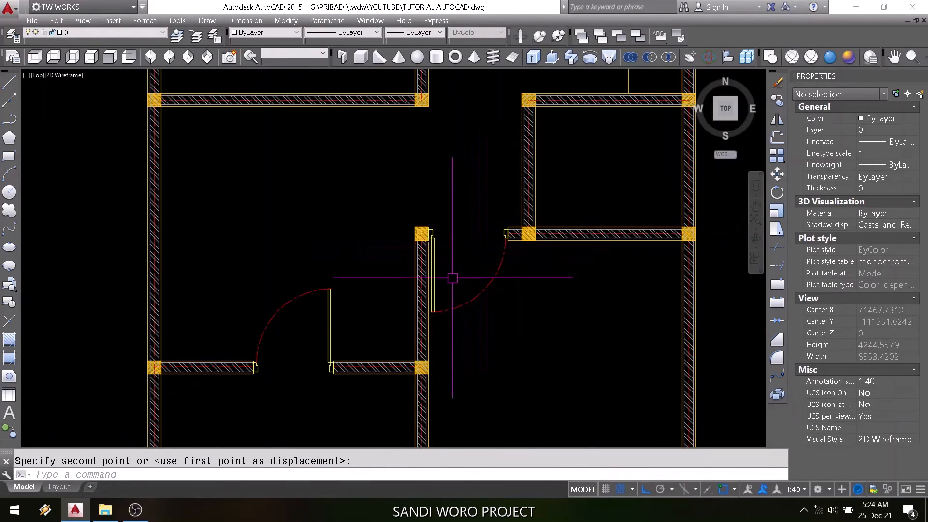
Copy the door in the corridor-side wall straight up into the next horizontal wall above, against its column
{"action": "scroll", "coordinate": [472, 271], "scroll_direction": "down", "scroll_amount": 4}
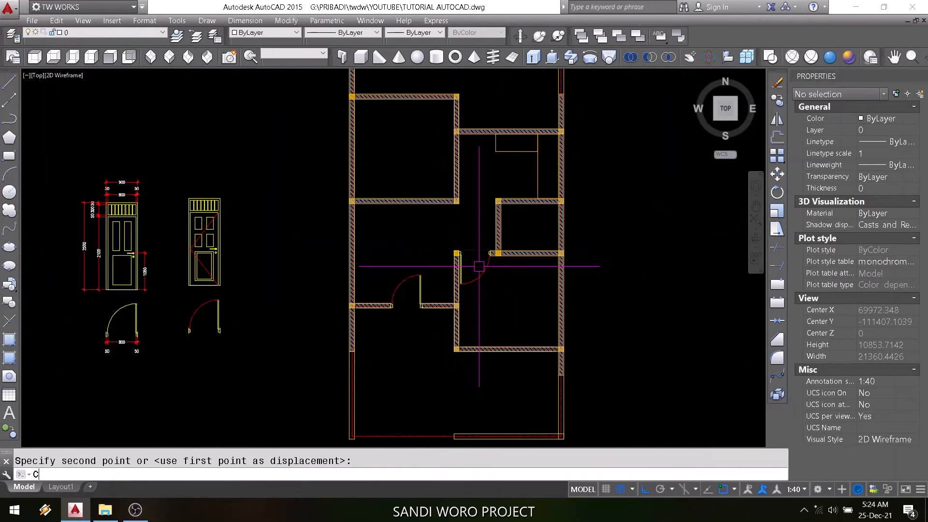
{"action": "type", "text": "o"}
{"action": "key", "text": "Return"}
{"action": "scroll", "coordinate": [458, 249], "scroll_direction": "up", "scroll_amount": 8}
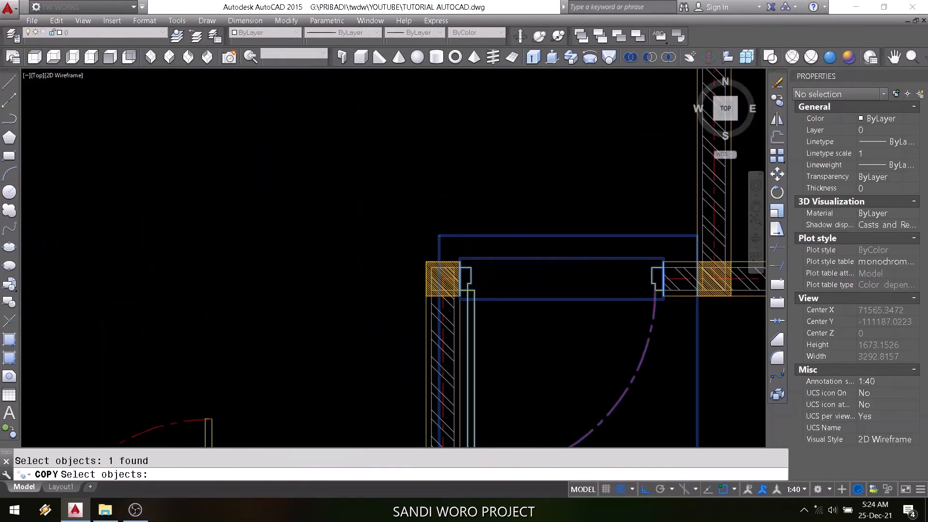
{"action": "key", "text": "Return"}
{"action": "left_click", "coordinate": [456, 256]}
{"action": "scroll", "coordinate": [459, 269], "scroll_direction": "down", "scroll_amount": 10}
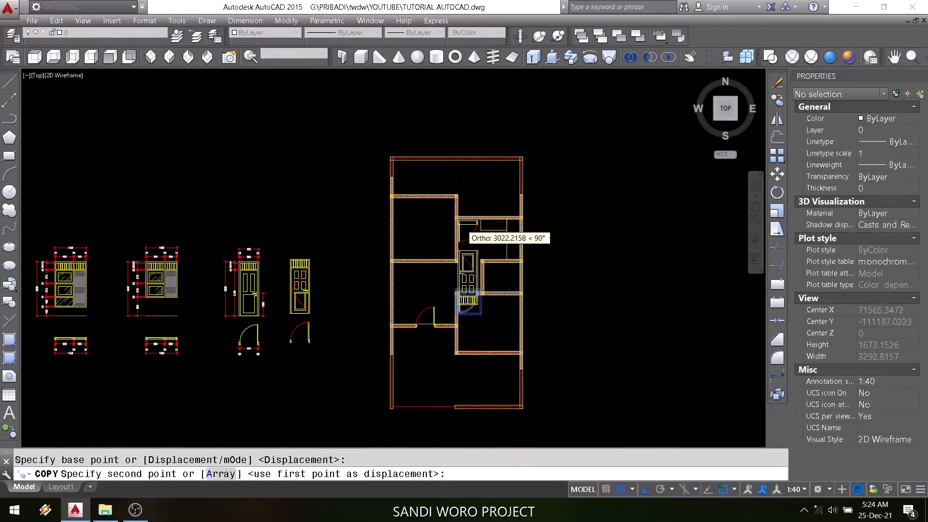
{"action": "scroll", "coordinate": [456, 262], "scroll_direction": "up", "scroll_amount": 8}
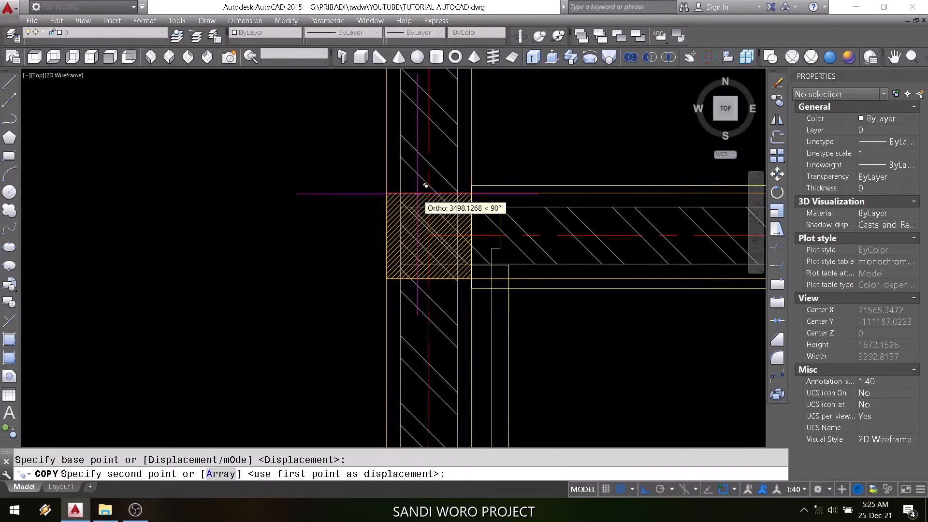
{"action": "scroll", "coordinate": [429, 193], "scroll_direction": "down", "scroll_amount": 6}
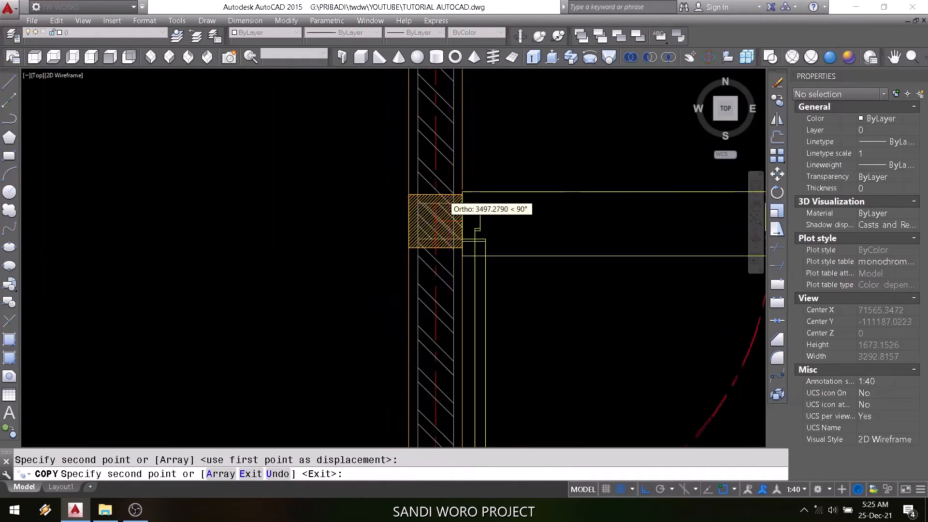
{"action": "key", "text": "Return"}
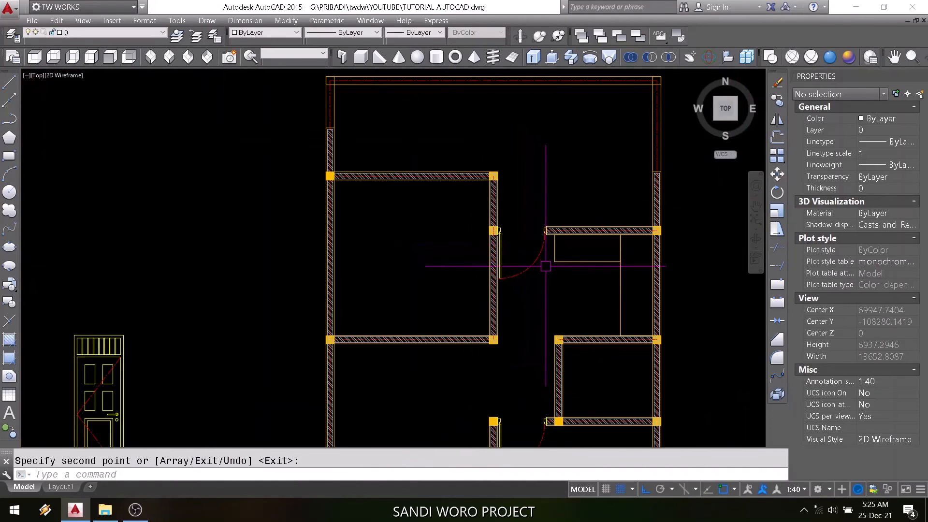
Mirror the upper door about the centreline of the vertical interior wall, keeping the original
{"action": "type", "text": "mi"}
{"action": "key", "text": "Return"}
{"action": "left_click", "coordinate": [519, 283]}
{"action": "scroll", "coordinate": [506, 346], "scroll_direction": "up", "scroll_amount": 6}
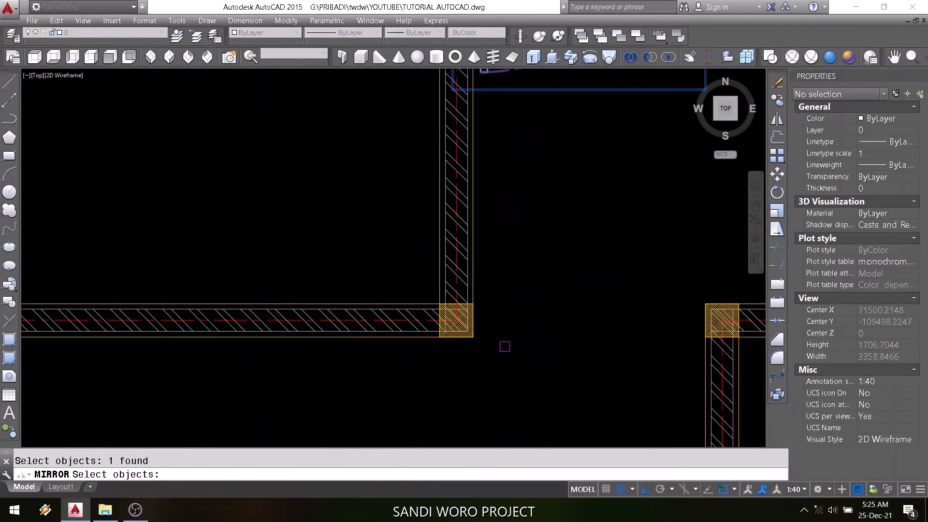
{"action": "key", "text": "Return"}
{"action": "left_click", "coordinate": [456, 320]}
{"action": "scroll", "coordinate": [457, 320], "scroll_direction": "down", "scroll_amount": 3}
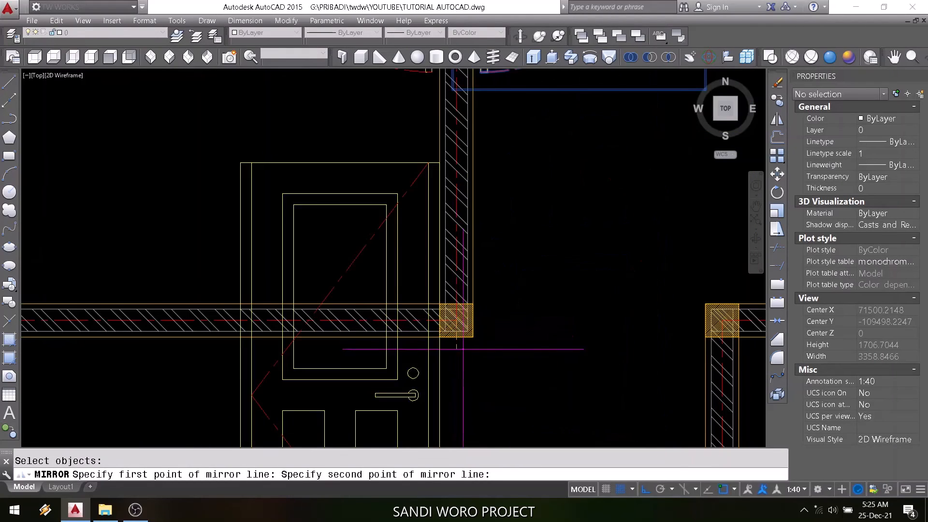
{"action": "left_click", "coordinate": [466, 374]}
{"action": "key", "text": "Return"}
{"action": "type", "text": "m"}
{"action": "key", "text": "Return"}
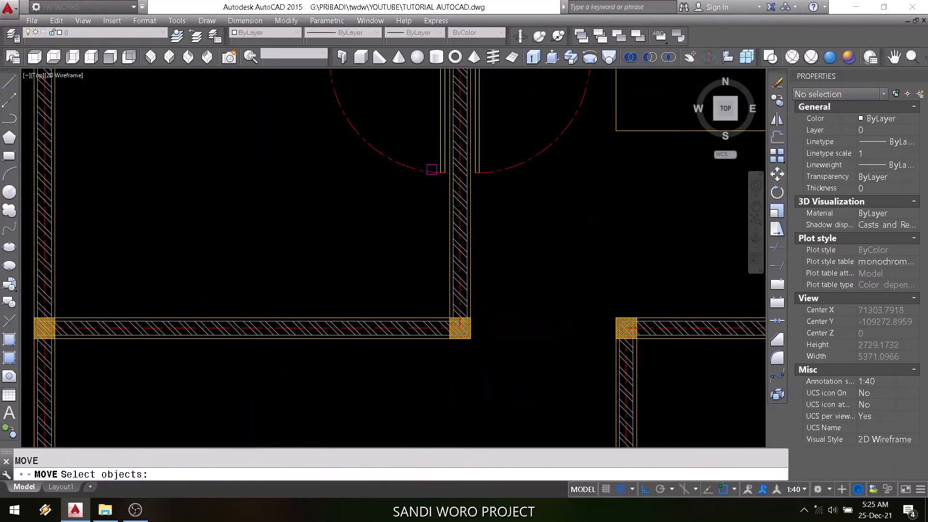
{"action": "left_click", "coordinate": [433, 173]}
{"action": "scroll", "coordinate": [435, 296], "scroll_direction": "down", "scroll_amount": 2}
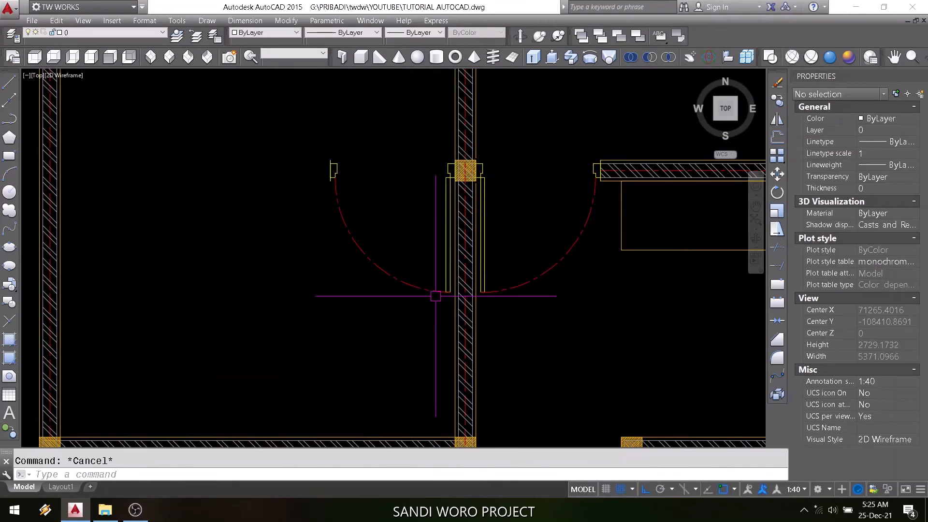
Mirror the door copy in the upper room about a horizontal line below its swing and erase the source
{"action": "type", "text": "mi"}
{"action": "key", "text": "Return"}
{"action": "left_click", "coordinate": [426, 292]}
{"action": "key", "text": "Return"}
{"action": "left_click", "coordinate": [357, 291]}
{"action": "left_click", "coordinate": [541, 339]}
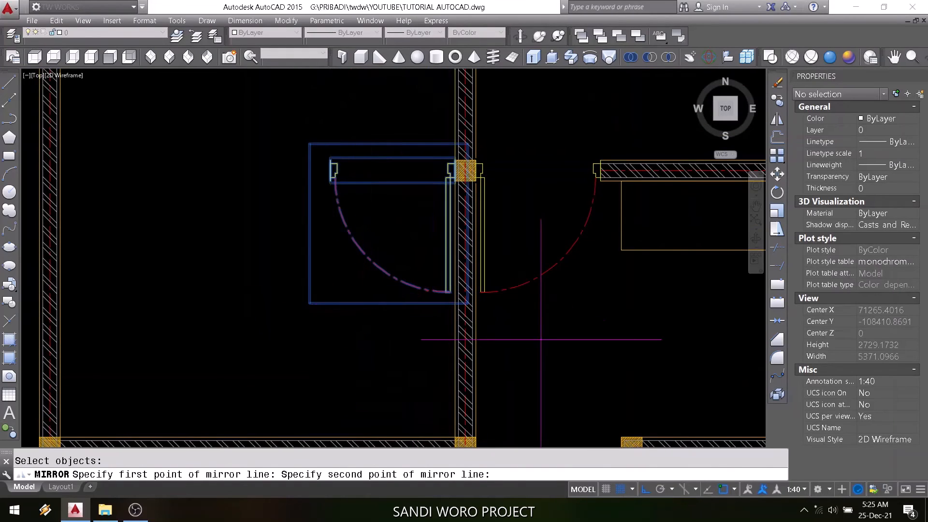
{"action": "type", "text": "y"}
{"action": "key", "text": "Return"}
Move the flipped door straight down into the upper room's lower wall, aligning its jamb with the wall's lower face
{"action": "middle_click_drag", "start_coordinate": [455, 368], "coordinate": [430, 238]}
{"action": "type", "text": "m"}
{"action": "key", "text": "Return"}
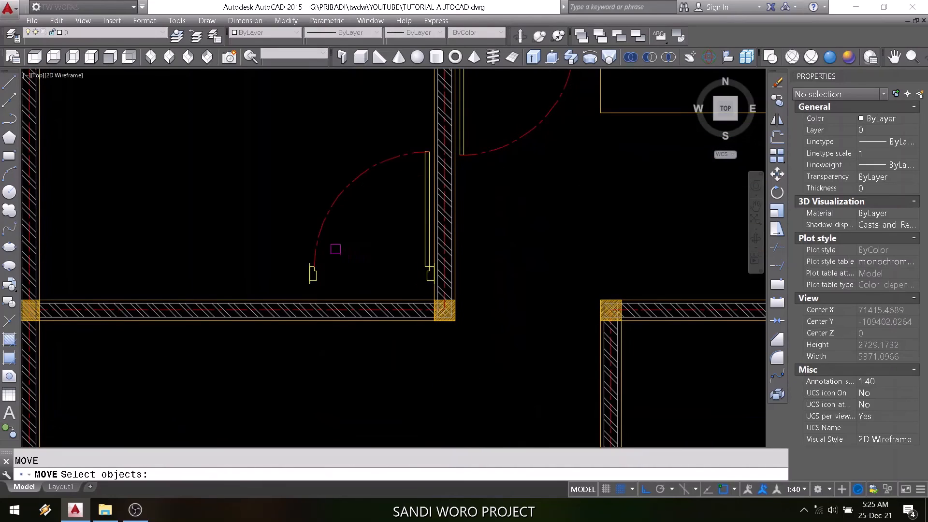
{"action": "left_click", "coordinate": [321, 255]}
{"action": "scroll", "coordinate": [310, 278], "scroll_direction": "up", "scroll_amount": 6}
{"action": "key", "text": "Return"}
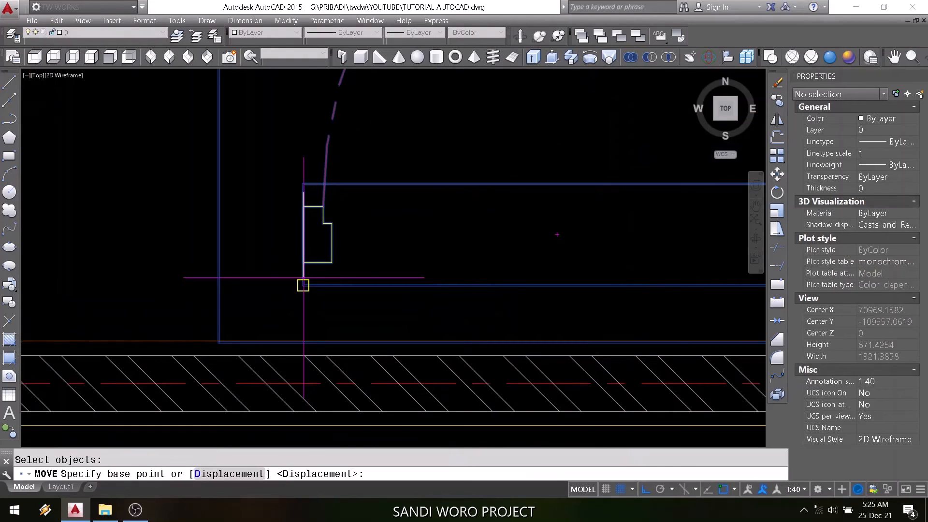
{"action": "left_click", "coordinate": [303, 276]}
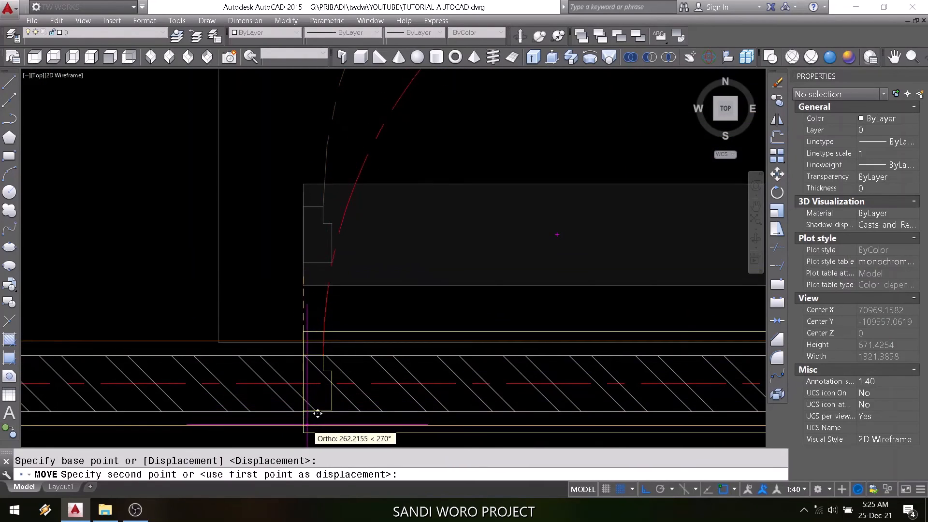
{"action": "left_click", "coordinate": [306, 426]}
{"action": "scroll", "coordinate": [393, 257], "scroll_direction": "down", "scroll_amount": 8}
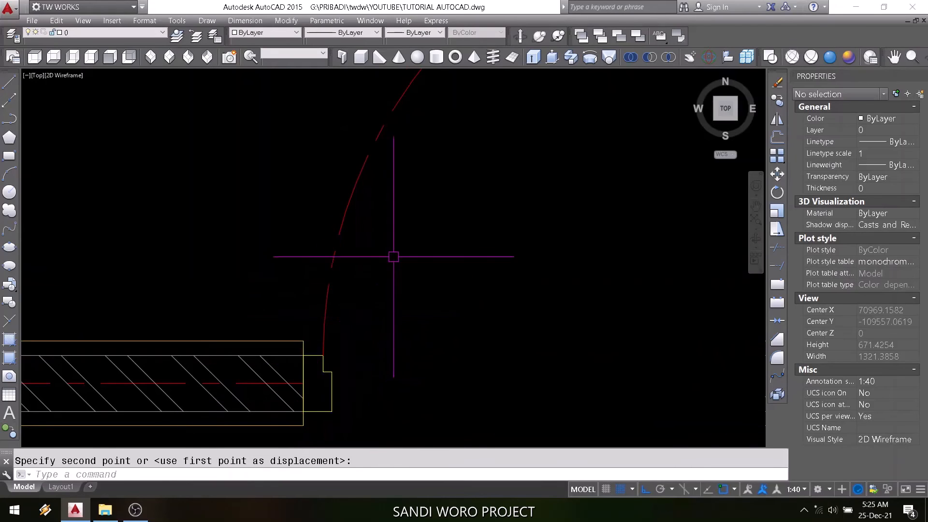
Turn the KUSEN layer off and back on to check which objects belong to it
{"action": "scroll", "coordinate": [412, 266], "scroll_direction": "down", "scroll_amount": 3}
{"action": "scroll", "coordinate": [467, 300], "scroll_direction": "up", "scroll_amount": 1}
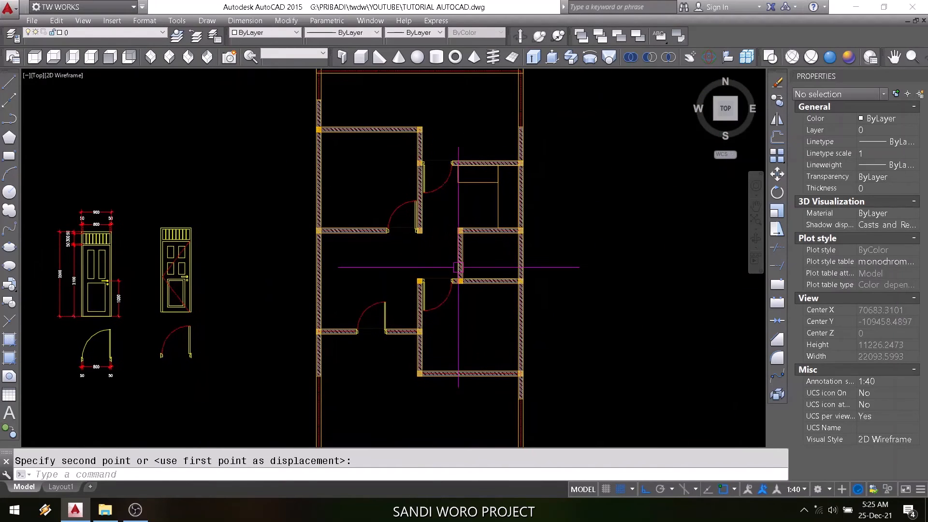
{"action": "middle_click_drag", "start_coordinate": [465, 271], "coordinate": [444, 292]}
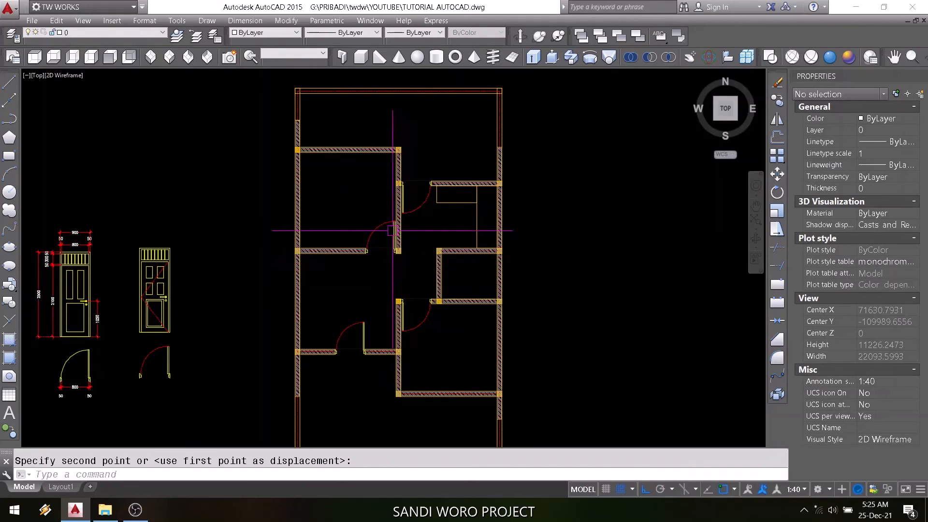
{"action": "left_click", "coordinate": [161, 33]}
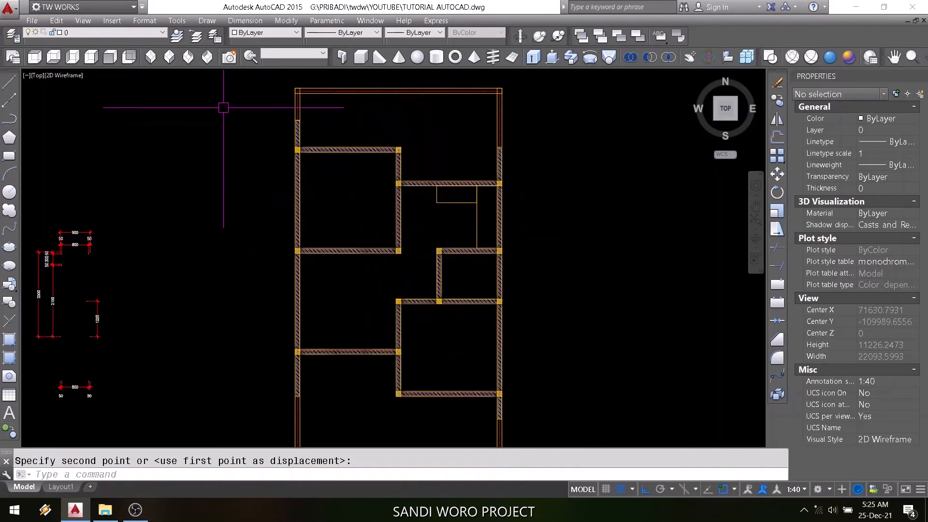
{"action": "left_click", "coordinate": [155, 33]}
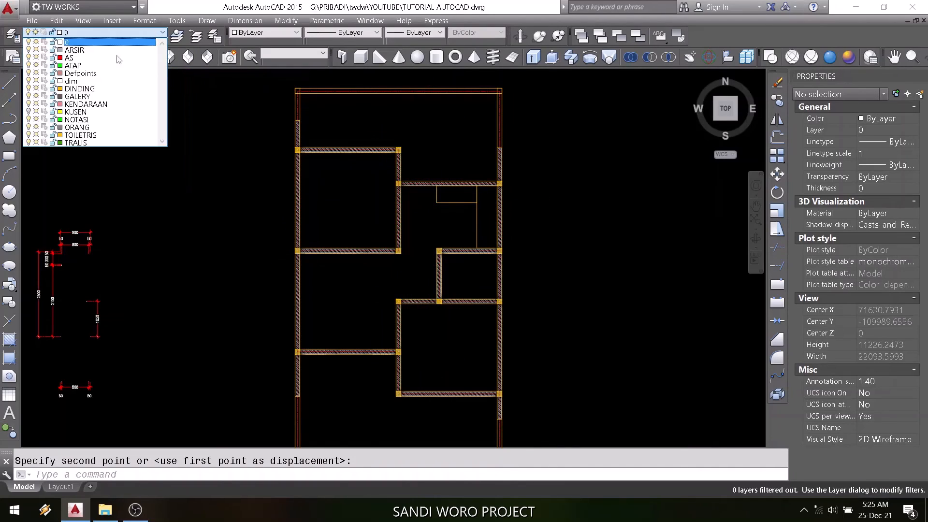
{"action": "left_click", "coordinate": [29, 112]}
{"action": "left_click", "coordinate": [199, 254]}
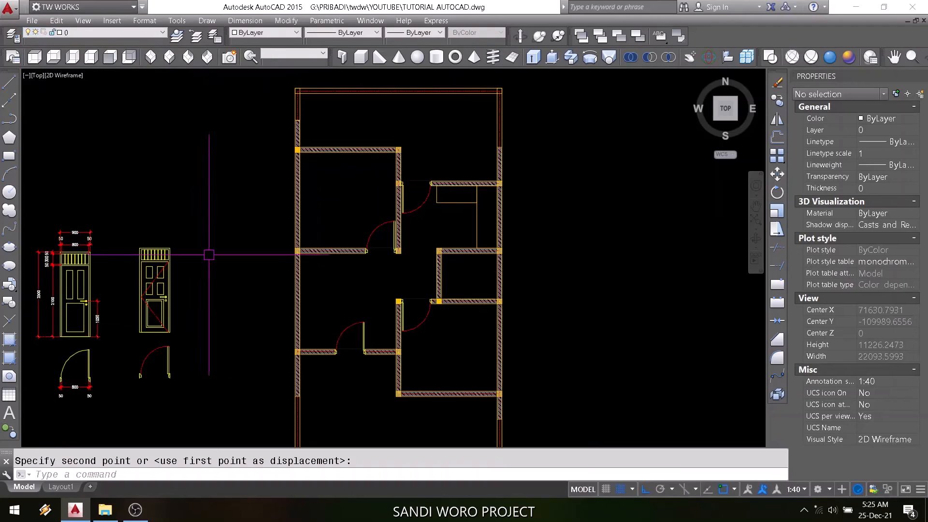
Move the full door block, with its elevation and plan view, horizontally away from the dimensioned door drawing toward the floor plan
{"action": "mouse_move", "coordinate": [395, 253]}
{"action": "middle_mouse_down"}
{"action": "mouse_move", "coordinate": [417, 221]}
{"action": "mouse_move", "coordinate": [460, 194]}
{"action": "middle_mouse_up"}
{"action": "scroll", "coordinate": [463, 234], "scroll_direction": "up", "scroll_amount": 2}
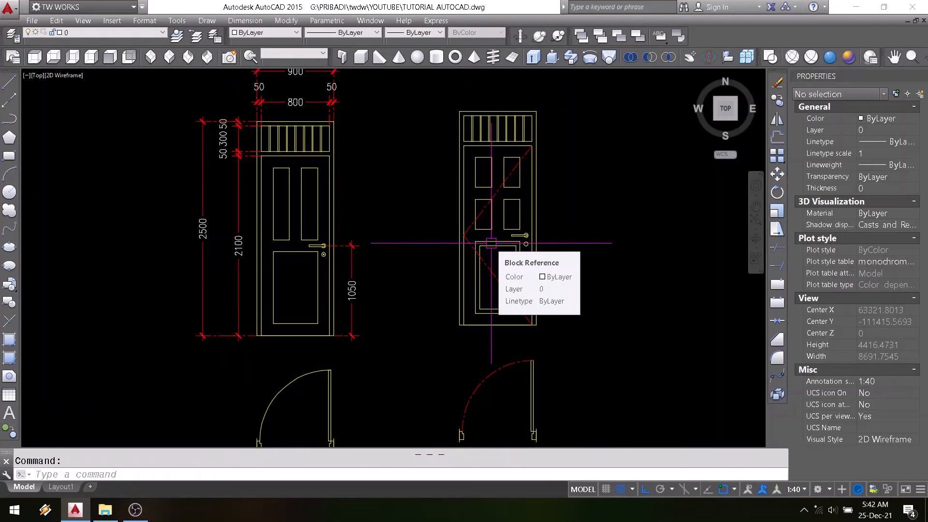
{"action": "middle_click_drag", "start_coordinate": [497, 227], "coordinate": [428, 291]}
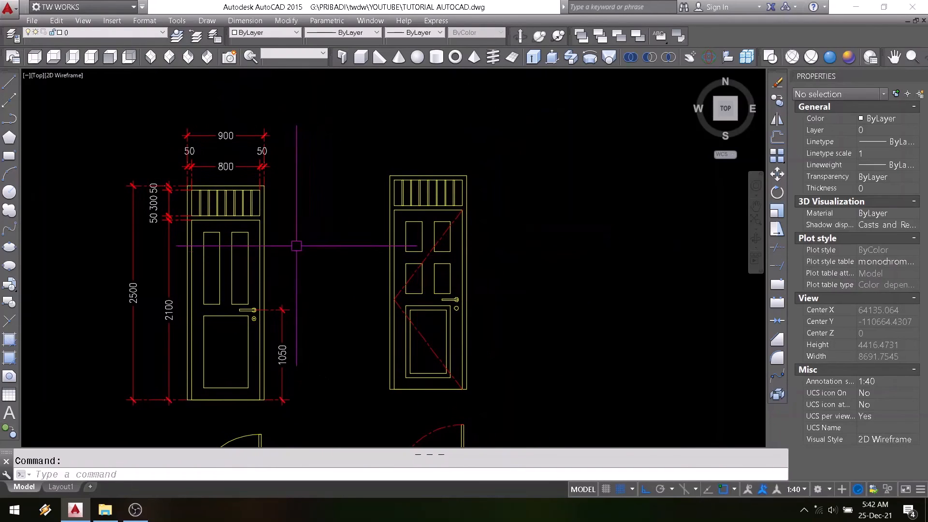
{"action": "middle_click_drag", "start_coordinate": [296, 245], "coordinate": [426, 243]}
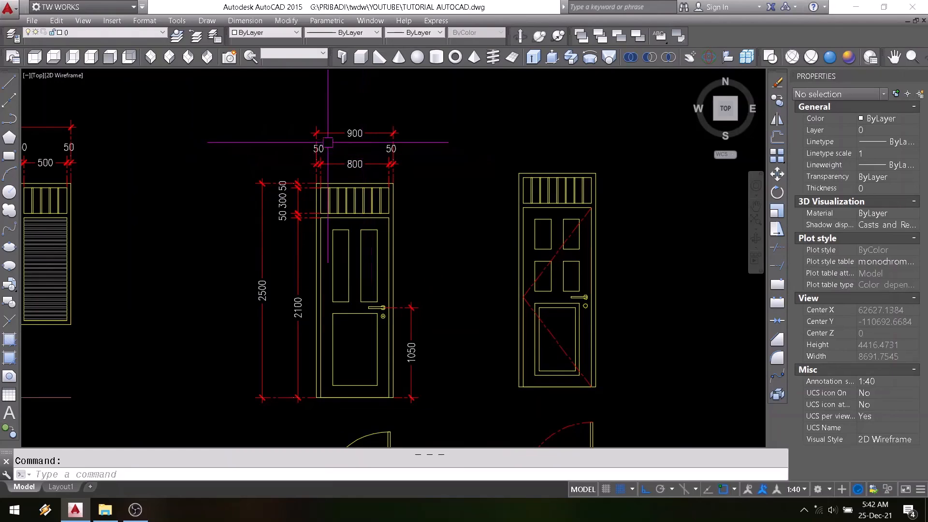
{"action": "middle_click_drag", "start_coordinate": [406, 288], "coordinate": [290, 279]}
{"action": "scroll", "coordinate": [392, 272], "scroll_direction": "down", "scroll_amount": 2}
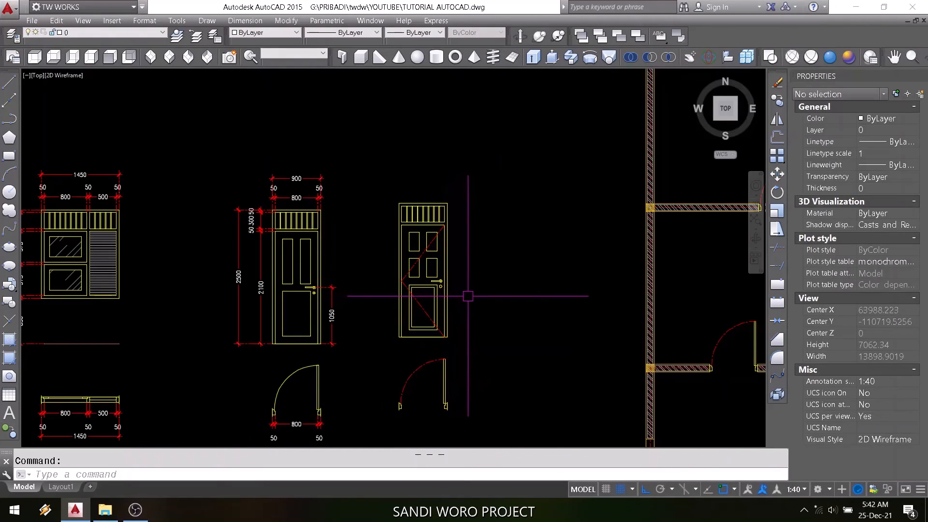
{"action": "type", "text": "m"}
{"action": "key", "text": "Return"}
{"action": "left_click", "coordinate": [448, 320]}
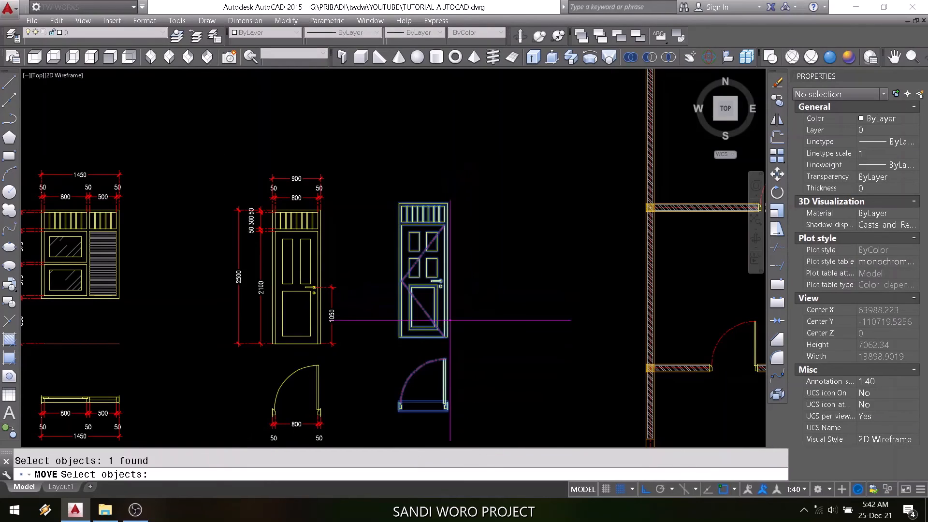
{"action": "key", "text": "Return"}
{"action": "left_click", "coordinate": [481, 320]}
{"action": "left_click", "coordinate": [530, 317]}
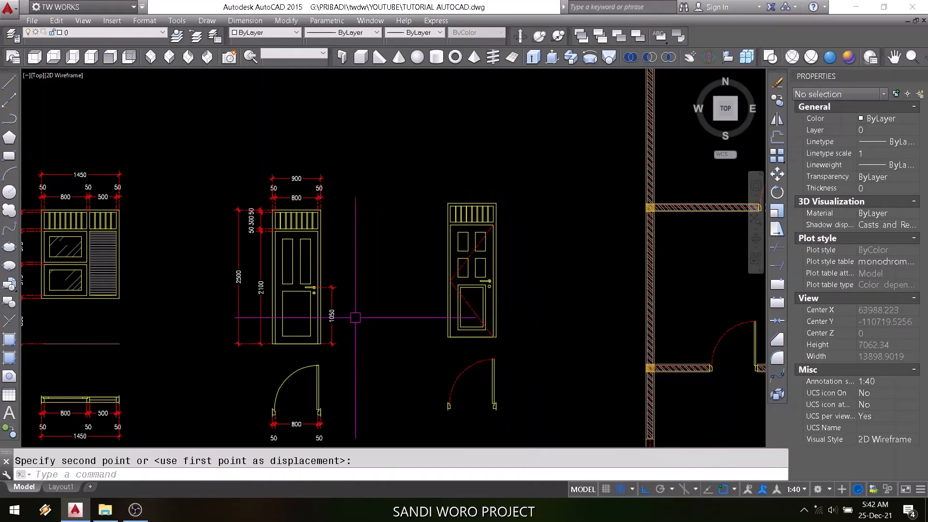
{"action": "middle_click_drag", "start_coordinate": [357, 317], "coordinate": [468, 293]}
{"action": "scroll", "coordinate": [402, 405], "scroll_direction": "up", "scroll_amount": 2}
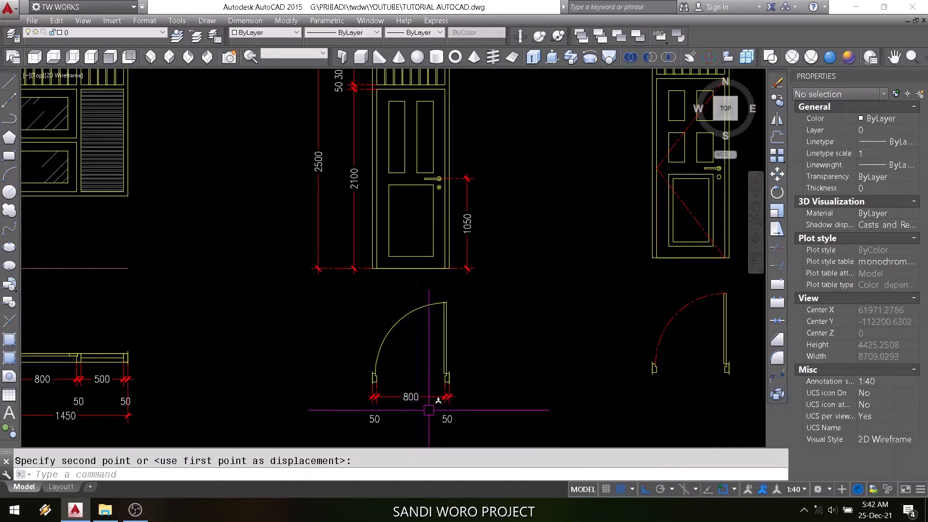
Examine the dimensioned door's elevation and plan view, checking its width and height dimensions alongside the neighbouring window and door block
{"action": "left_click", "coordinate": [466, 392]}
{"action": "left_click", "coordinate": [397, 411]}
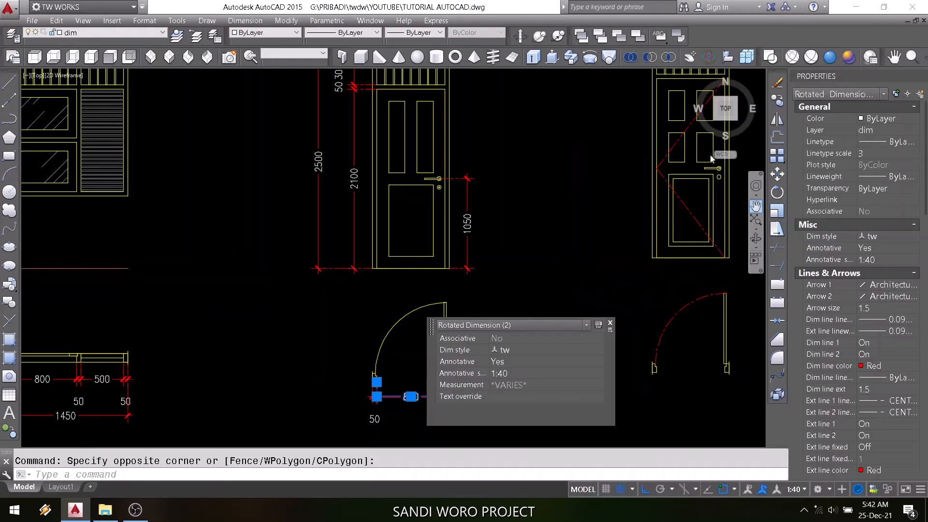
{"action": "key", "text": "Escape"}
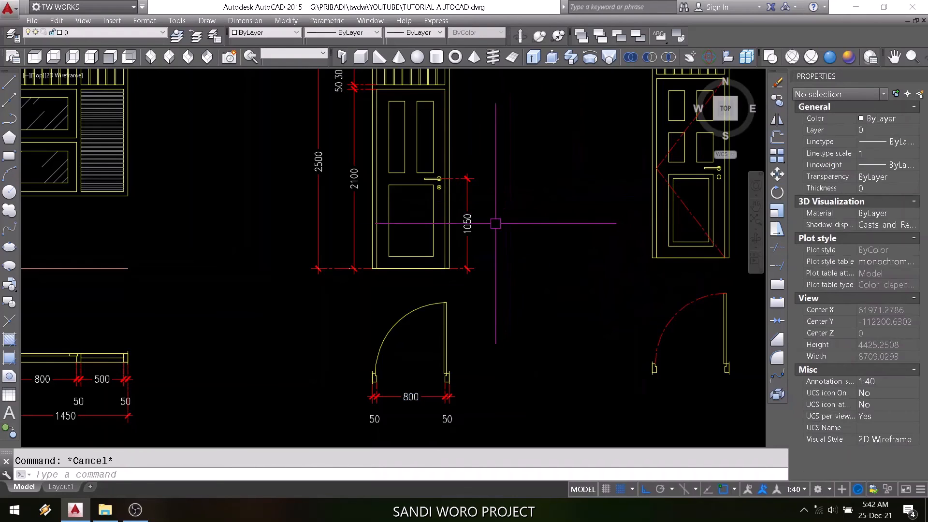
{"action": "scroll", "coordinate": [425, 262], "scroll_direction": "down", "scroll_amount": 2}
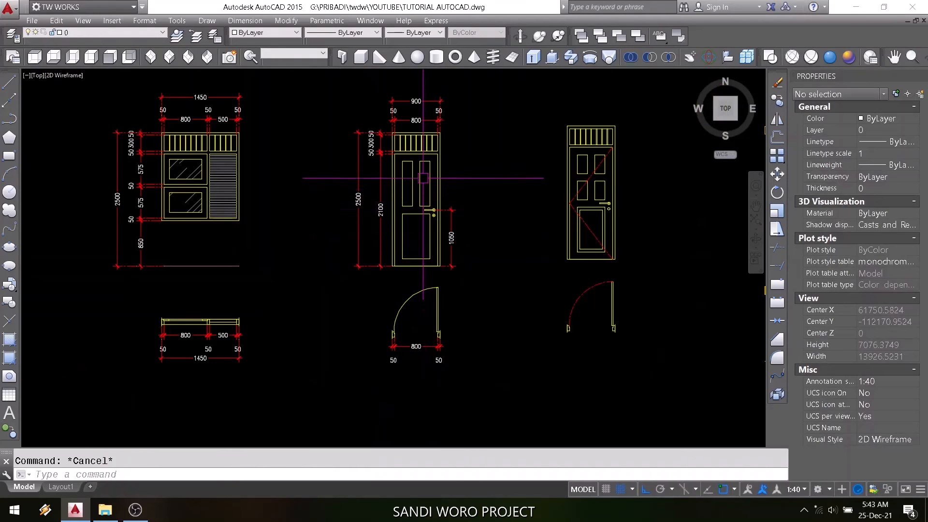
{"action": "middle_click_drag", "start_coordinate": [439, 197], "coordinate": [390, 266]}
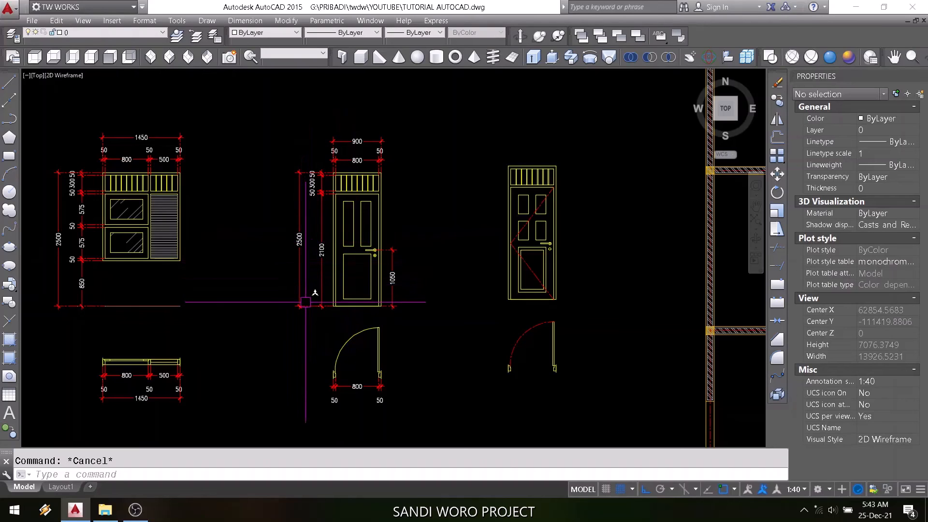
{"action": "scroll", "coordinate": [328, 154], "scroll_direction": "up", "scroll_amount": 2}
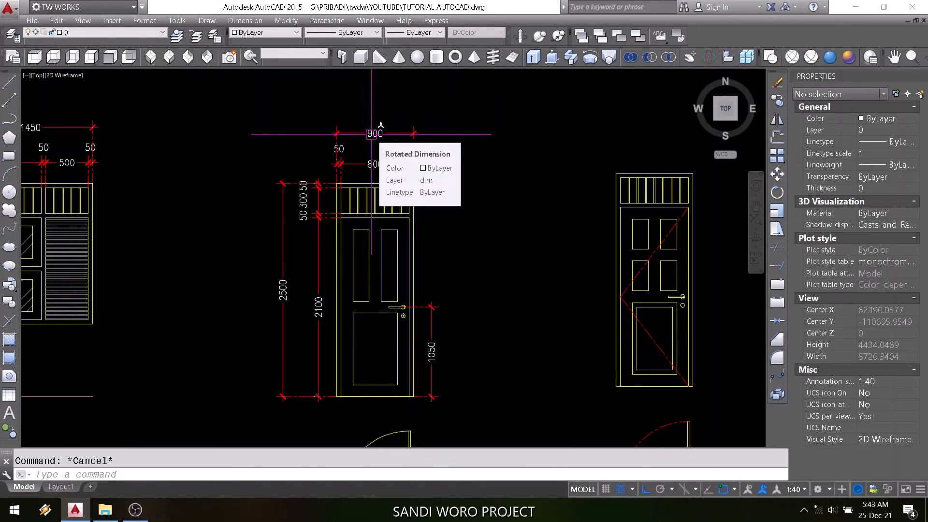
{"action": "middle_click_drag", "start_coordinate": [371, 135], "coordinate": [369, 106]}
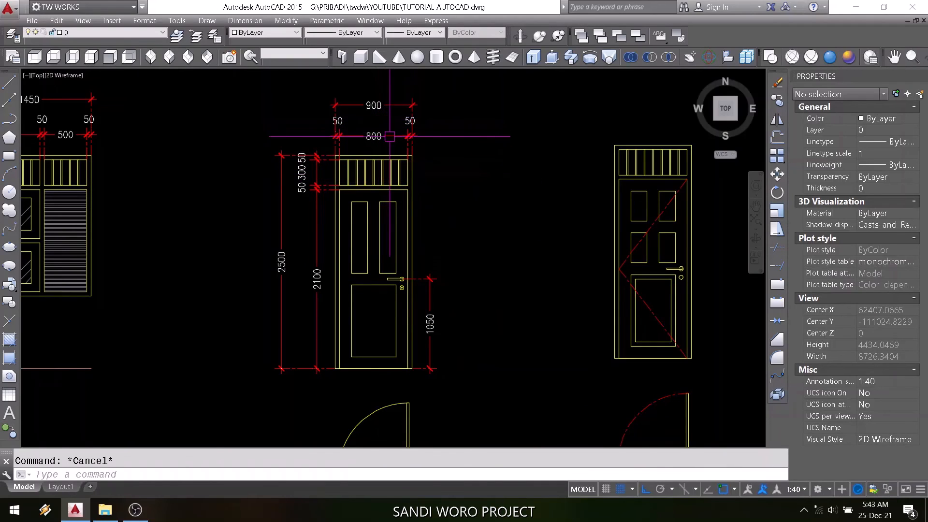
{"action": "scroll", "coordinate": [415, 207], "scroll_direction": "down", "scroll_amount": 2}
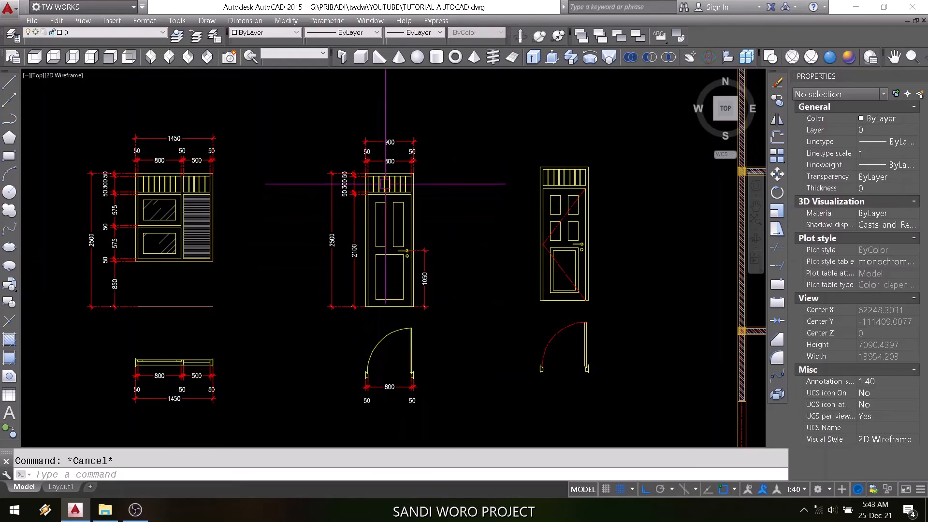
{"action": "middle_click_drag", "start_coordinate": [385, 203], "coordinate": [400, 205]}
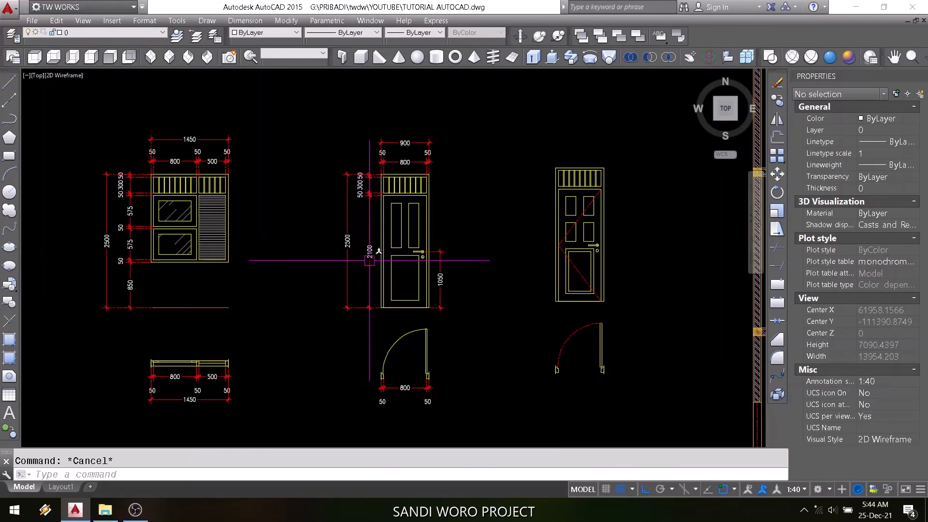
{"action": "middle_click_drag", "start_coordinate": [382, 256], "coordinate": [395, 249]}
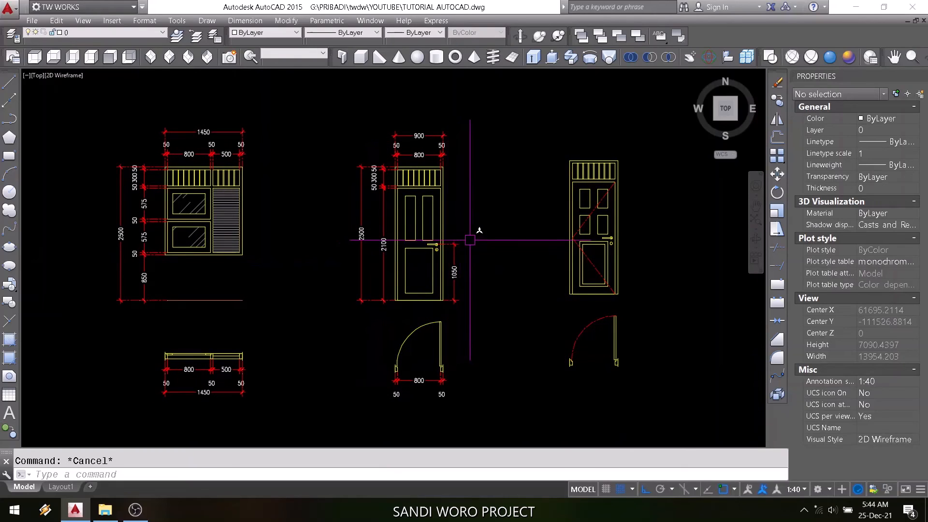
{"action": "type", "text": "m"}
{"action": "key", "text": "space"}
{"action": "key", "text": "Escape"}
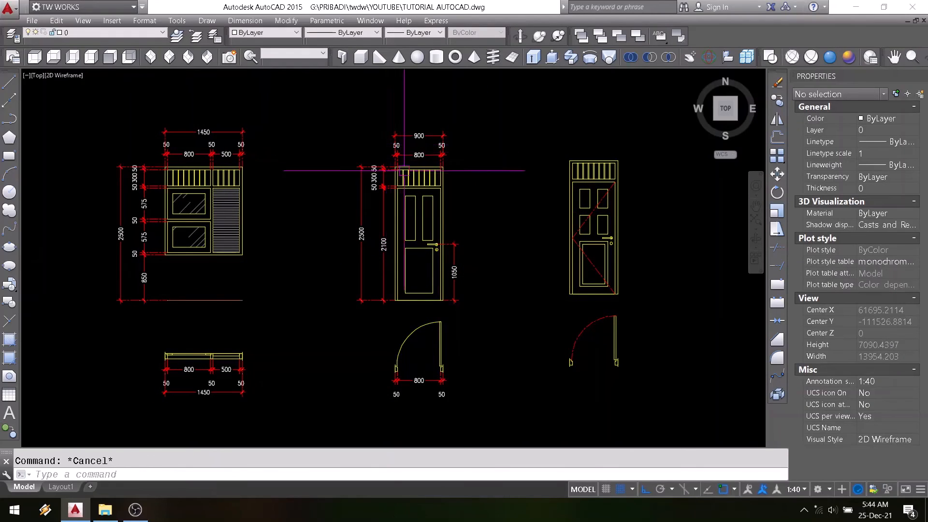
Zoom to a window framing the dimensioned door's elevation and plan view
{"action": "type", "text": "z"}
{"action": "key", "text": "space"}
{"action": "left_click", "coordinate": [349, 107]}
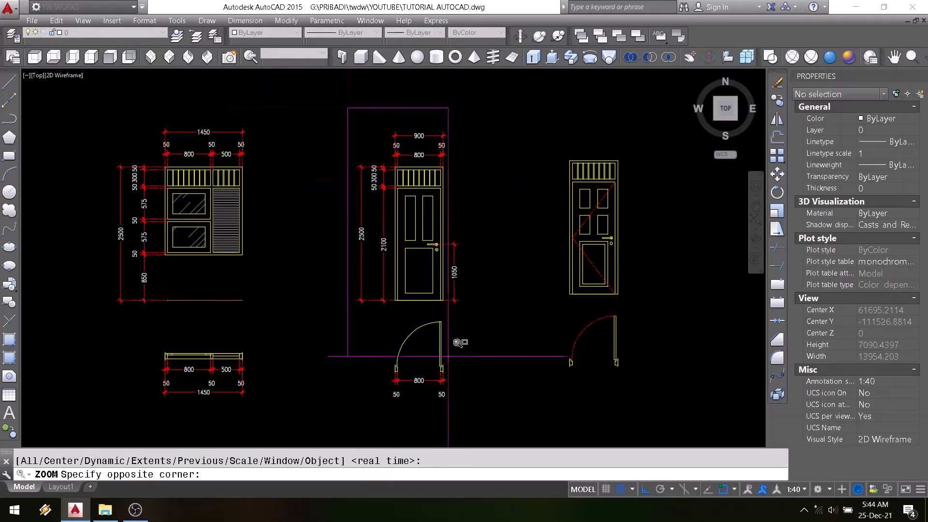